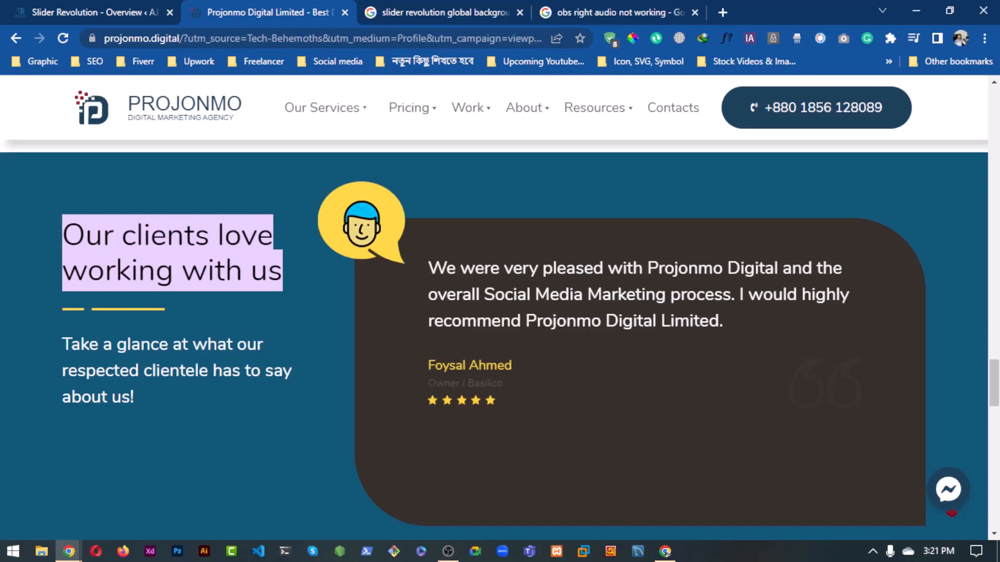
# Examine the heading and supporting text in the reference page's client testimonial section.
pyautogui.hotkey('alt', 'Tab')
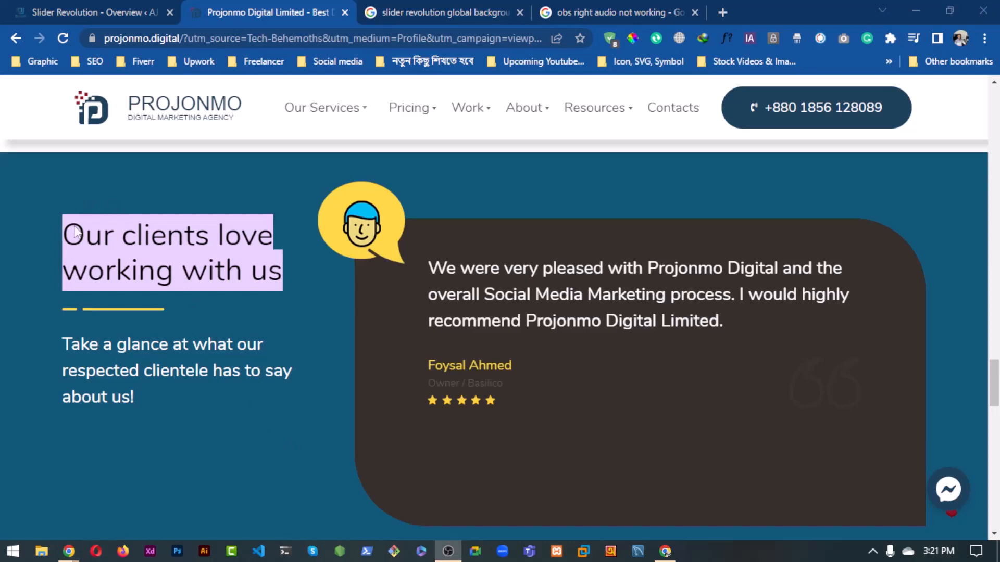
pyautogui.moveTo(75, 232); pyautogui.dragTo(304, 293)
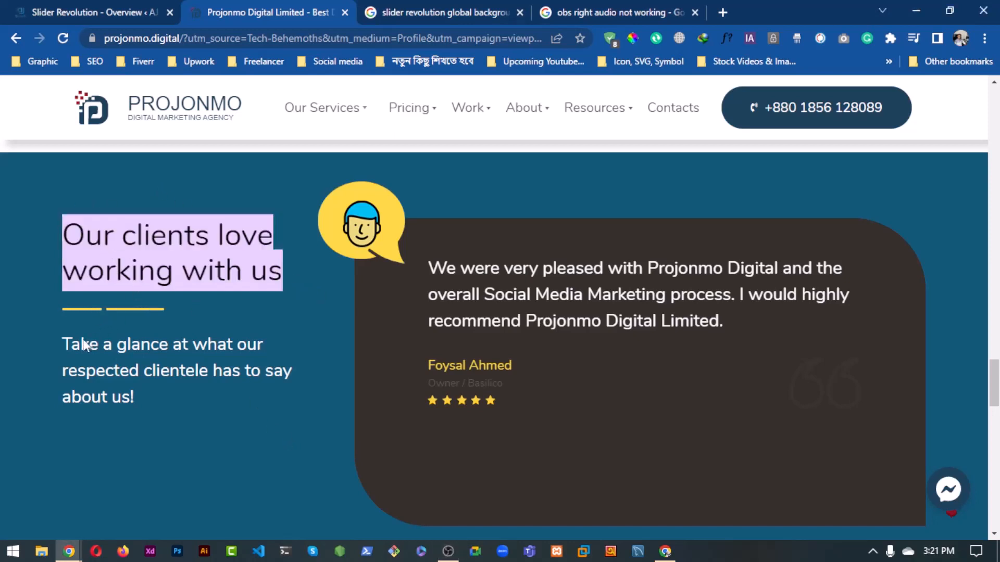
pyautogui.moveTo(63, 339); pyautogui.dragTo(208, 424)
pyautogui.click(214, 299)
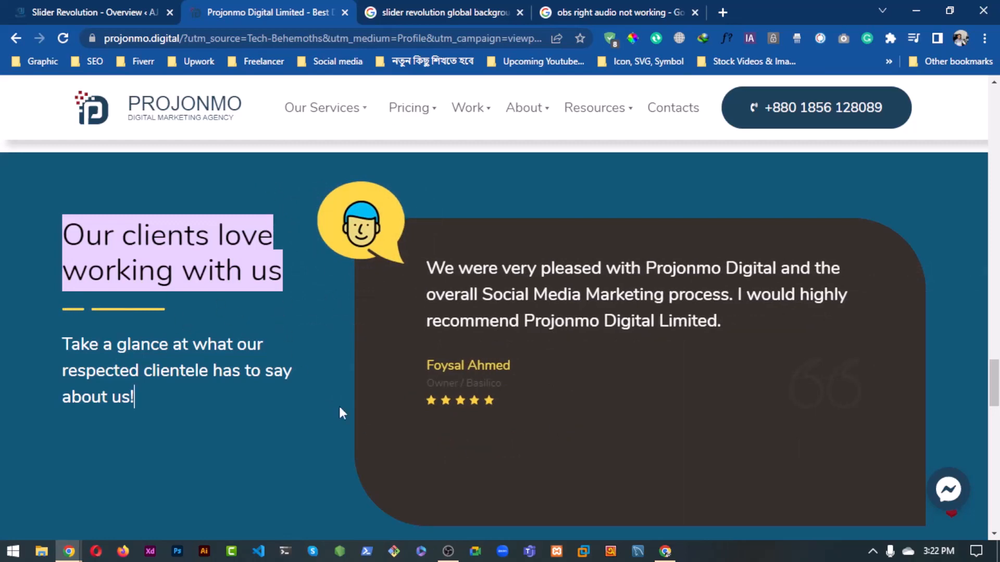
# Switch to the Slider Revolution editor, open the slider's Global Layers and collapse the timeline.
pyautogui.click(98, 11)
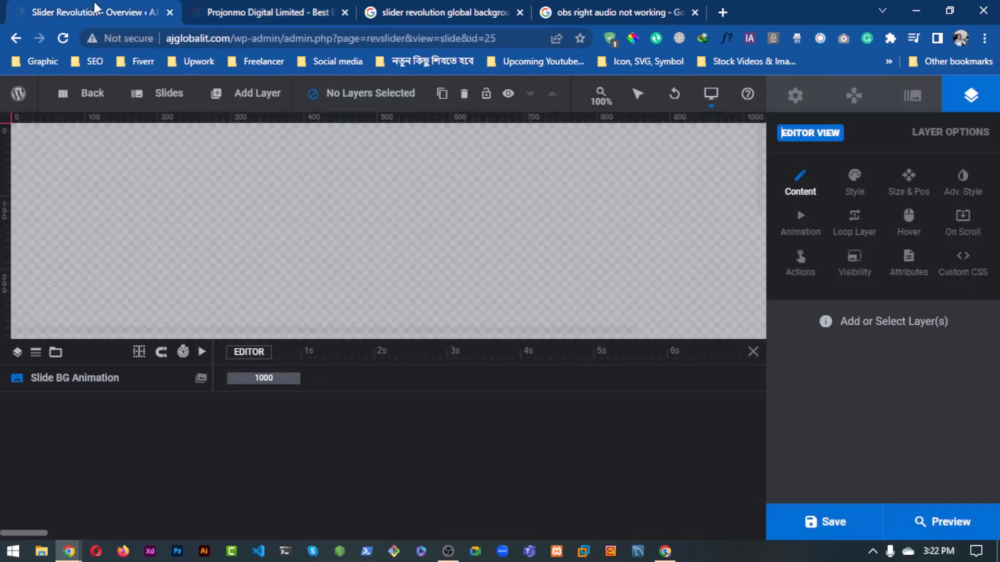
pyautogui.click(753, 352)
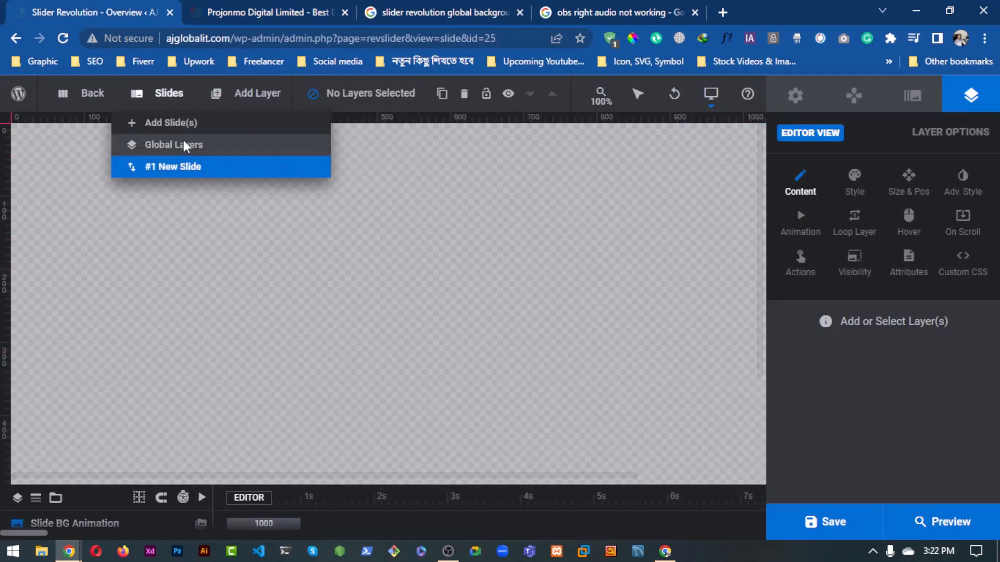
pyautogui.click(185, 145)
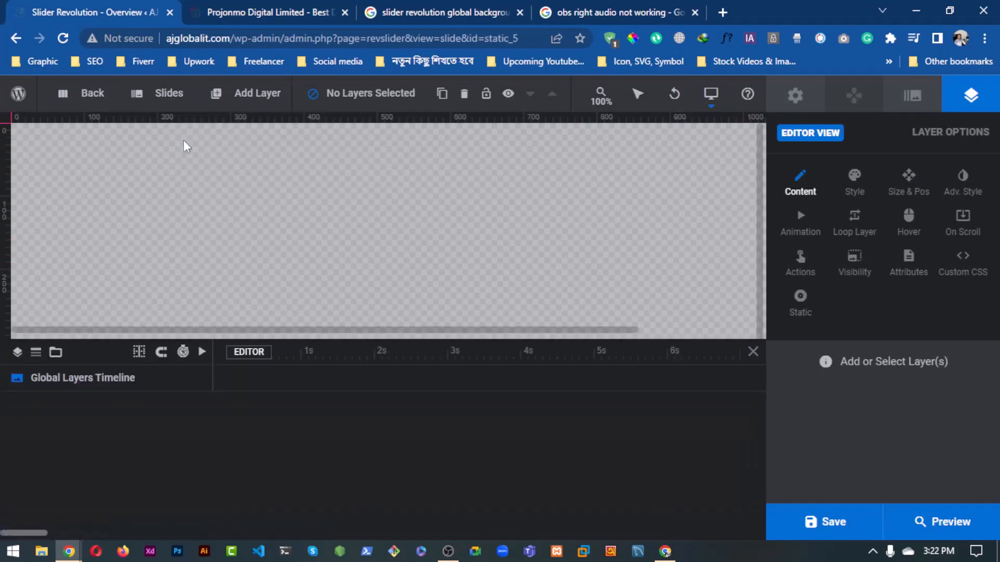
pyautogui.click(751, 354)
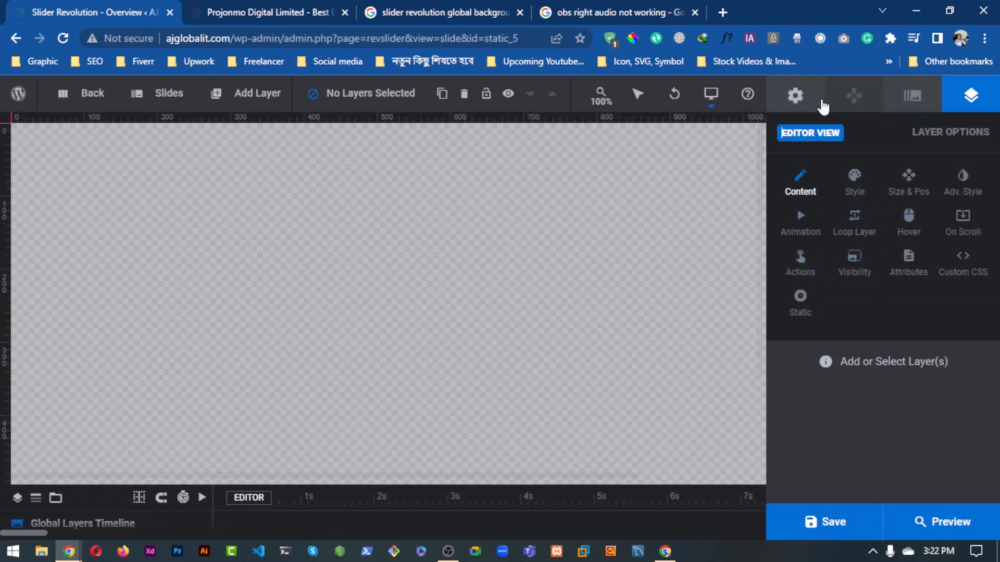
# Set the module's background color to #125878, sampled from the reference page's testimonial section.
pyautogui.click(795, 96)
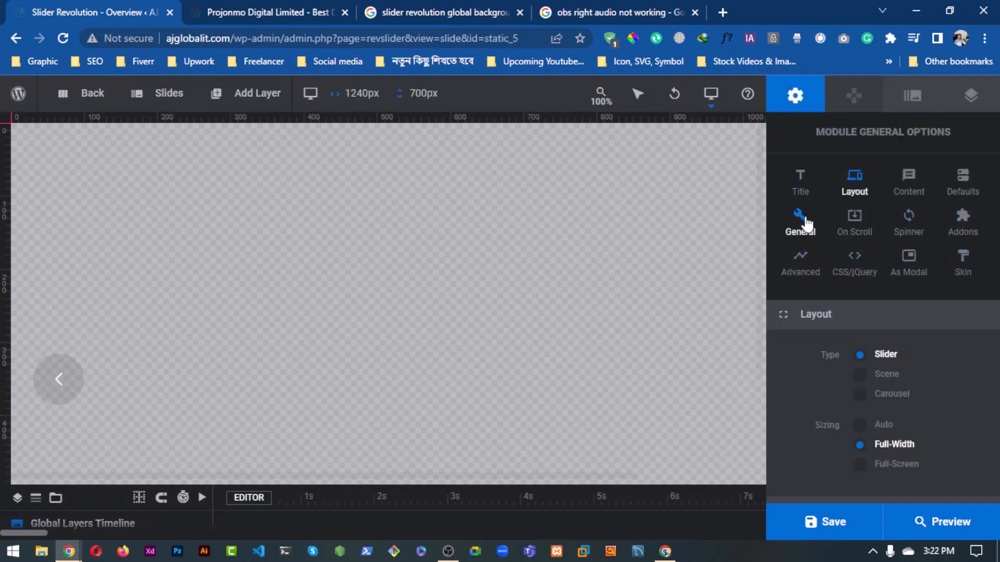
pyautogui.scroll(-12, 860, 384)
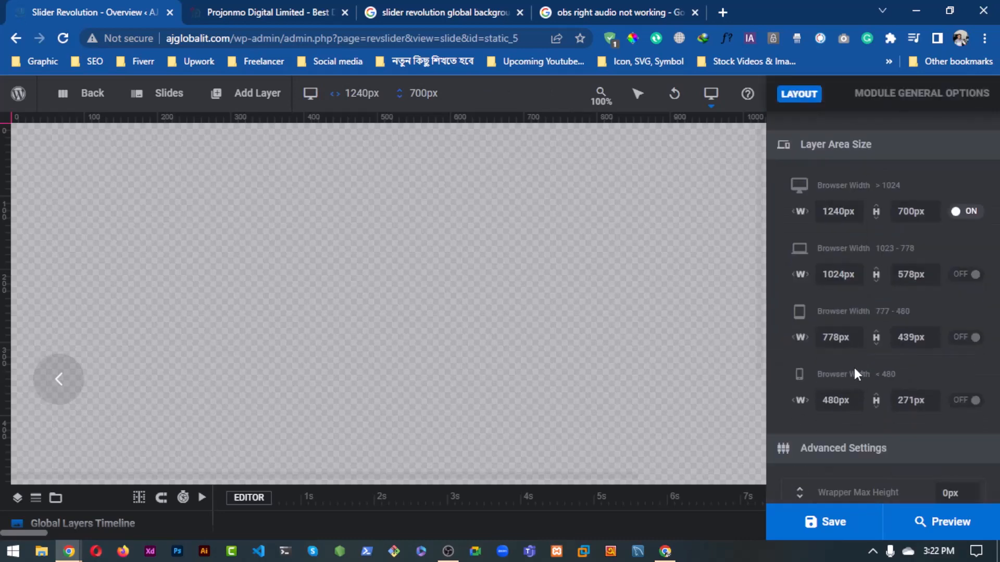
pyautogui.scroll(-4, 874, 416)
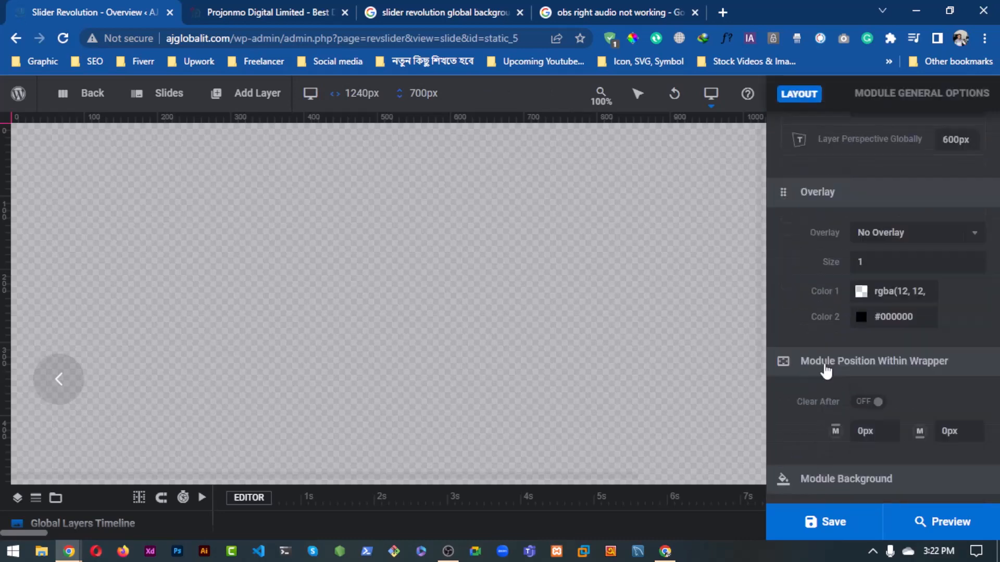
pyautogui.click(861, 402)
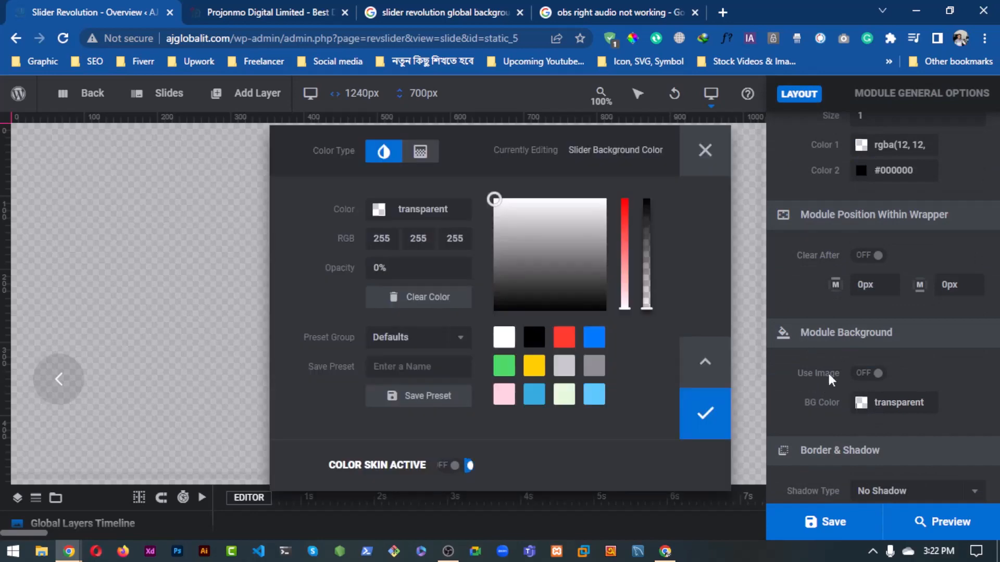
pyautogui.click(533, 346)
pyautogui.hotkey('ctrl', 'Tab')
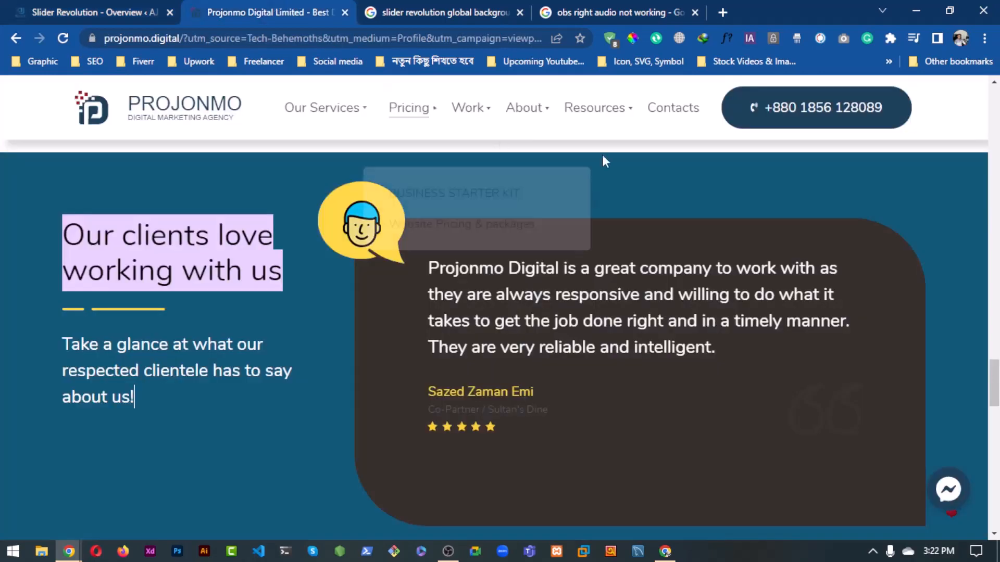
pyautogui.click(632, 41)
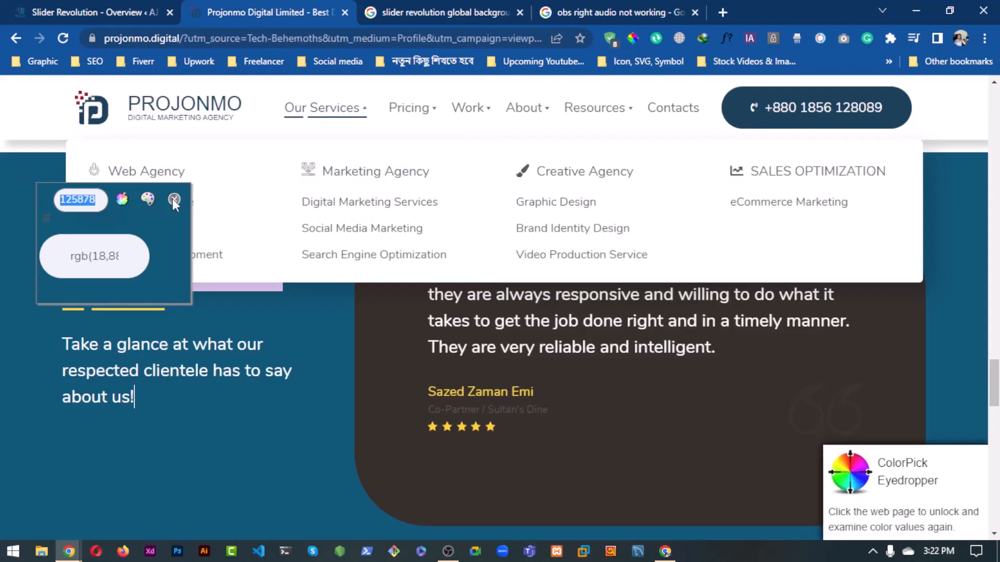
pyautogui.click(115, 6)
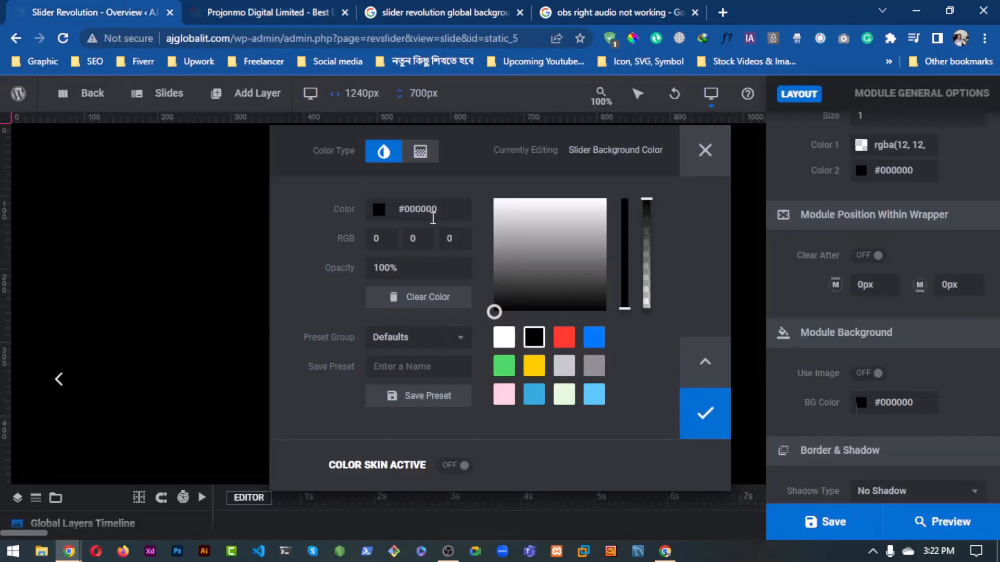
pyautogui.click(432, 213)
pyautogui.write('#125878')
pyautogui.click(705, 413)
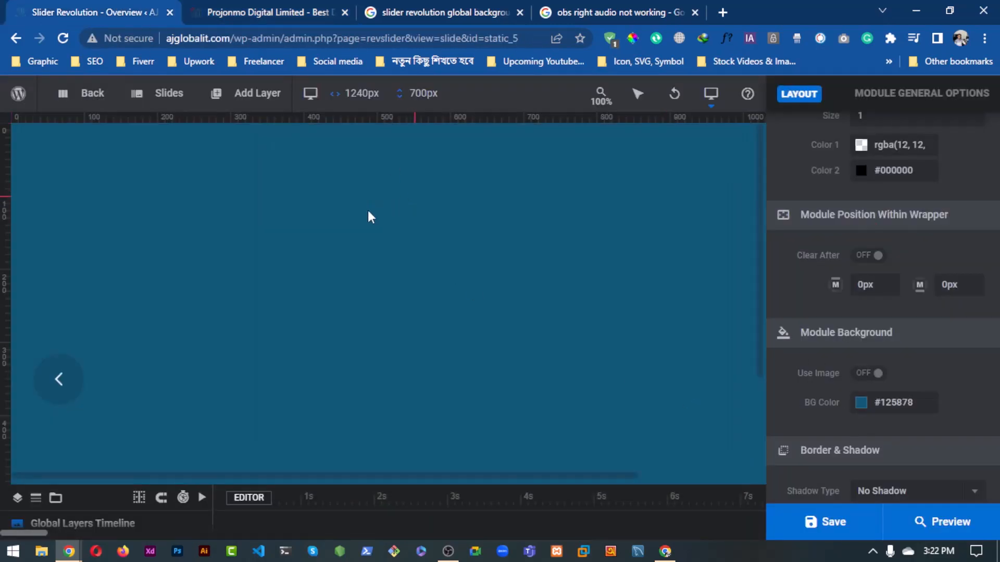
# Copy the heading "Our clients love working with us" from the reference page and return to the slider editor.
pyautogui.moveTo(186, 93)
pyautogui.hotkey('ctrl', 'Tab')
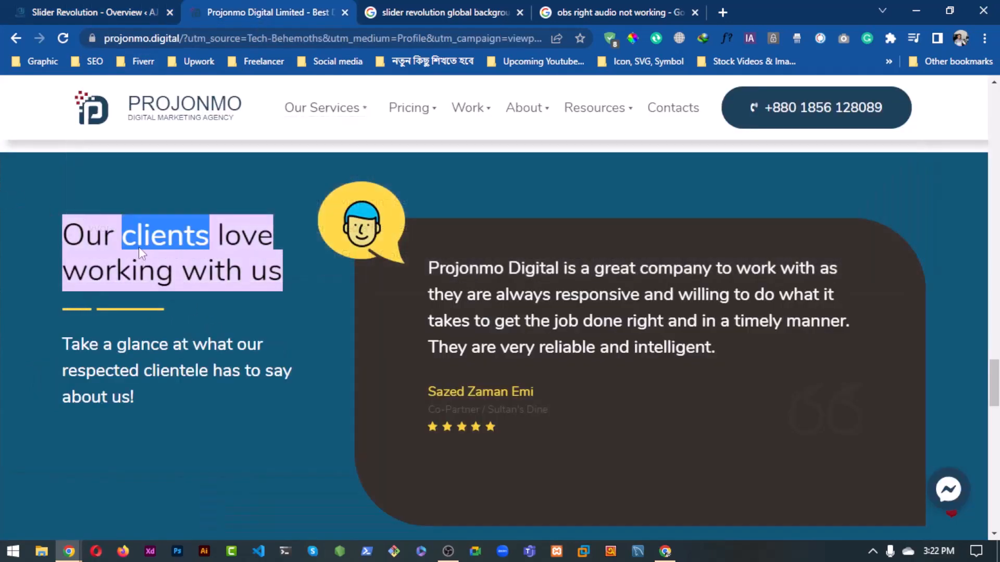
pyautogui.tripleClick(138, 247)
pyautogui.hotkey('ctrl', 'c')
pyautogui.hotkey('ctrl', 'shift', 'Tab')
# Add a text layer to the global layers and enlarge it to a 37px font size.
pyautogui.moveTo(182, 99)
pyautogui.moveTo(250, 94)
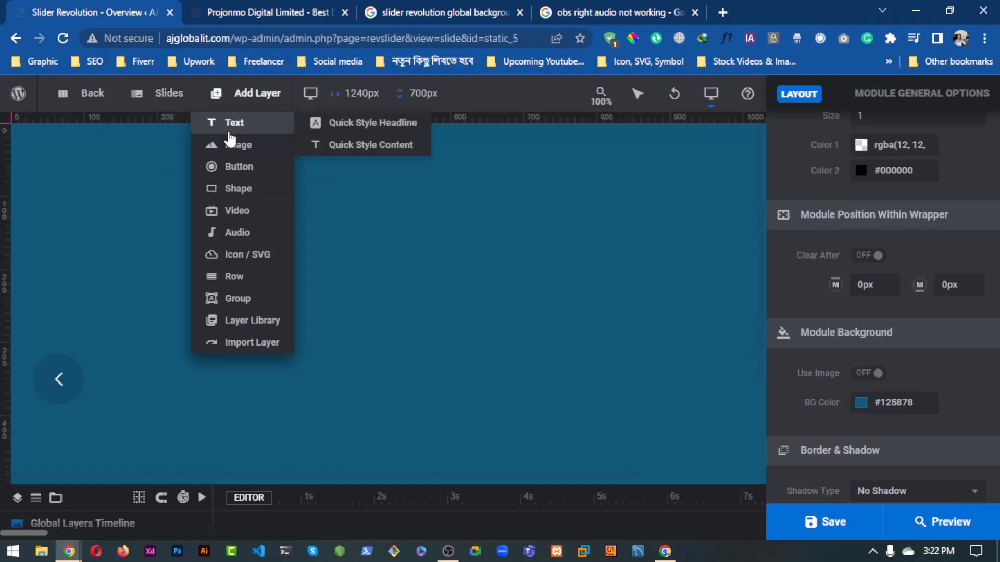
pyautogui.click(227, 127)
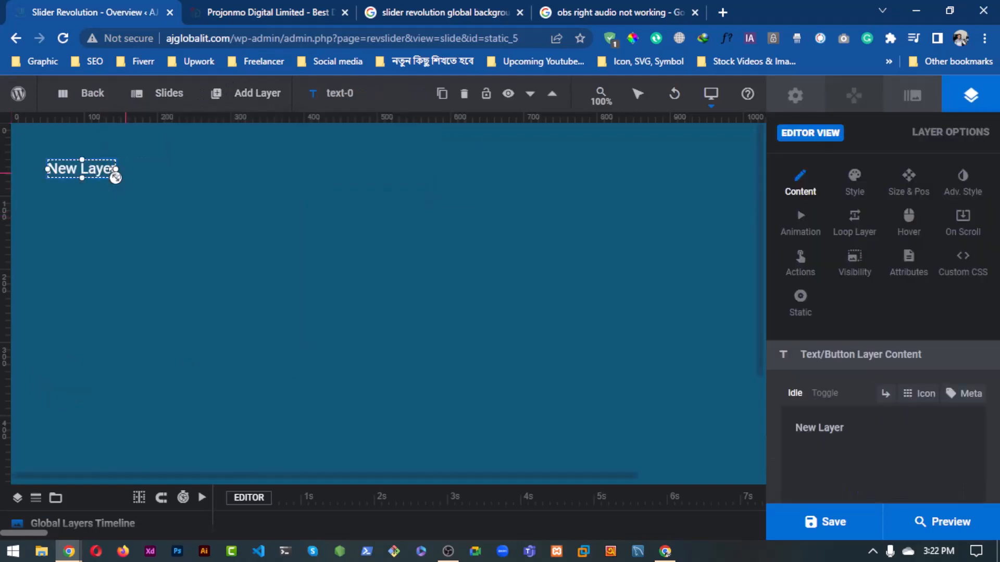
pyautogui.moveTo(180, 207); pyautogui.dragTo(161, 188)
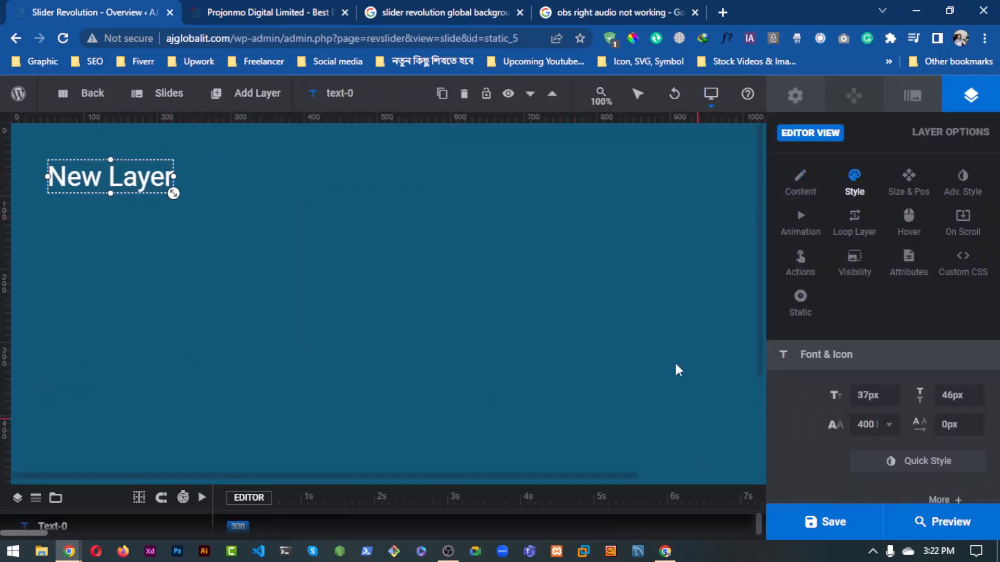
# Replace the layer's text with the copied heading and insert a <br> line break before "working with us".
pyautogui.doubleClick(795, 199)
pyautogui.click(819, 457)
pyautogui.hotkey('ctrl', 'a')
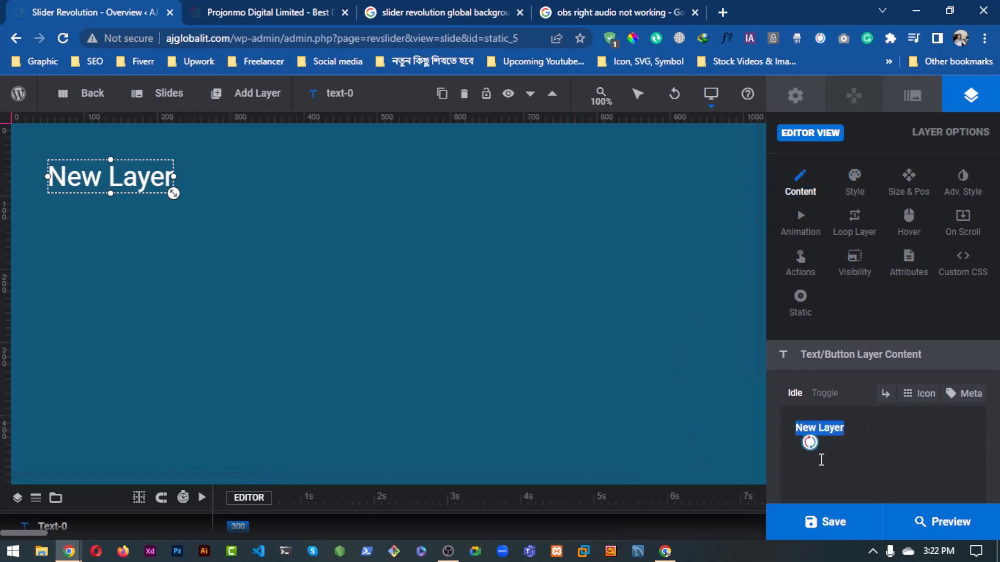
pyautogui.hotkey('ctrl', 'v')
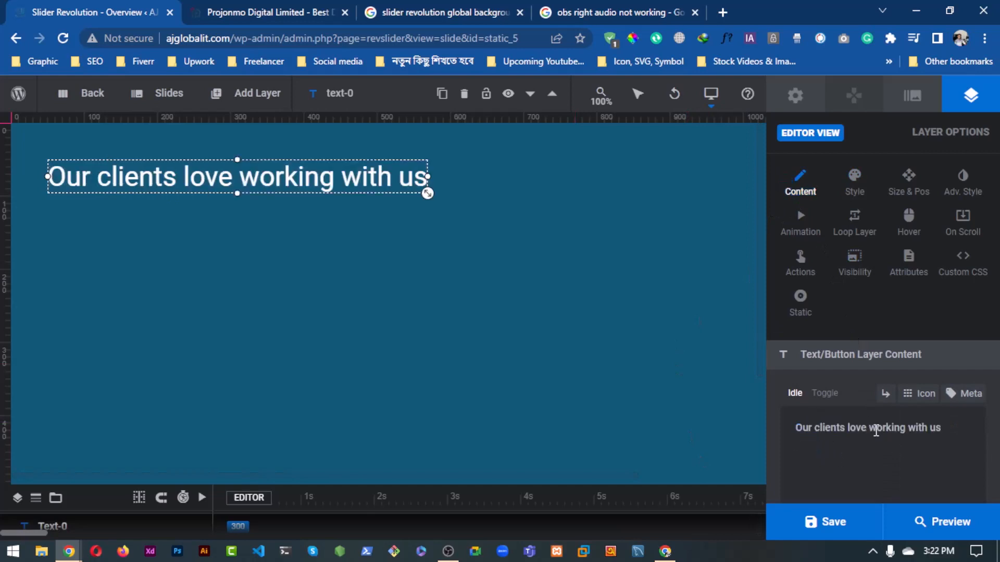
pyautogui.write('<br')
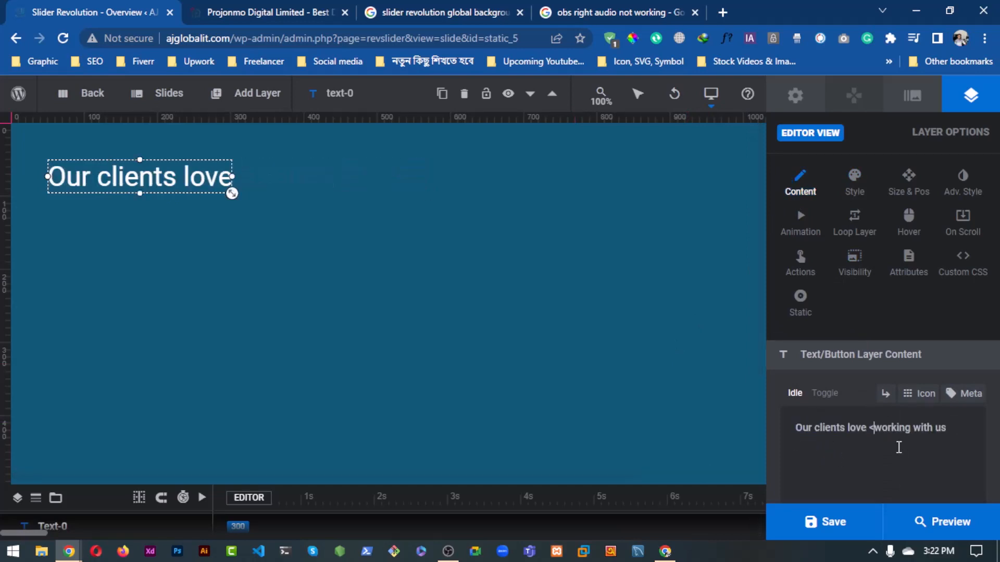
pyautogui.write('>')
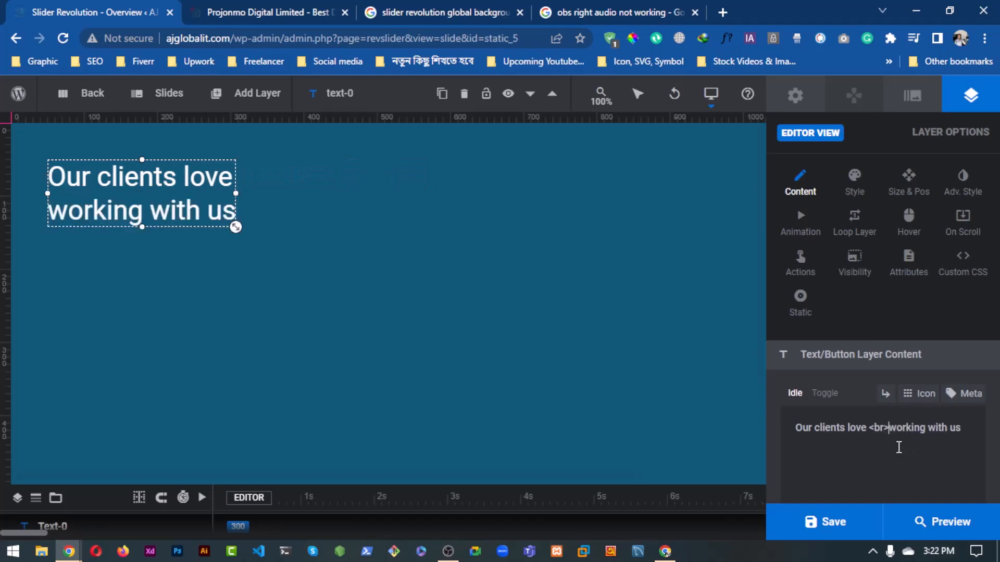
# Copy the paragraph "Take a glance at what our respected clientele has to say about us!" from the reference page and return to the slider editor.
pyautogui.click(274, 8)
pyautogui.scroll(-3, 260, 194)
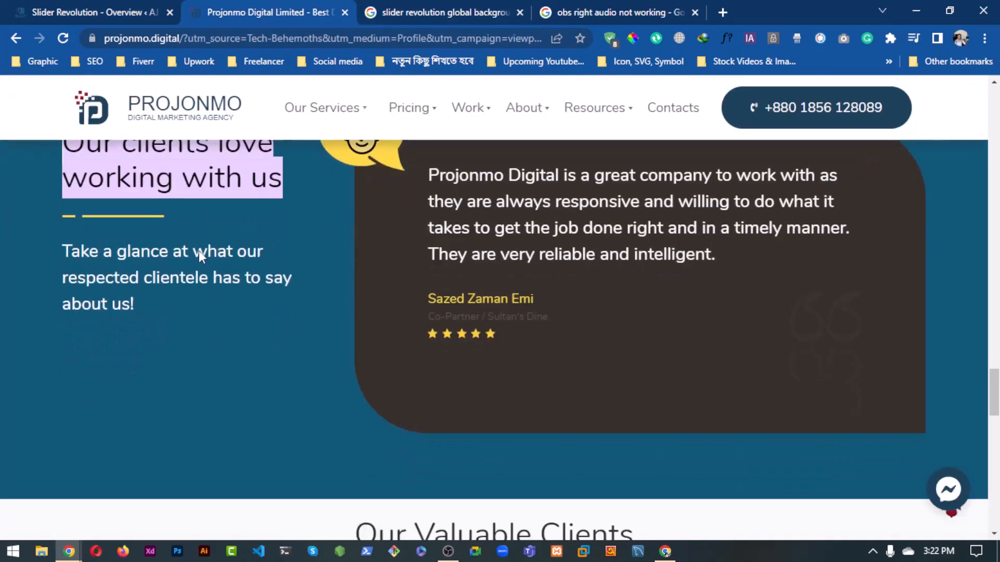
pyautogui.tripleClick(138, 237)
pyautogui.hotkey('ctrl', 'c')
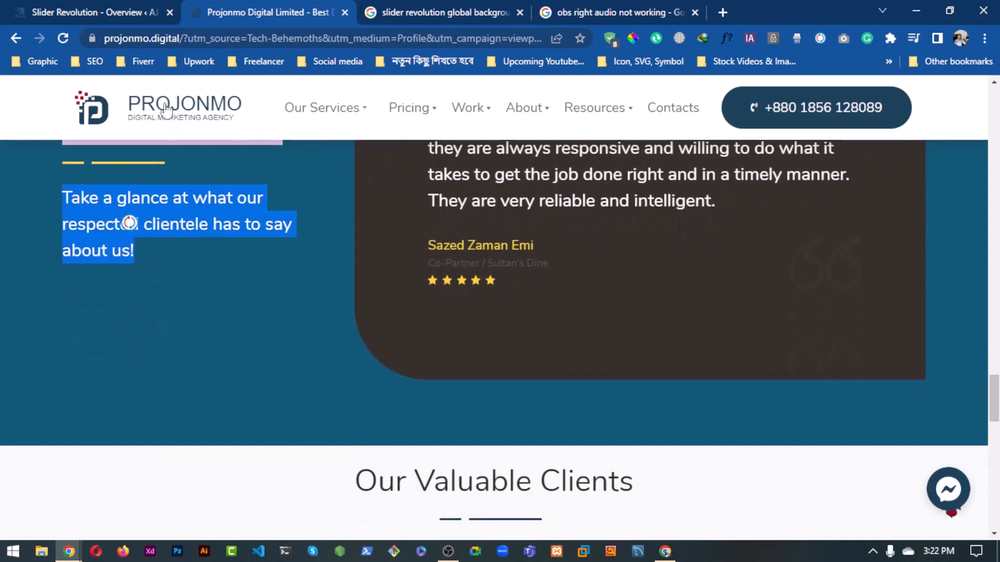
pyautogui.click(111, 11)
pyautogui.rightClick(125, 187)
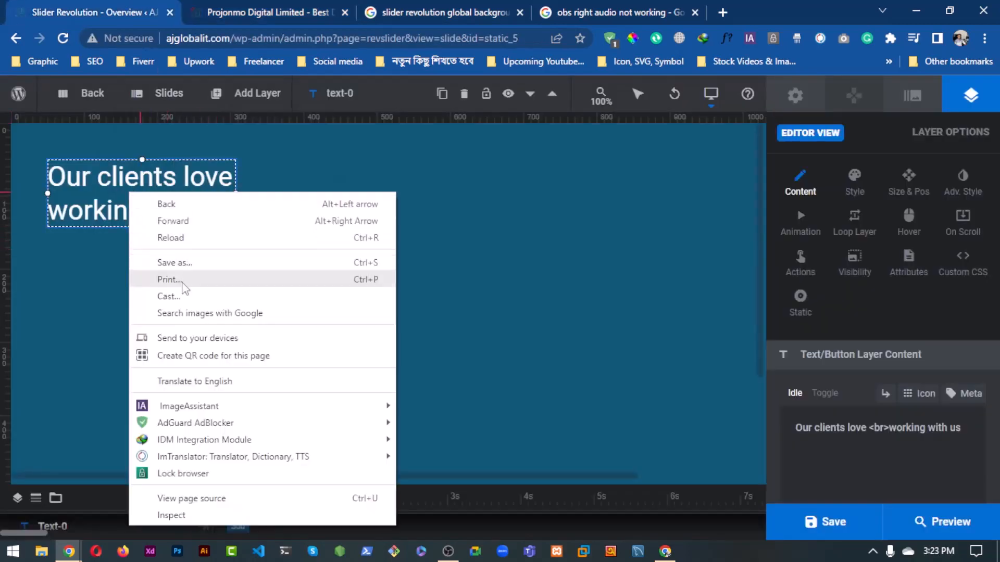
pyautogui.click(136, 182)
pyautogui.rightClick(136, 182)
pyautogui.click(109, 191)
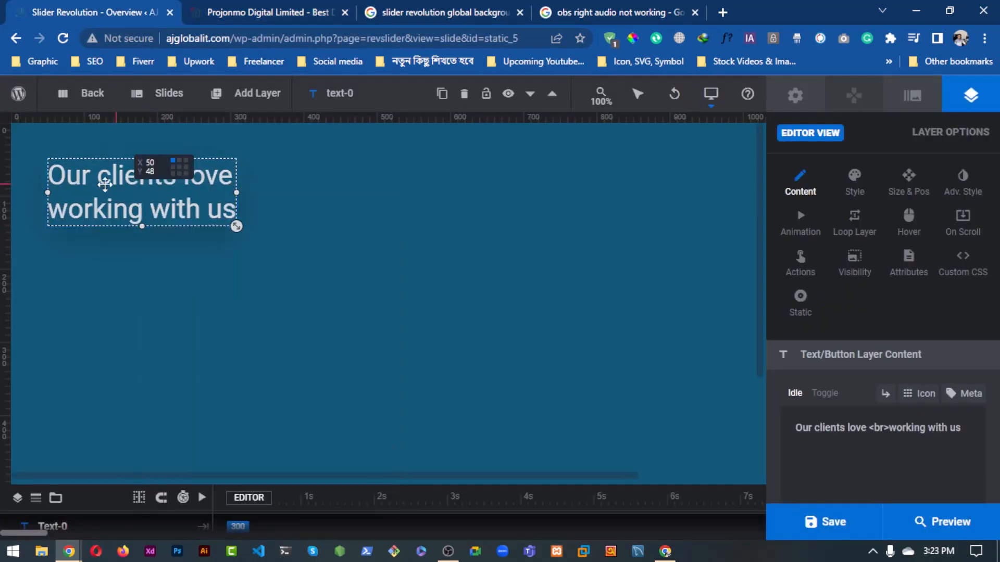
pyautogui.rightClick(173, 207)
pyautogui.click(133, 183)
pyautogui.rightClick(133, 184)
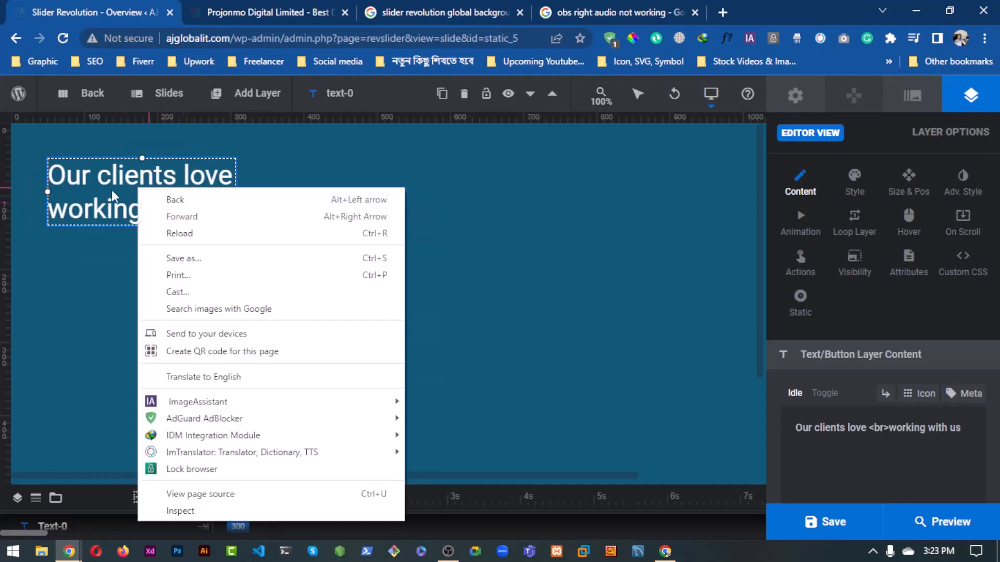
pyautogui.click(364, 165)
pyautogui.click(364, 166)
# Add a second text layer and place it below the heading, near its left edge.
pyautogui.moveTo(245, 95)
pyautogui.click(234, 123)
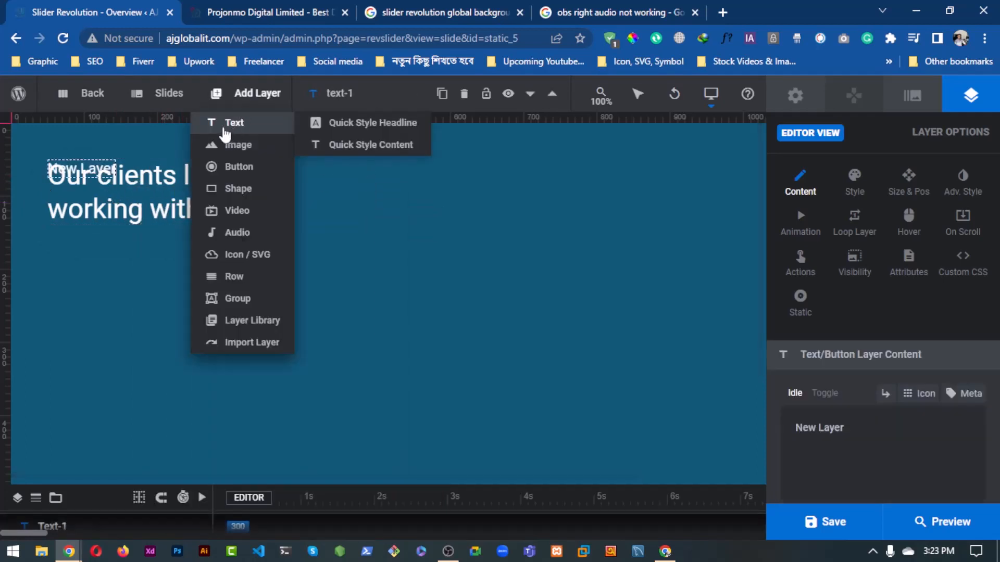
pyautogui.moveTo(167, 99)
pyautogui.moveTo(69, 169); pyautogui.dragTo(72, 276)
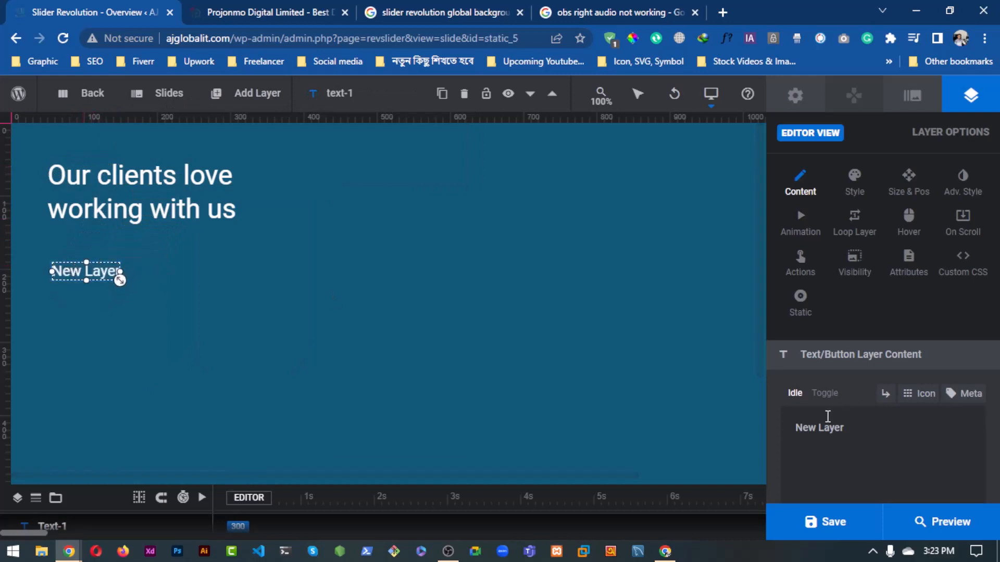
# Replace the second layer's text with the copied paragraph and narrow its box to wrap the text onto three lines.
pyautogui.hotkey('ctrl', 'a')
pyautogui.hotkey('ctrl', 'v')
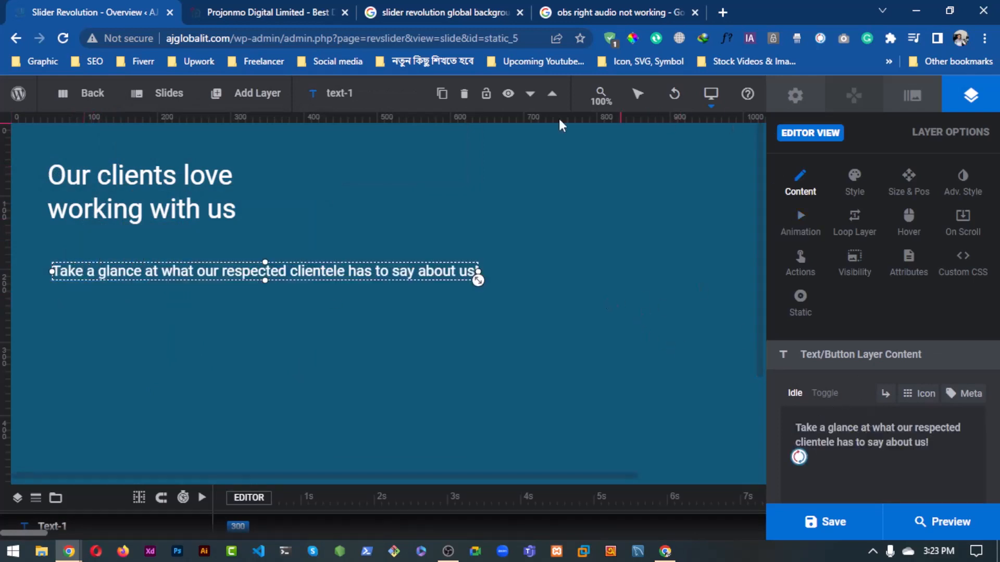
pyautogui.moveTo(477, 271); pyautogui.dragTo(262, 272)
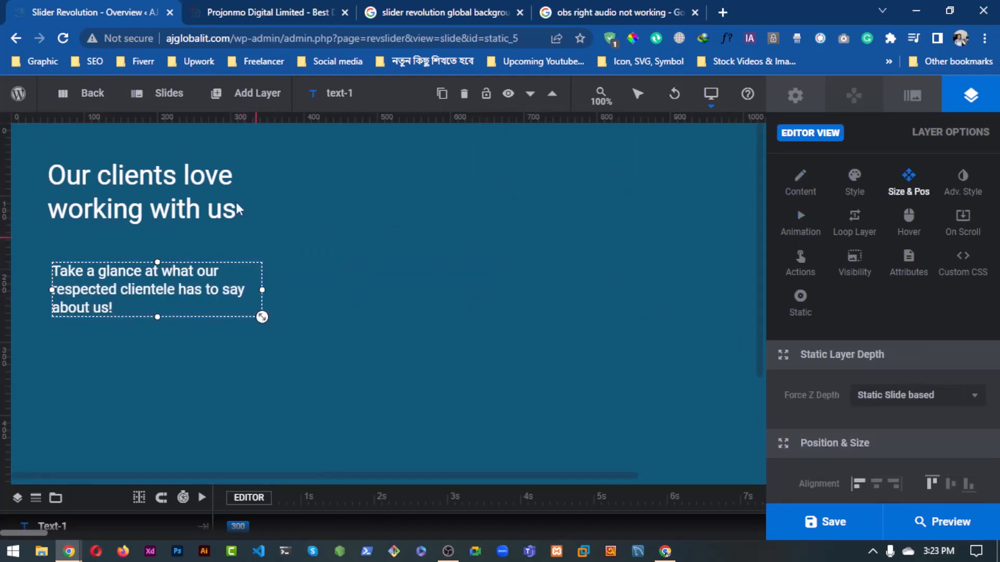
# Compare the slider's text arrangement with the reference section, checking the divider between its heading and paragraph.
pyautogui.hotkey('ctrl', 'Tab')
pyautogui.click(147, 169)
pyautogui.scroll(3, 93, 254)
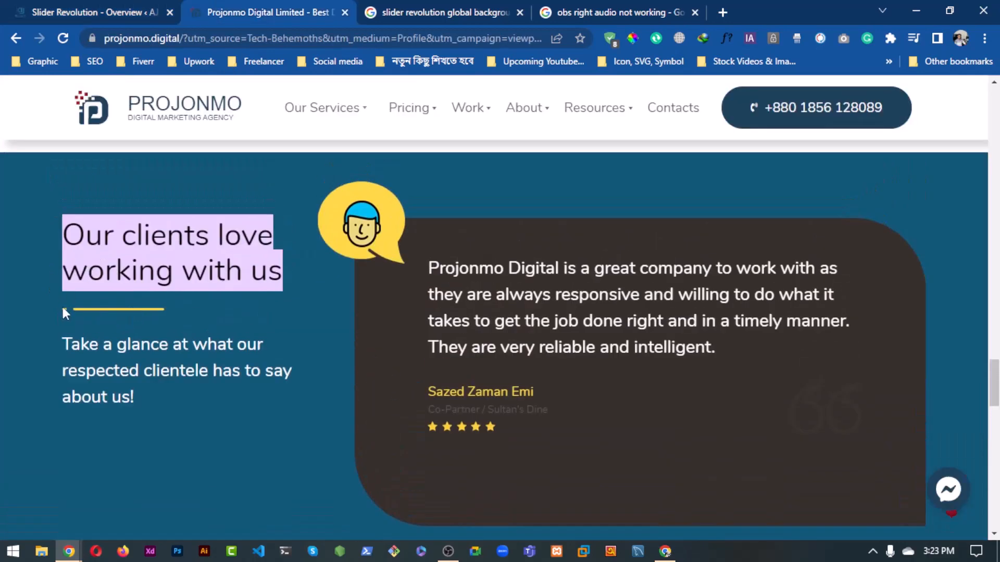
pyautogui.hotkey('ctrl', 'shift', 'Tab')
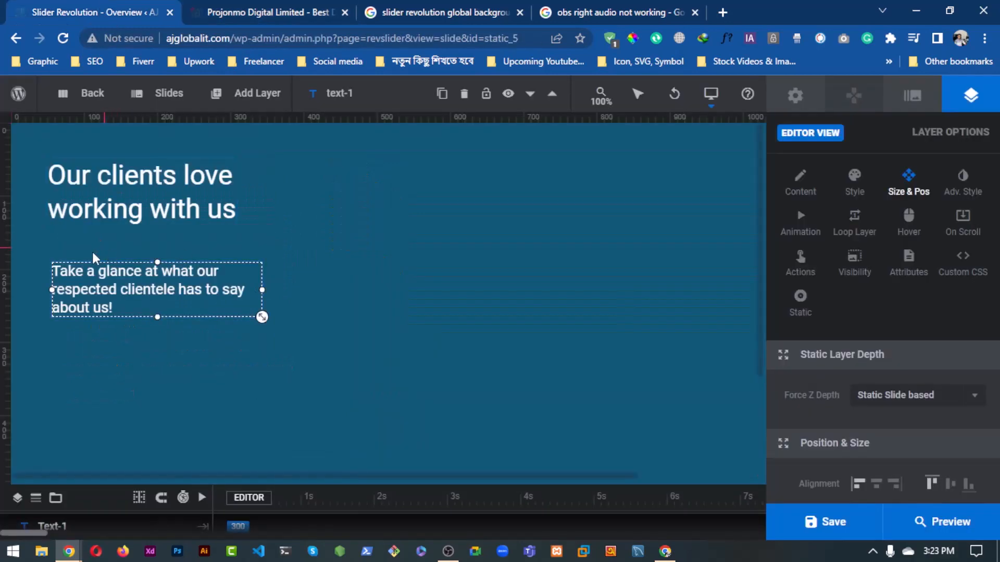
pyautogui.click(89, 232)
pyautogui.click(227, 22)
pyautogui.scroll(1, 396, 370)
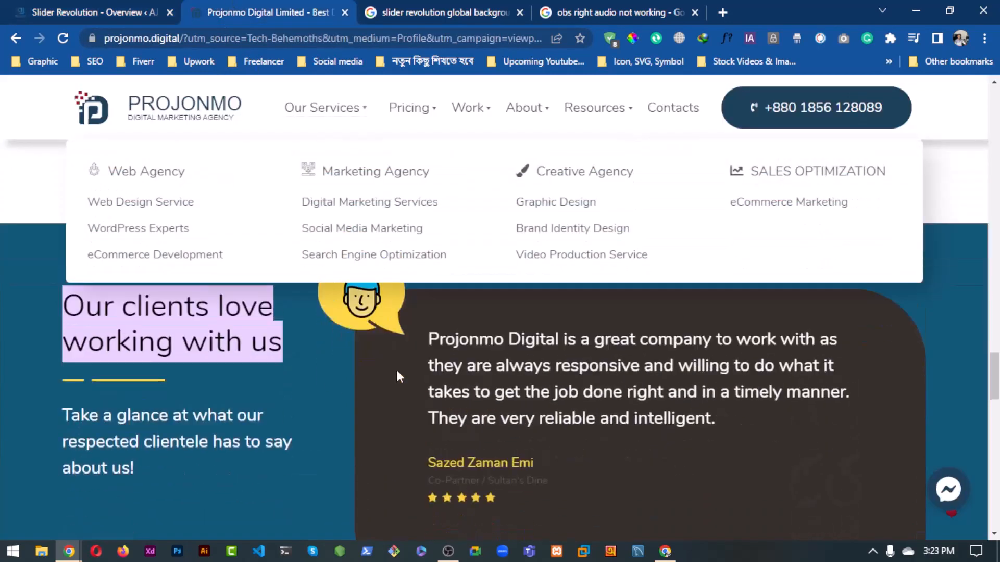
# Add a shape layer, place it beside the text at about X 394, Y 52, and enlarge it into a wide testimonial card.
pyautogui.scroll(-1, 369, 351)
pyautogui.click(133, 6)
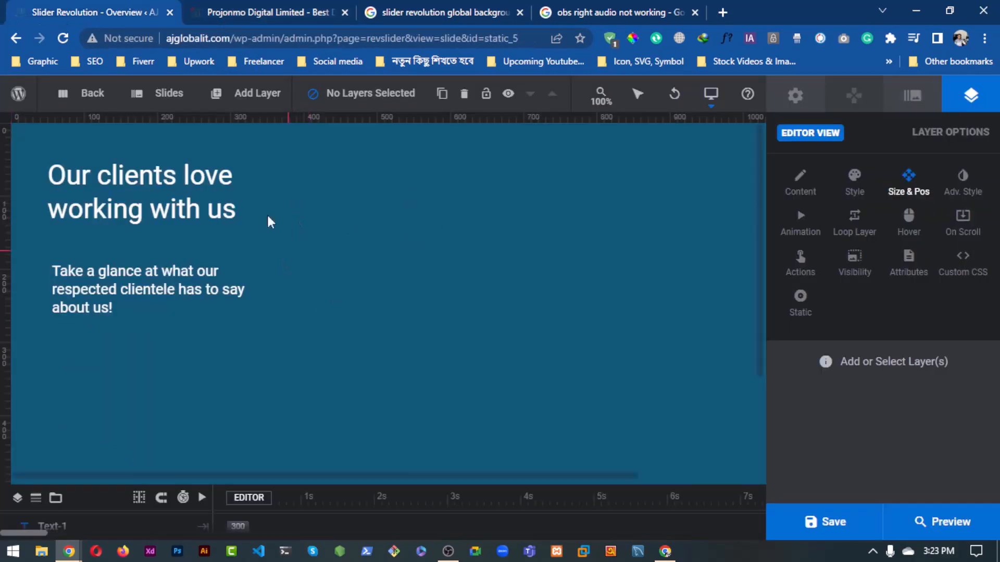
pyautogui.moveTo(199, 117)
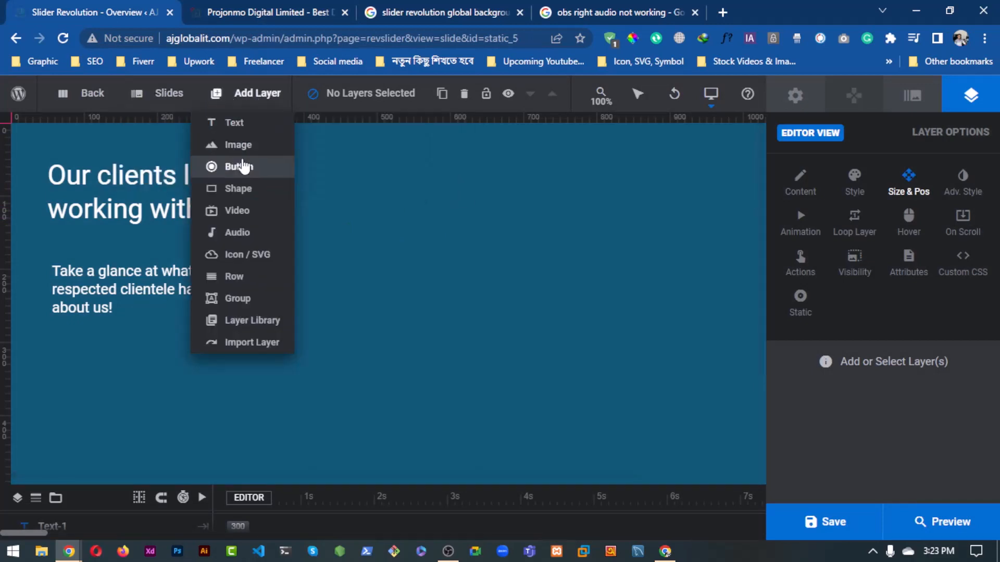
pyautogui.click(238, 188)
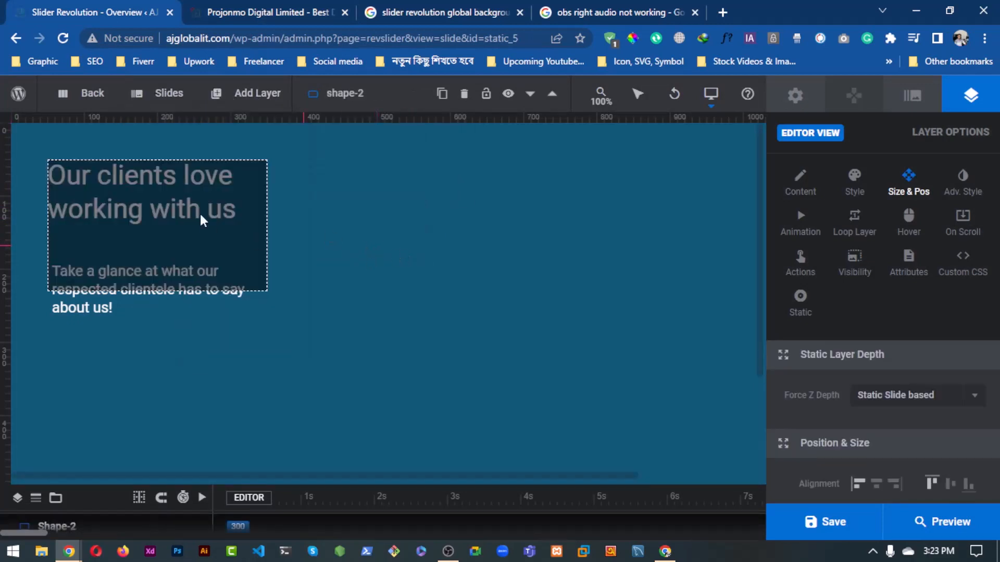
pyautogui.moveTo(208, 234); pyautogui.dragTo(471, 246)
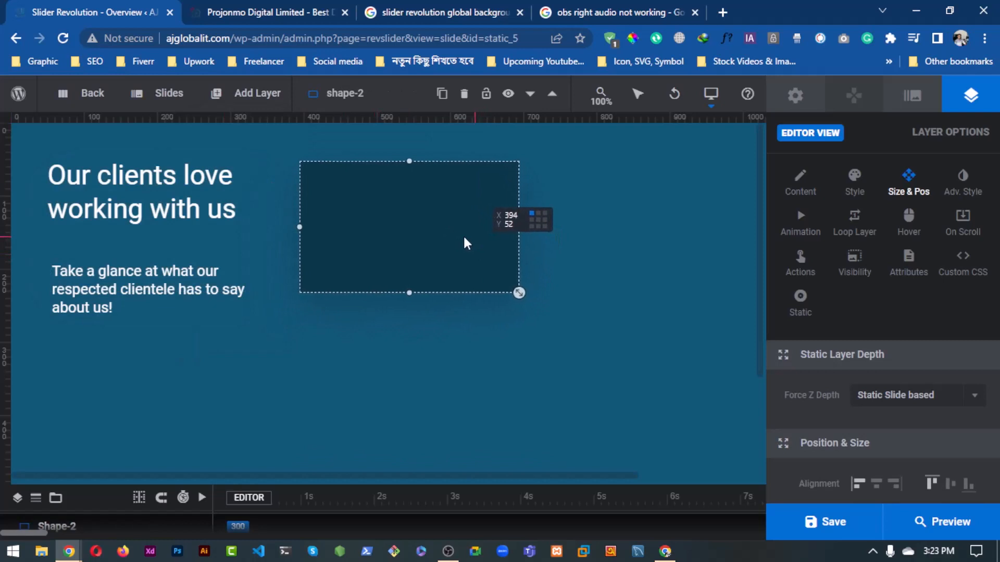
pyautogui.moveTo(523, 295); pyautogui.dragTo(714, 415)
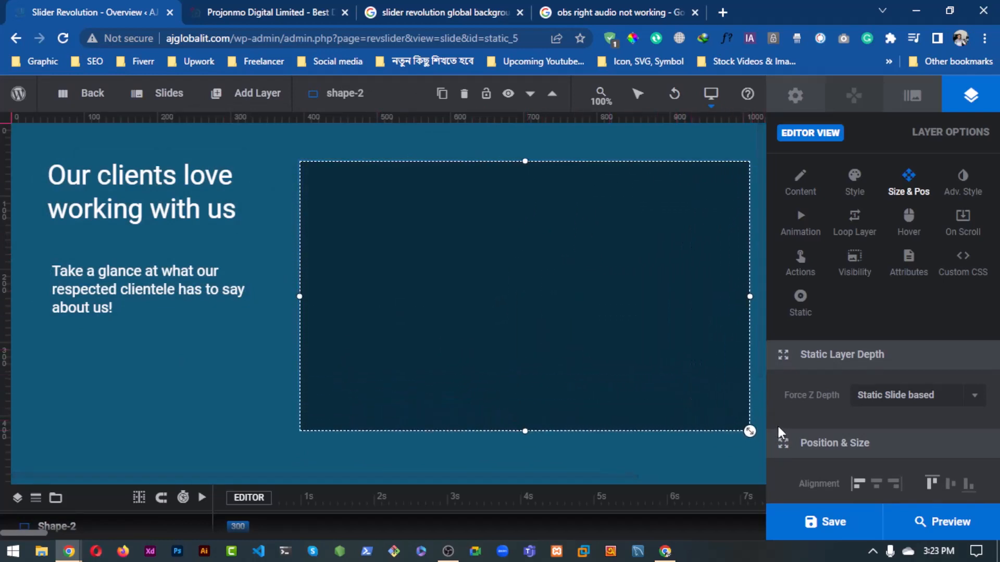
# Round the card shape's upper-right and lower-left corners to a 100px radius.
pyautogui.click(266, 12)
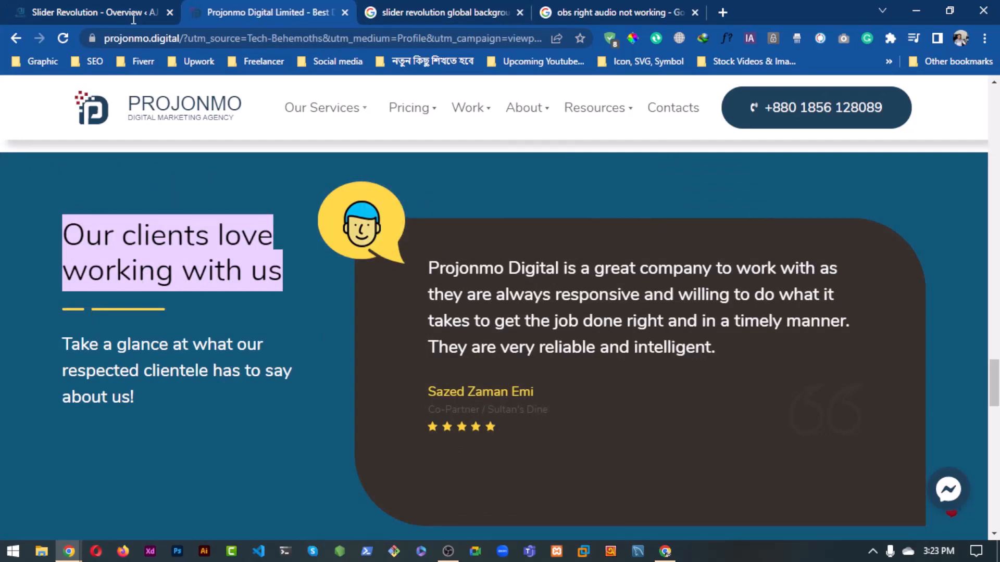
pyautogui.click(133, 16)
pyautogui.scroll(-10, 885, 396)
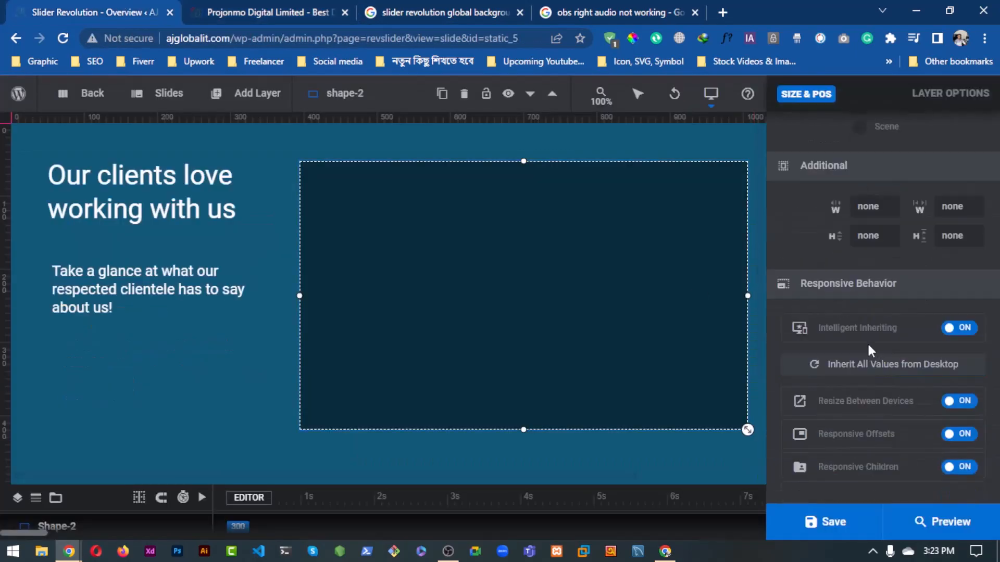
pyautogui.scroll(10, 842, 345)
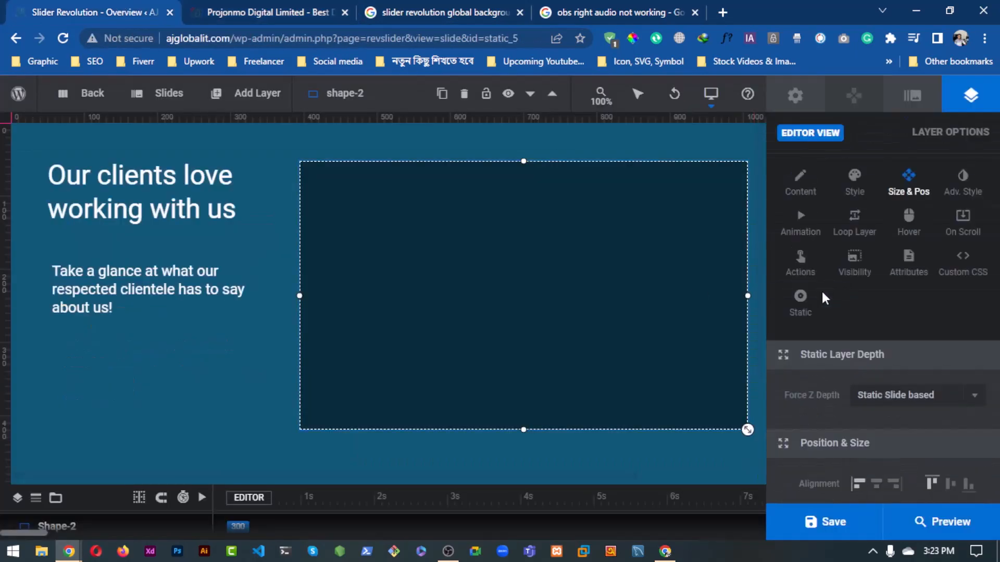
pyautogui.click(845, 194)
pyautogui.scroll(-5, 875, 313)
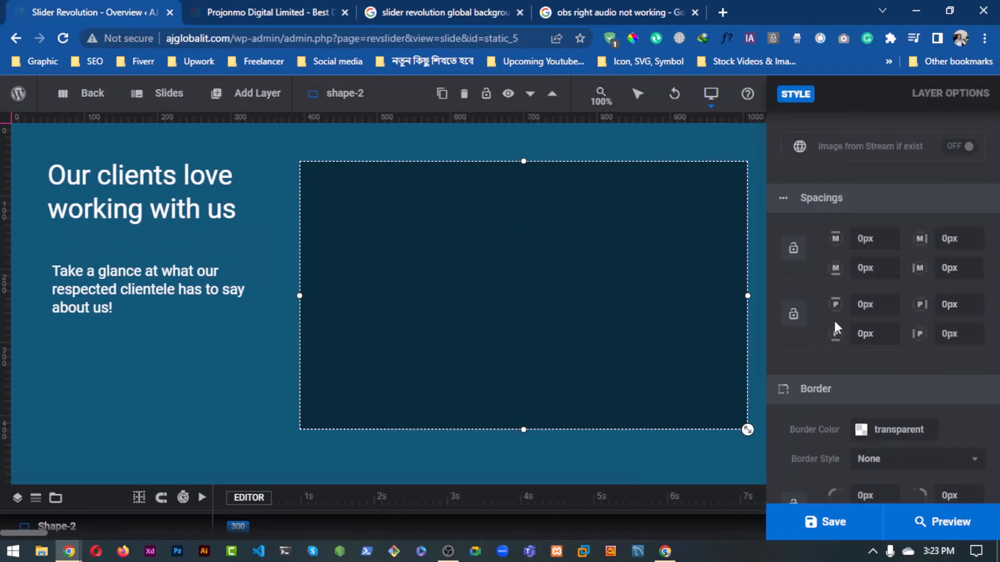
pyautogui.scroll(-1, 879, 426)
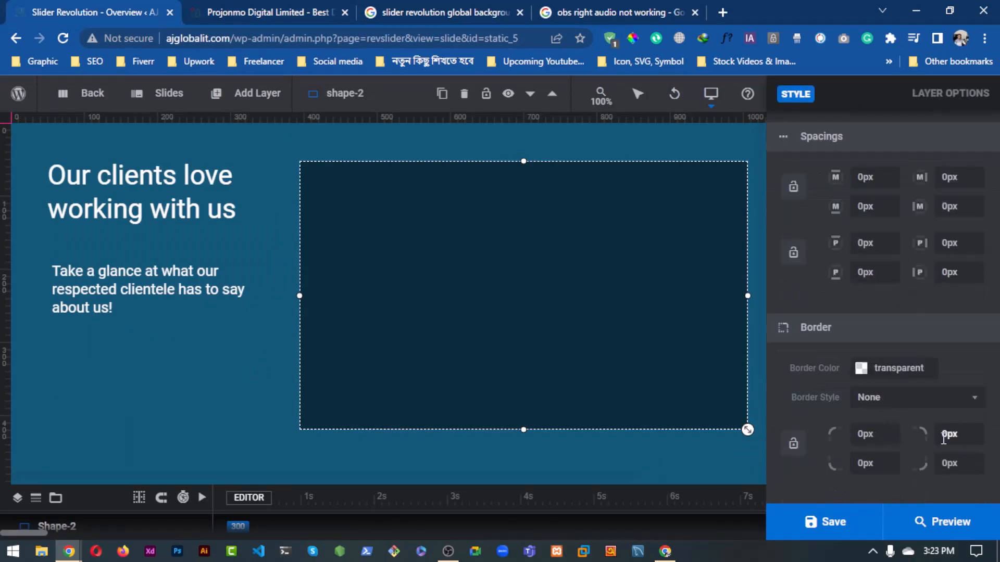
pyautogui.click(863, 463)
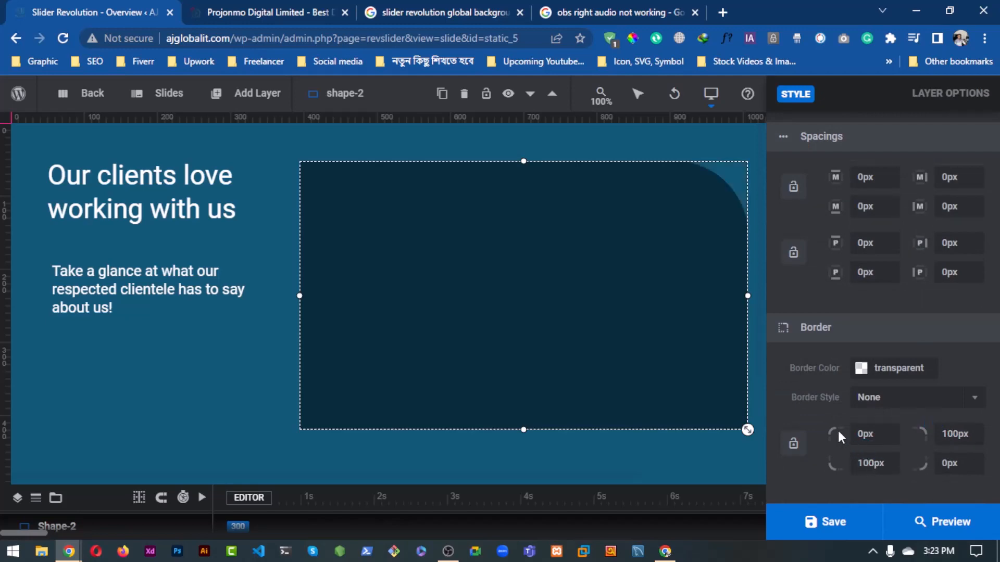
# Compare the card and text layers with the reference section, checking the card corners, the divider and the speech-bubble avatar.
pyautogui.hotkey('ctrl', 'Tab')
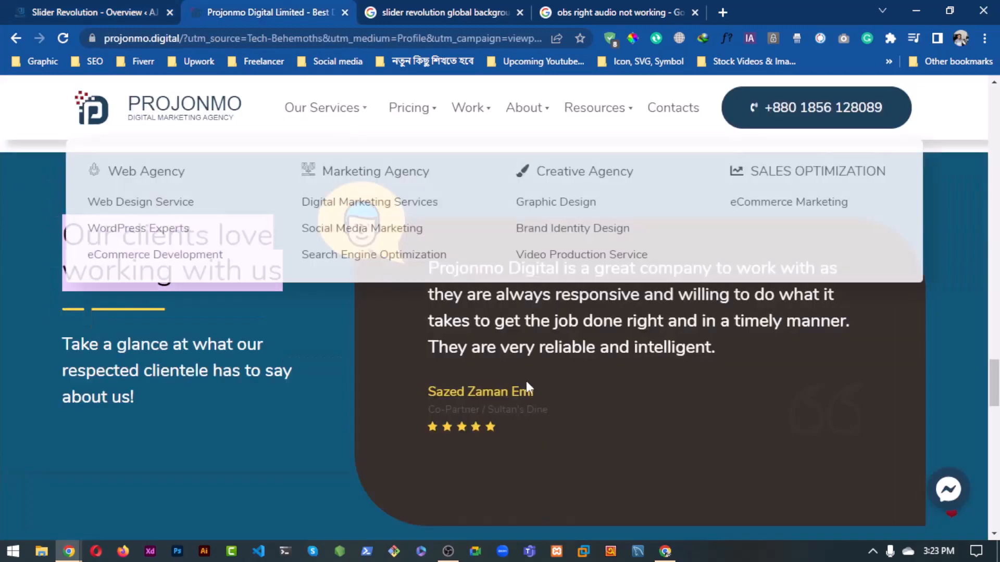
pyautogui.hotkey('ctrl', 'shift', 'Tab')
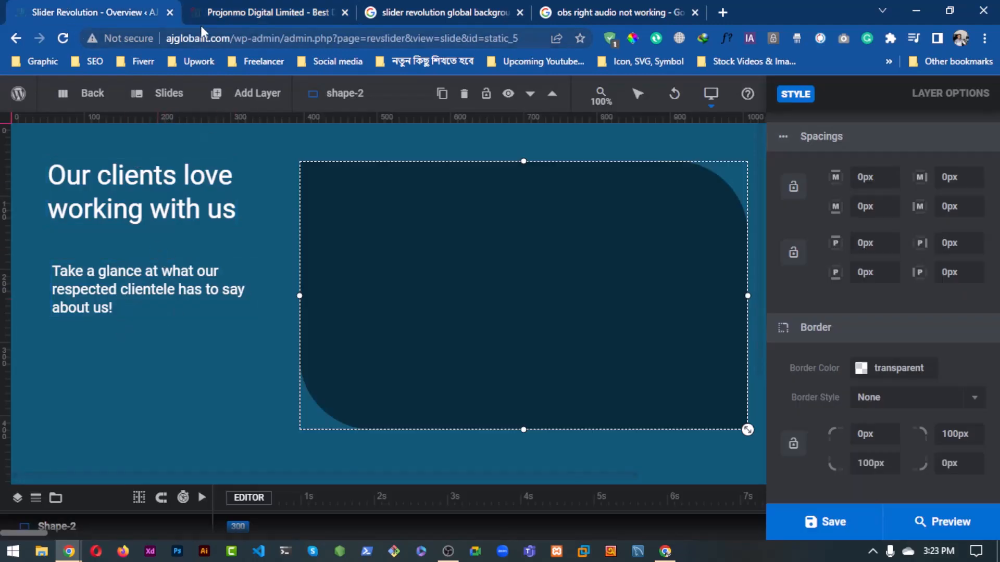
pyautogui.click(235, 11)
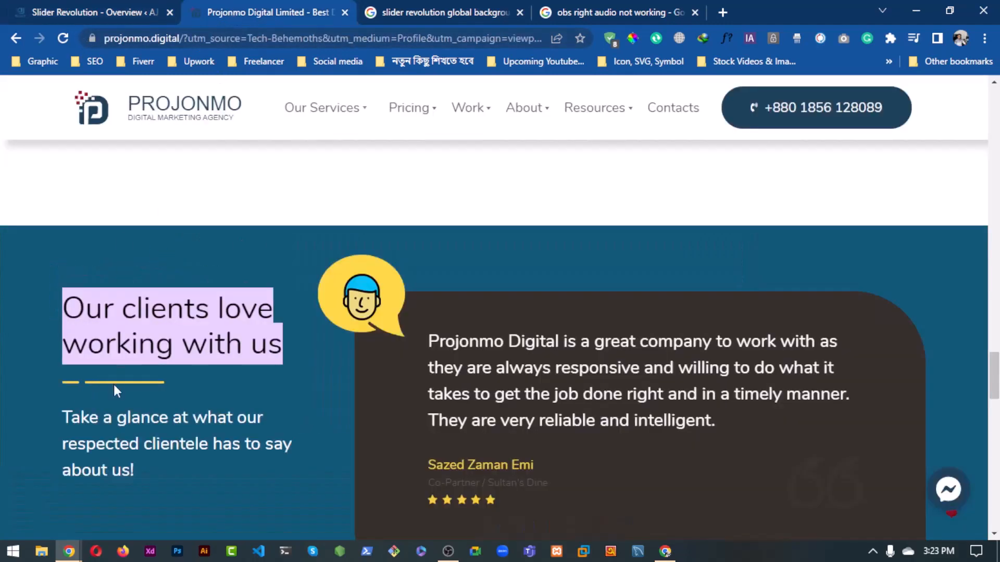
pyautogui.hotkey('ctrl', 'shift', 'Tab')
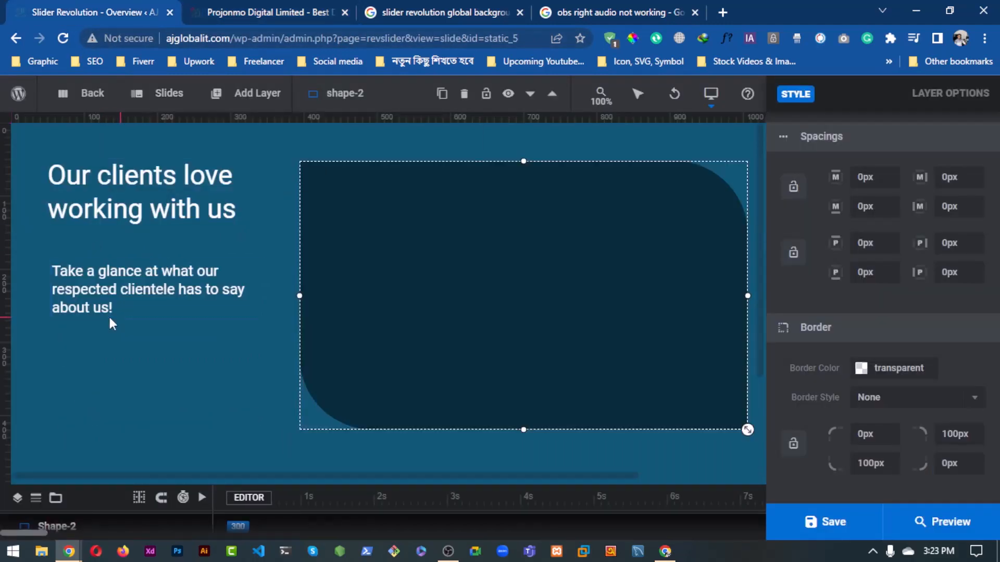
pyautogui.click(91, 289)
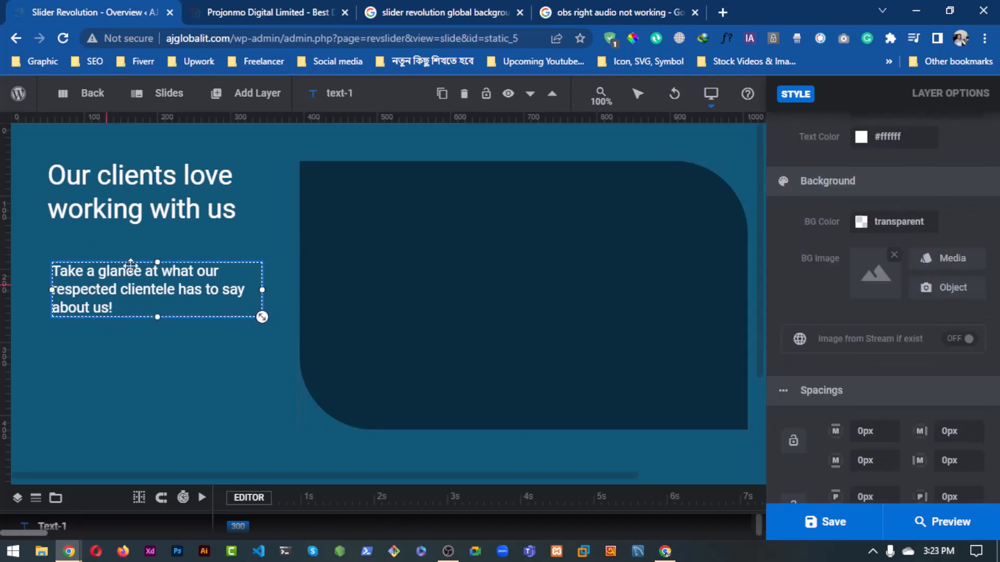
pyautogui.click(235, 11)
pyautogui.scroll(-1, 232, 445)
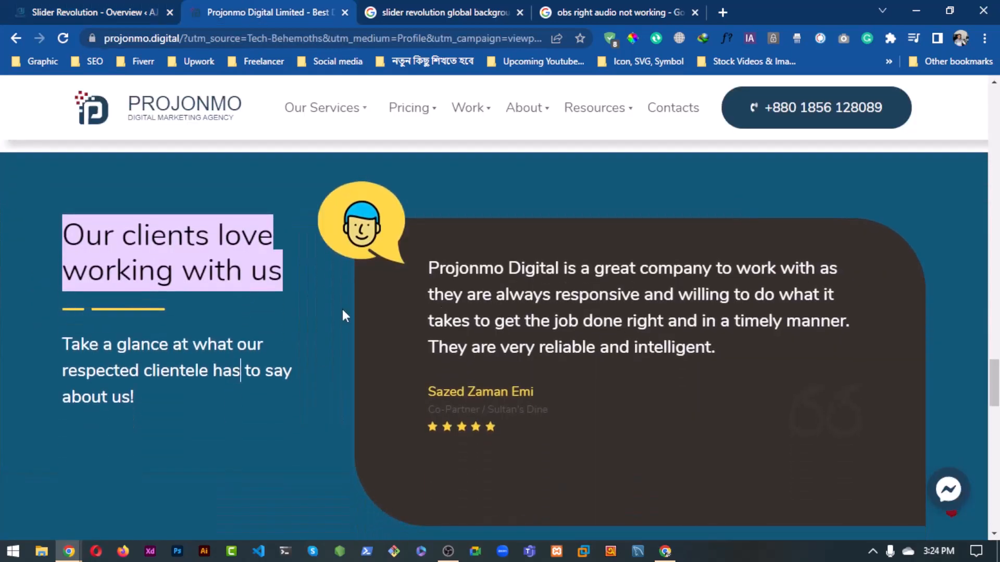
pyautogui.click(83, 11)
pyautogui.click(252, 12)
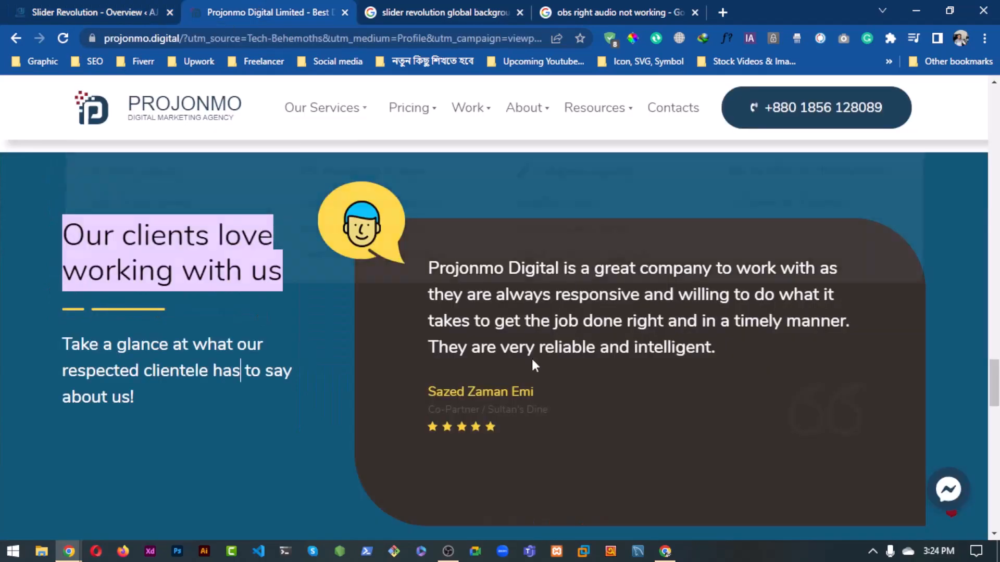
# Inspect the reference page's speech-bubble avatar element and its background-image style, closing the developer tools when done.
pyautogui.rightClick(350, 205)
pyautogui.click(399, 522)
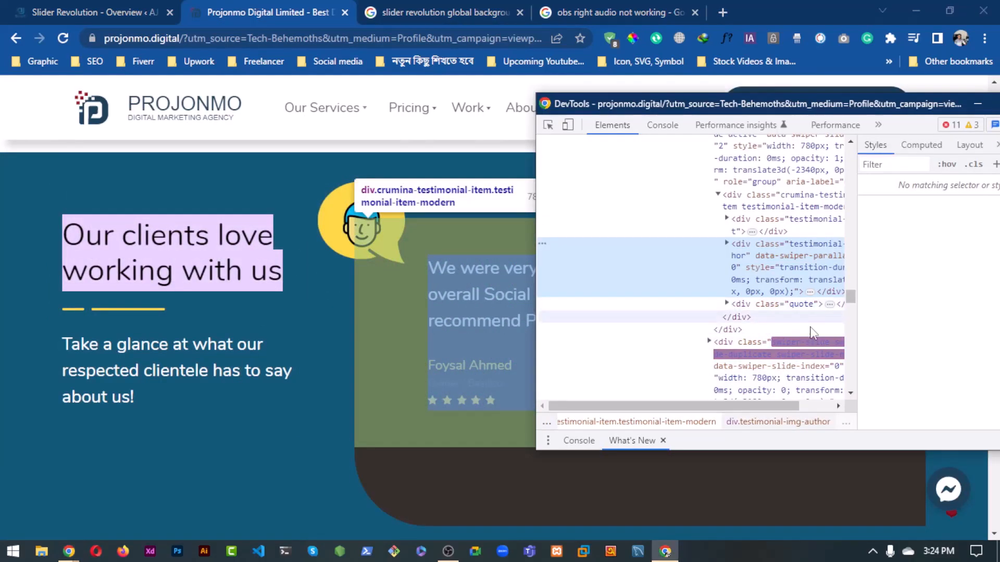
pyautogui.moveTo(932, 99); pyautogui.dragTo(740, 110)
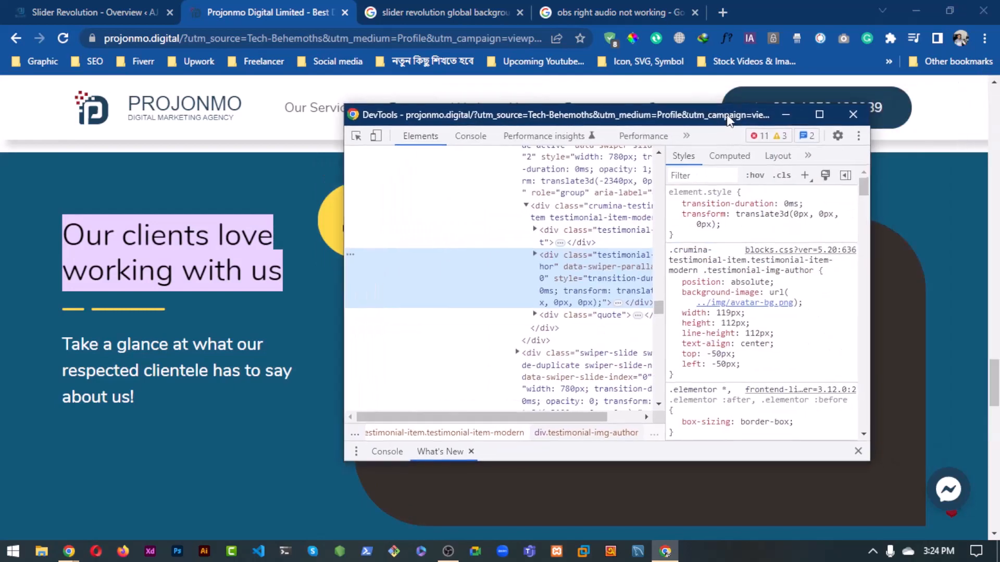
pyautogui.click(864, 114)
# Extract all images from the reference page with ImageAssistant.
pyautogui.click(749, 39)
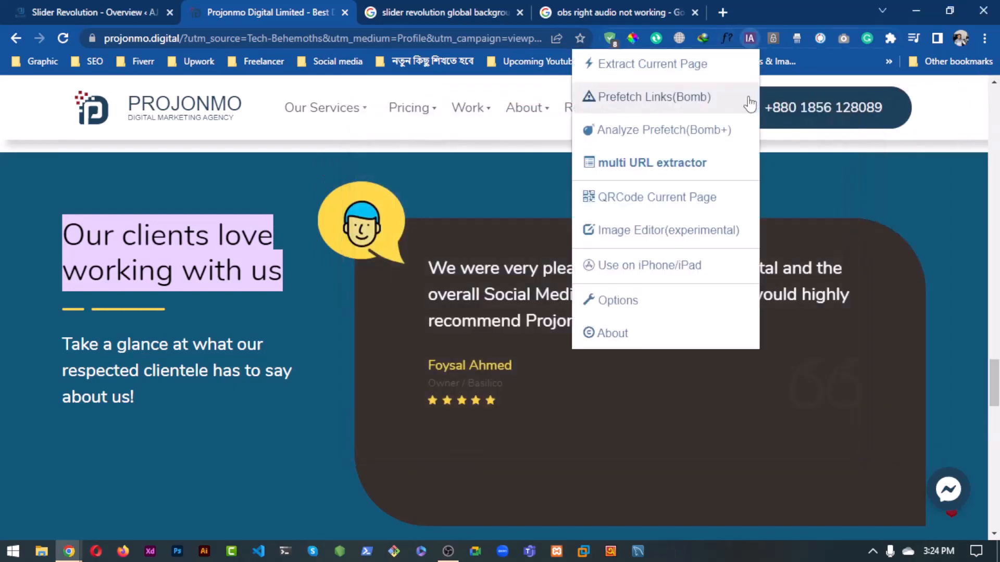
pyautogui.click(691, 79)
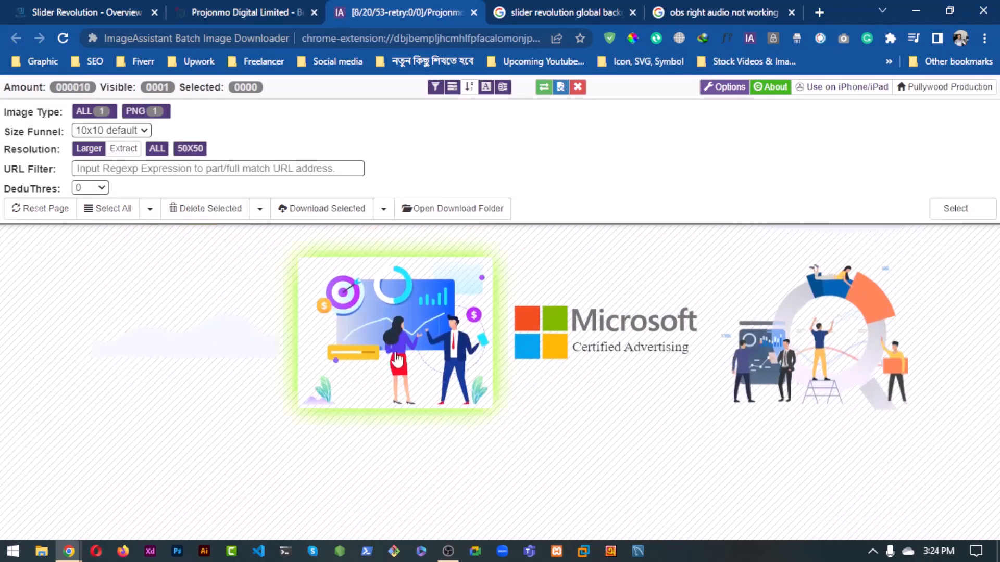
pyautogui.click(89, 11)
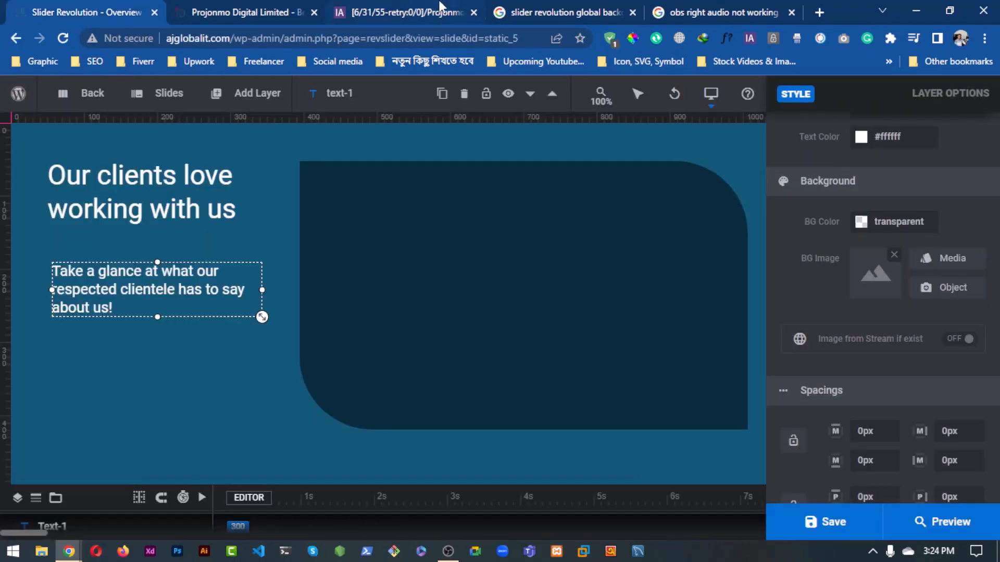
pyautogui.hotkey('ctrl', 'Tab')
pyautogui.hotkey('ctrl', 'Tab')
# Find the yellow 119x112 speech-bubble PNG among the extracted images and download it.
pyautogui.scroll(-10, 286, 380)
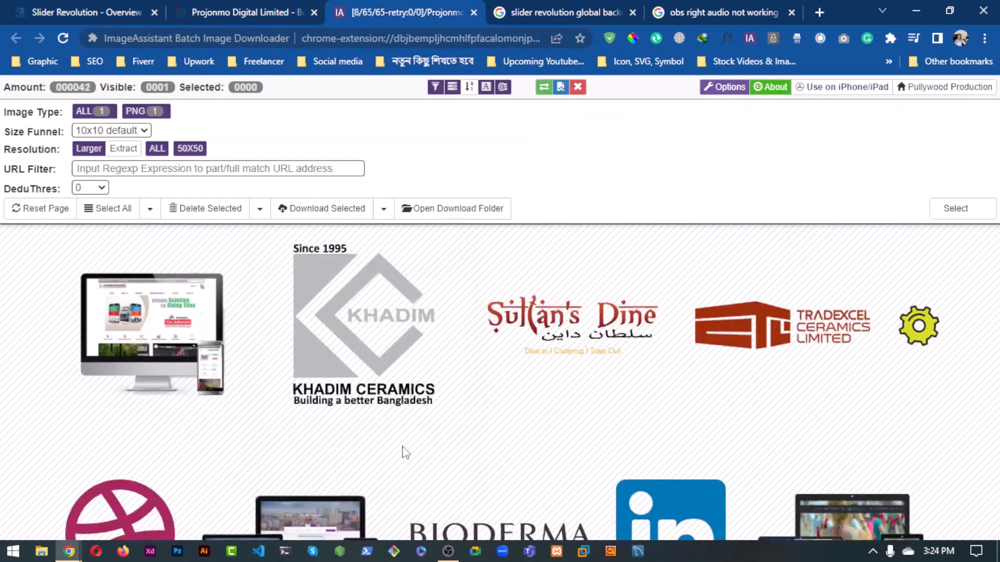
pyautogui.scroll(10, 401, 451)
pyautogui.scroll(-2, 328, 381)
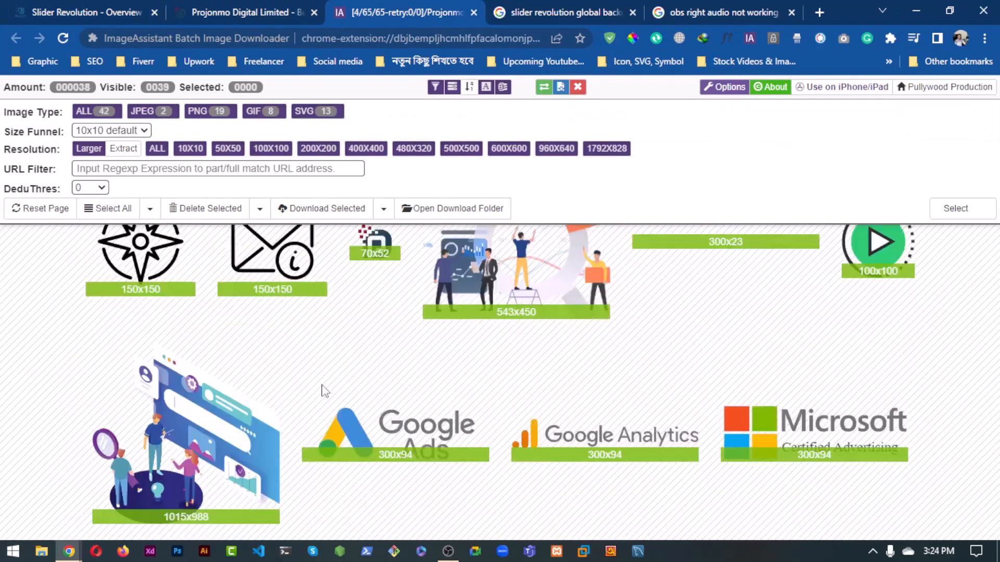
pyautogui.scroll(-12, 323, 396)
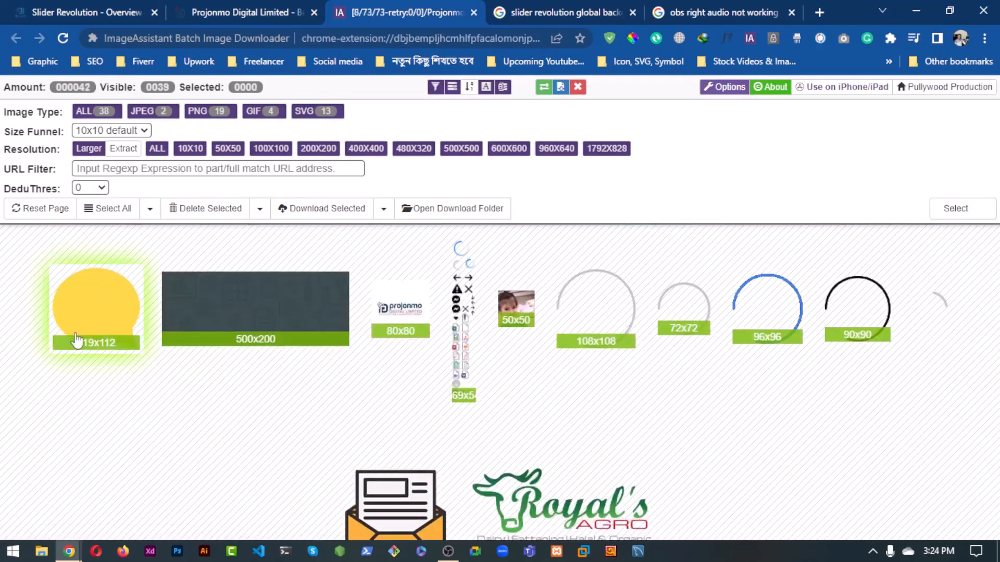
pyautogui.click(75, 340)
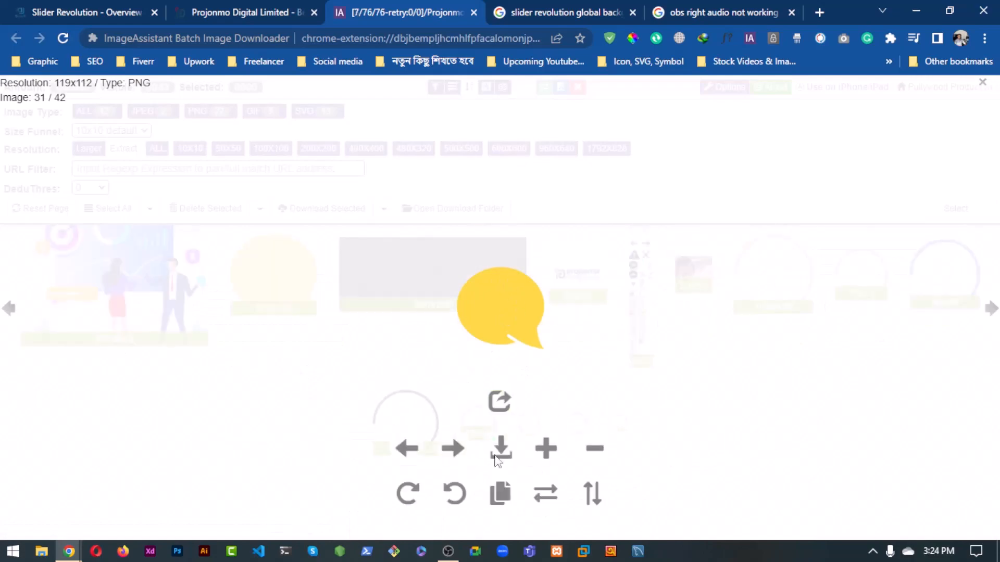
pyautogui.click(497, 453)
pyautogui.click(290, 299)
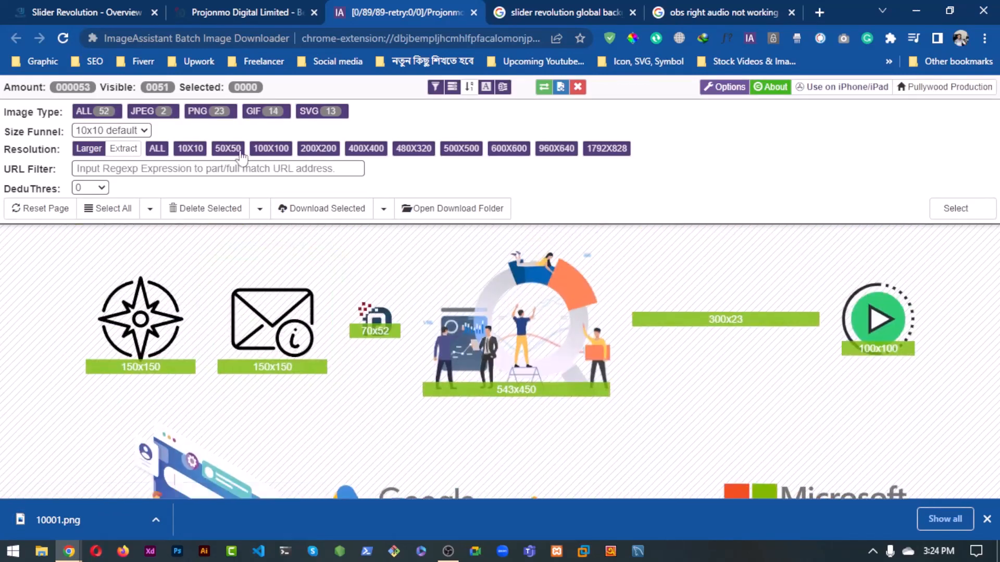
# Check on the reference page which testimonial elements stay fixed and which change between slides, comparing them with the global layers.
pyautogui.click(199, 7)
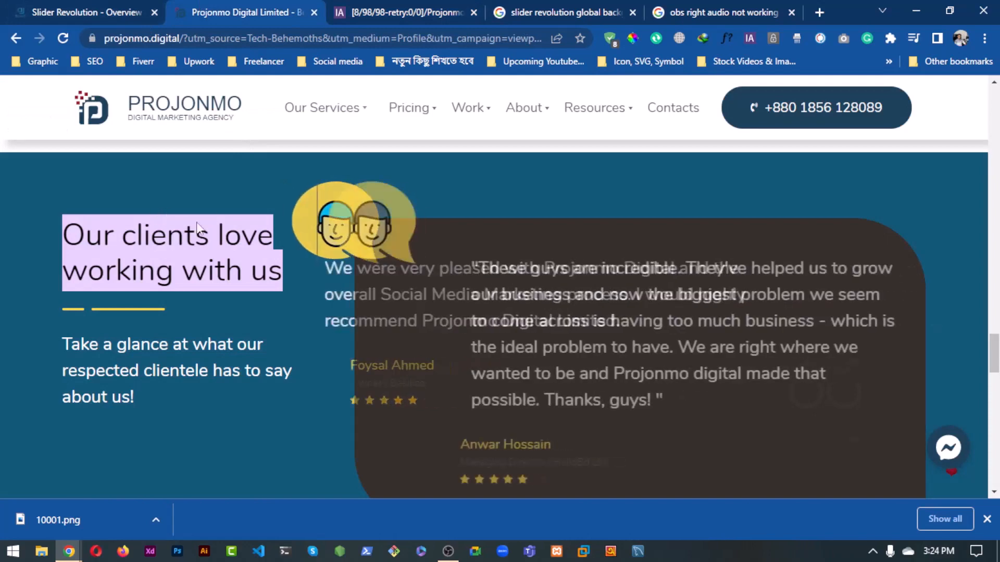
pyautogui.click(136, 7)
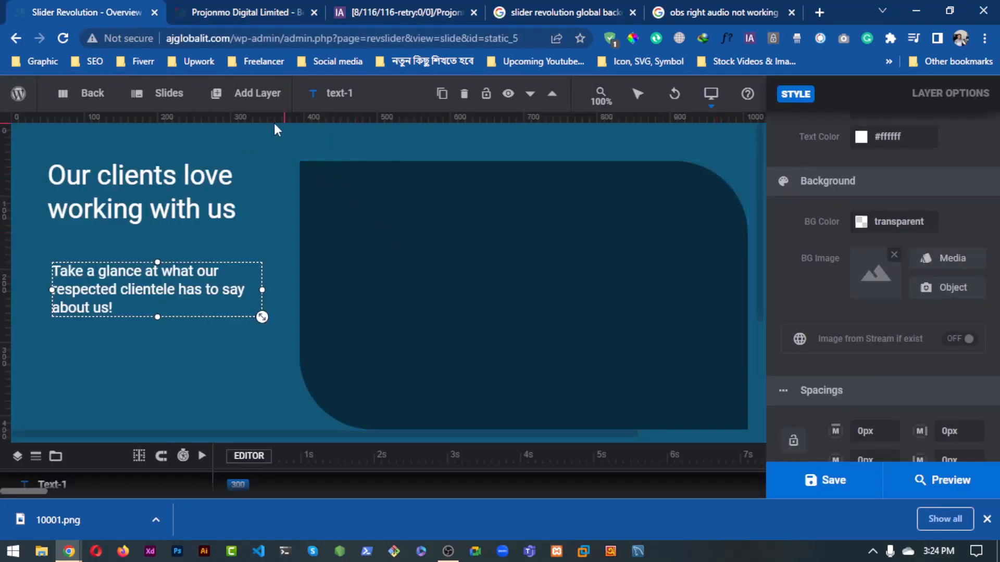
pyautogui.moveTo(174, 99)
pyautogui.click(259, 236)
pyautogui.hotkey('ctrl', 'Tab')
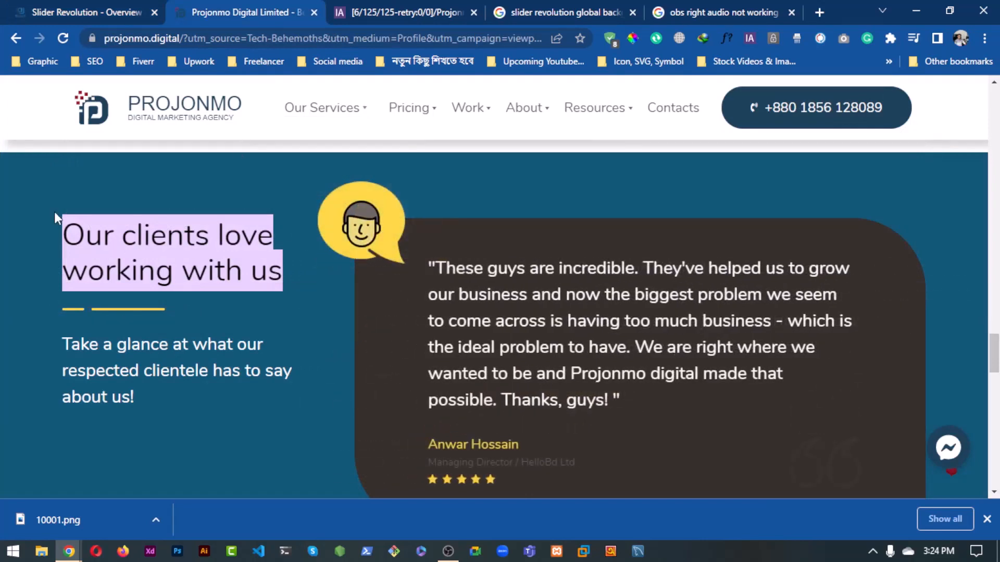
pyautogui.moveTo(55, 214); pyautogui.dragTo(169, 464)
pyautogui.click(95, 1)
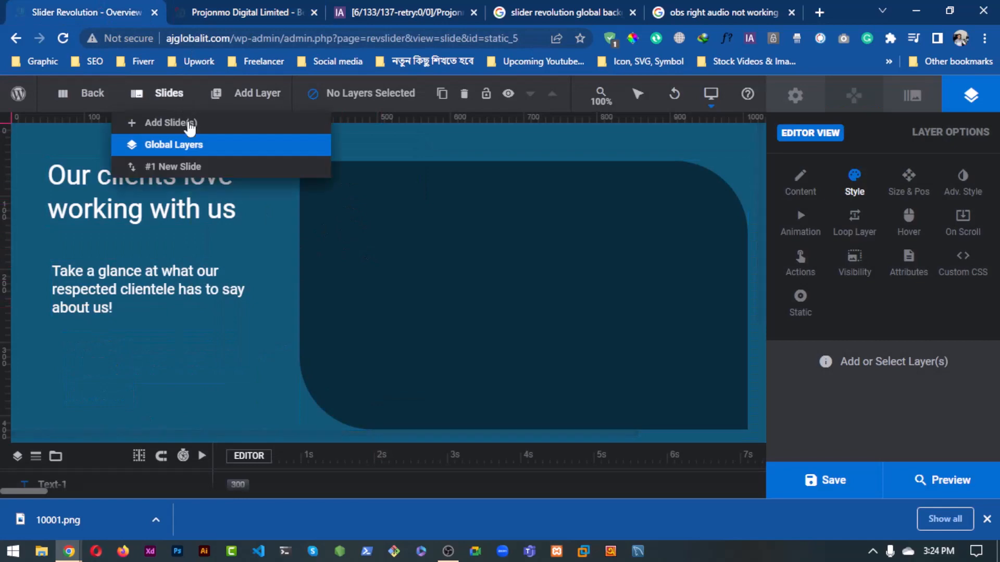
# Add an image layer to the slider's global layers.
pyautogui.moveTo(257, 94)
pyautogui.moveTo(237, 148)
pyautogui.click(332, 196)
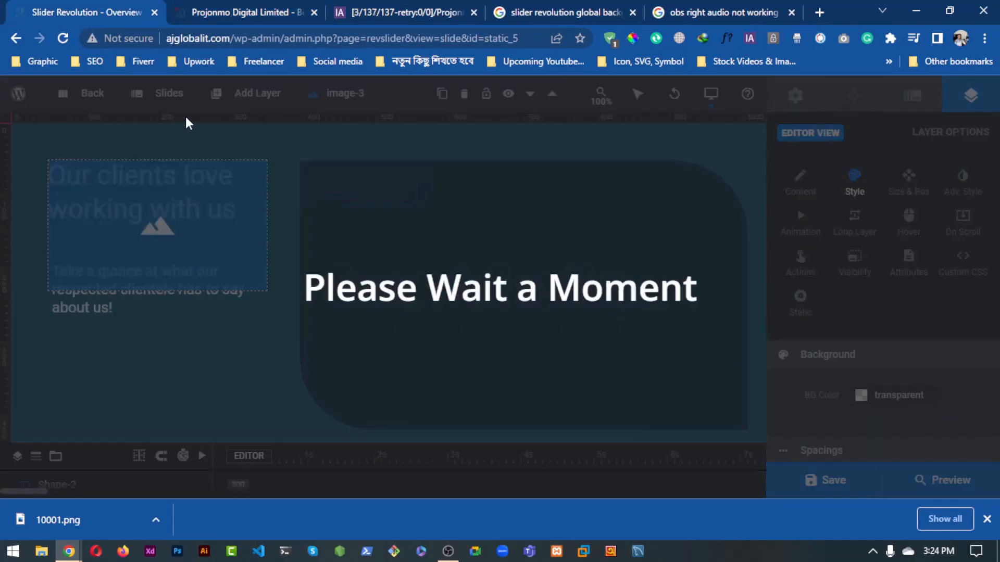
pyautogui.moveTo(169, 94)
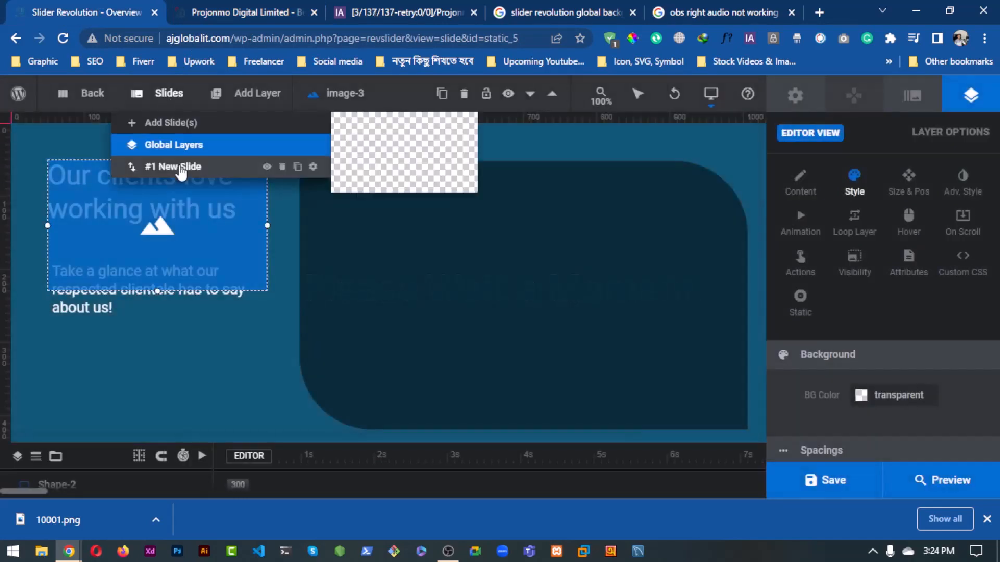
pyautogui.rightClick(204, 193)
pyautogui.click(180, 227)
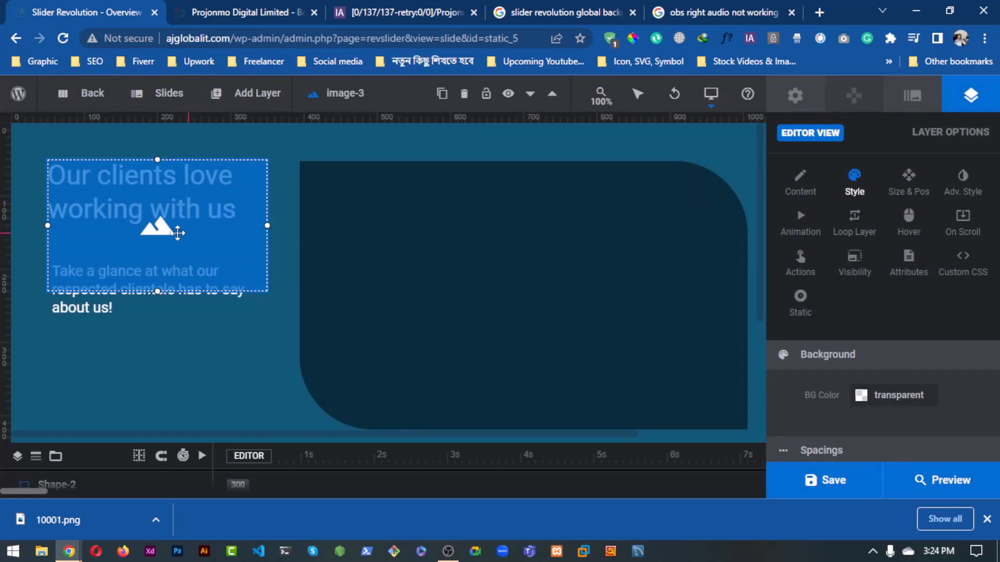
# Delete the empty image layer from the global layers and add an image layer to slide #1.
pyautogui.press('Delete')
pyautogui.moveTo(187, 96)
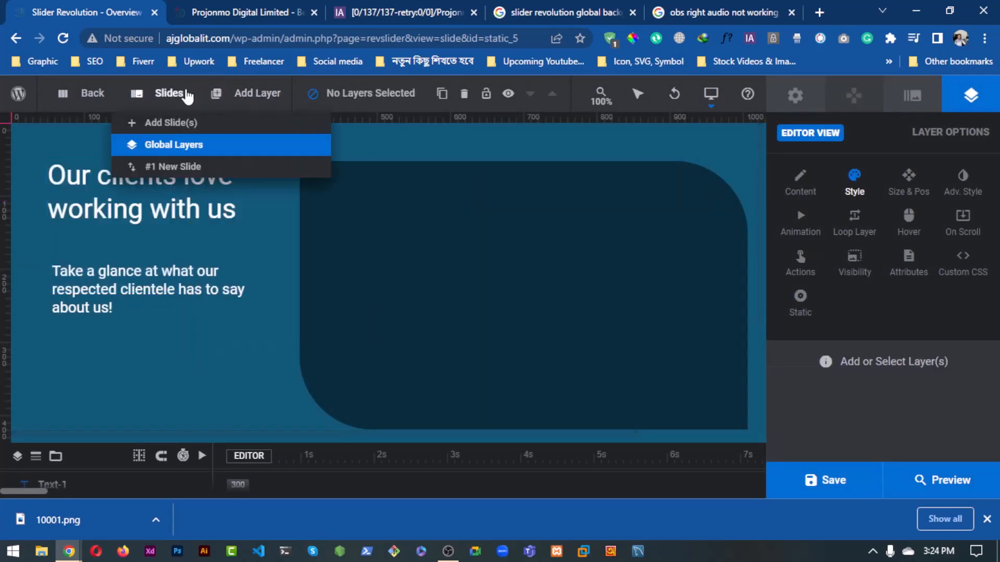
pyautogui.click(174, 167)
pyautogui.moveTo(232, 106)
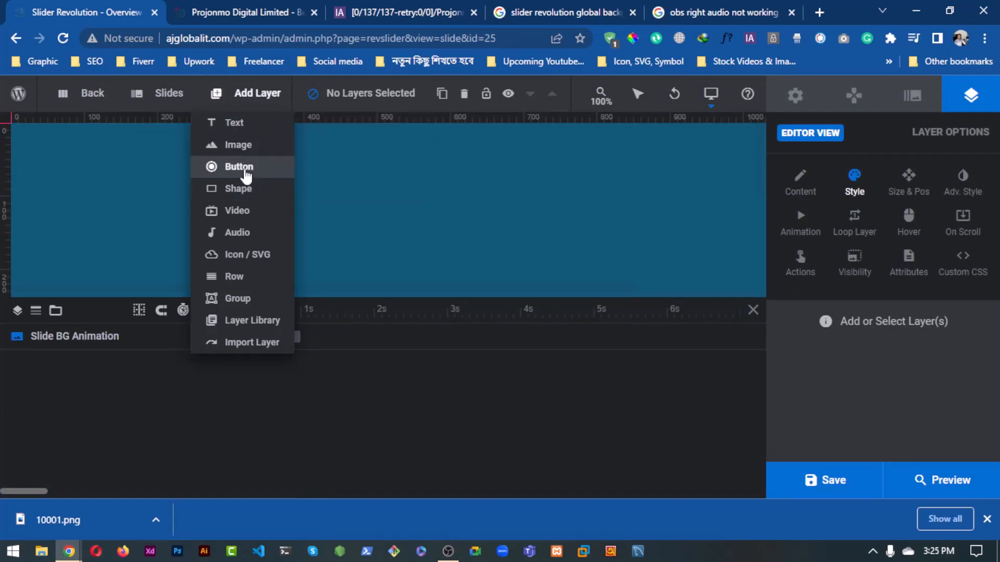
pyautogui.moveTo(243, 151)
pyautogui.click(375, 193)
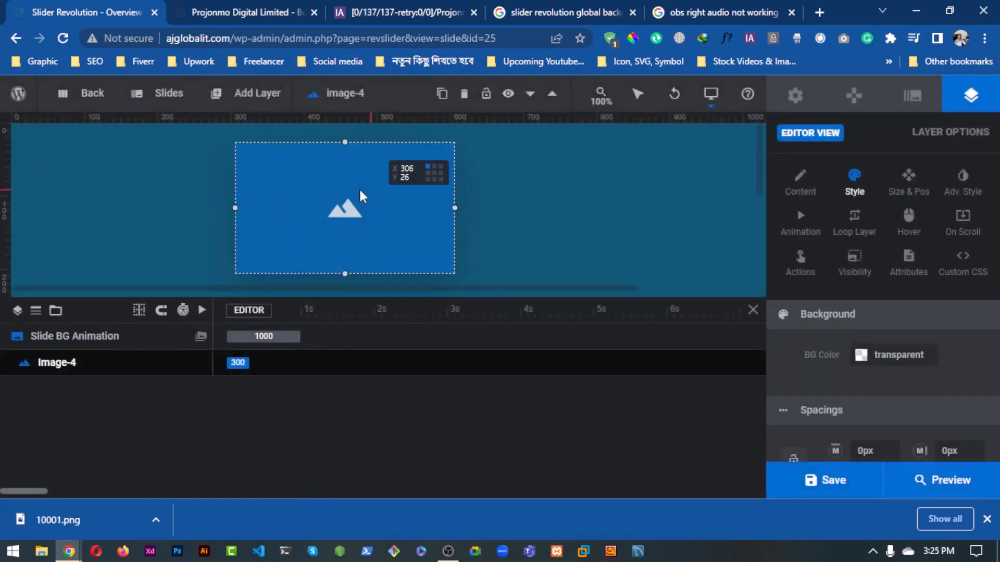
# Upload 10001.png, insert it into slide #1's image layer, and move the speech bubble toward the middle of the slide.
pyautogui.doubleClick(354, 224)
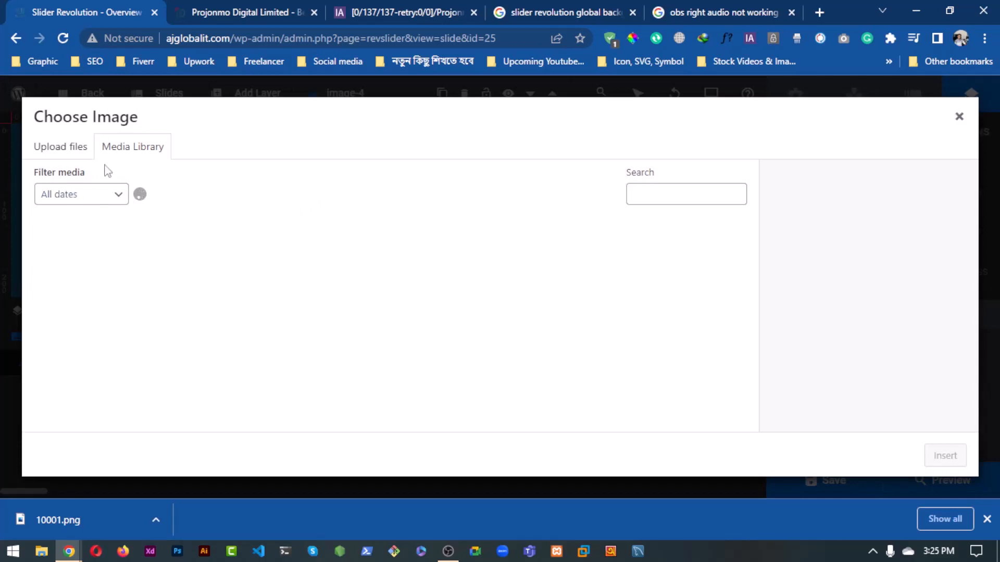
pyautogui.click(61, 146)
pyautogui.moveTo(71, 519); pyautogui.dragTo(379, 245)
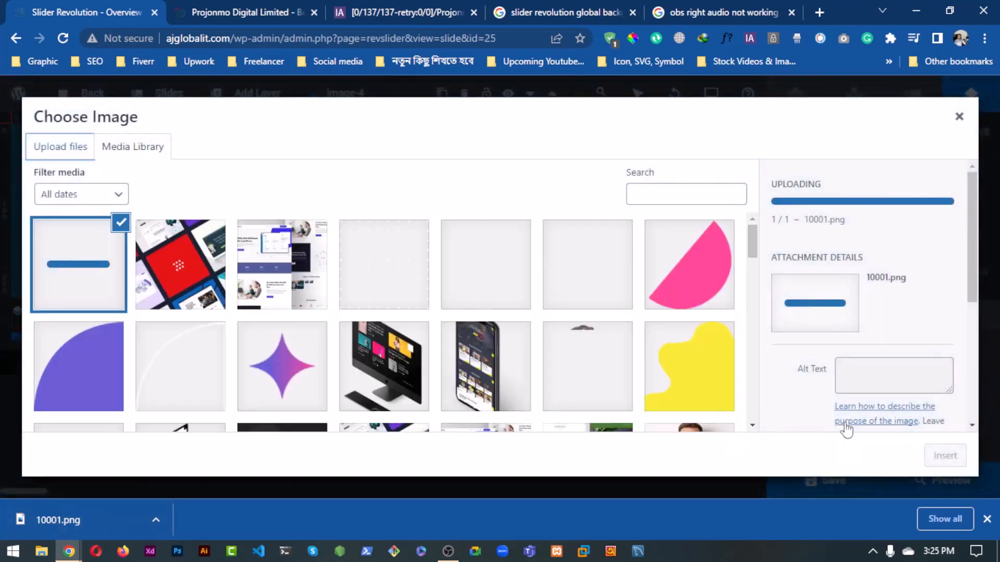
pyautogui.click(941, 462)
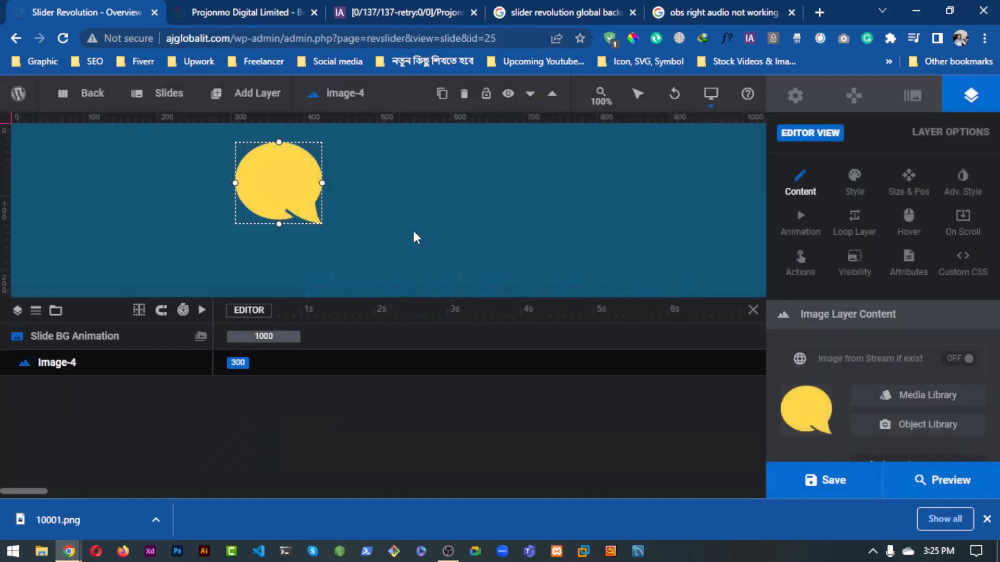
pyautogui.click(752, 309)
pyautogui.moveTo(396, 198); pyautogui.dragTo(414, 214)
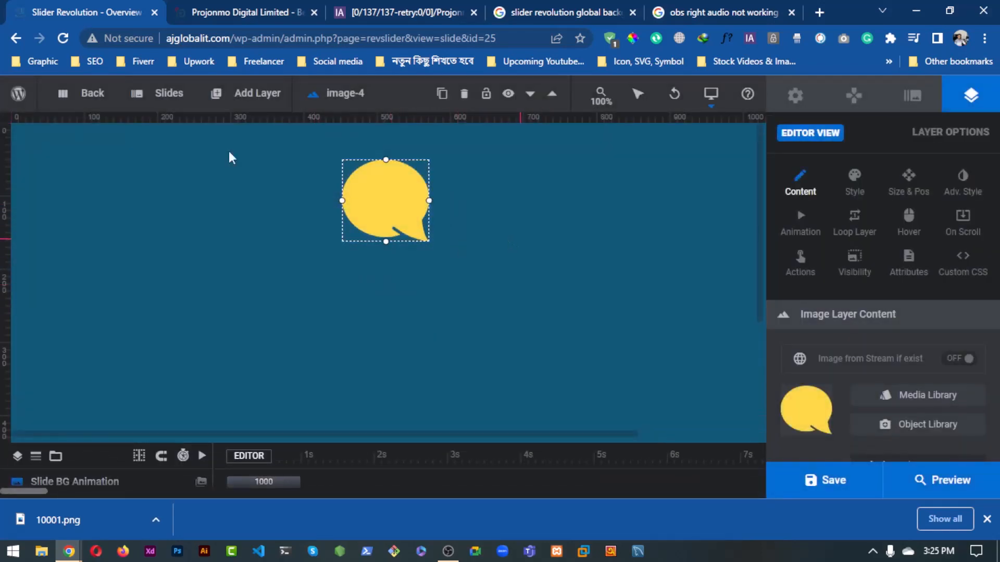
# Add a text layer to slide #1 and place it just below the speech bubble's tail, following the reference page.
pyautogui.click(242, 12)
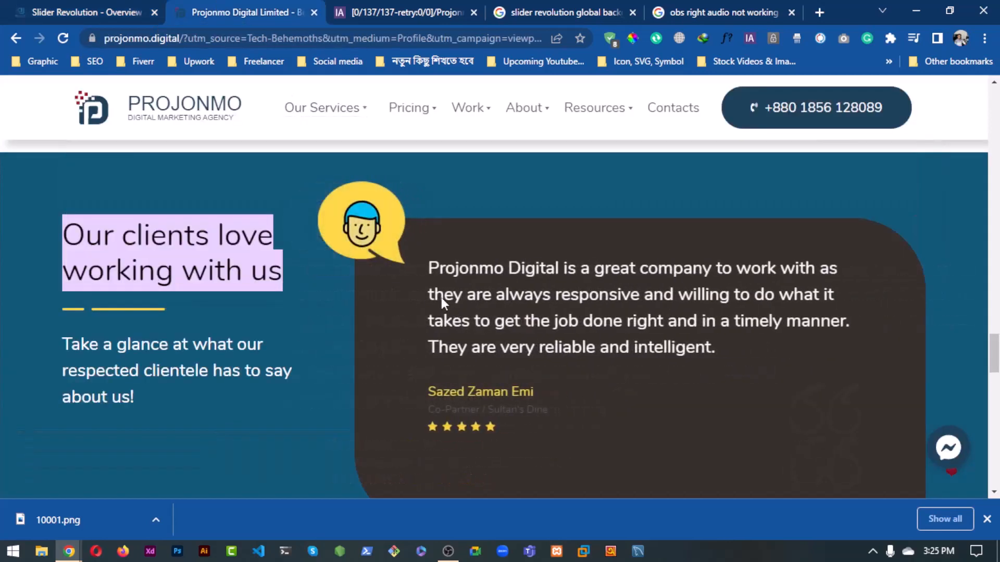
pyautogui.click(86, 12)
pyautogui.click(461, 247)
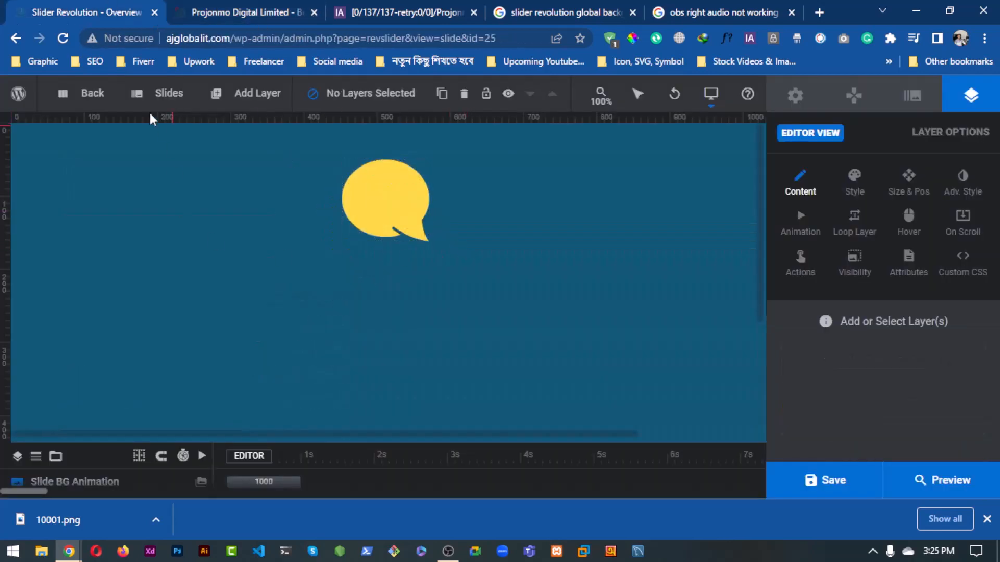
pyautogui.click(250, 94)
pyautogui.click(229, 123)
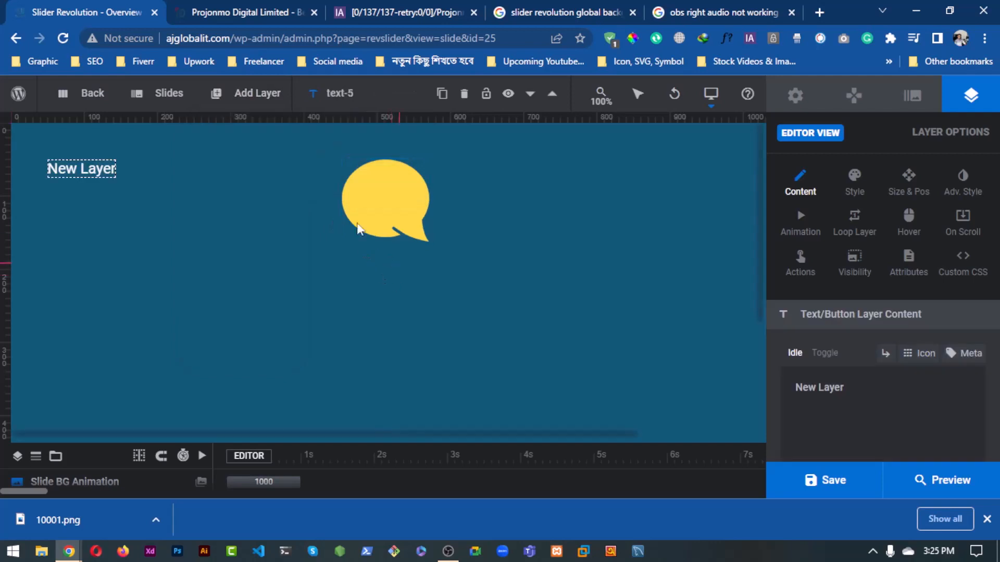
pyautogui.moveTo(111, 169); pyautogui.dragTo(452, 254)
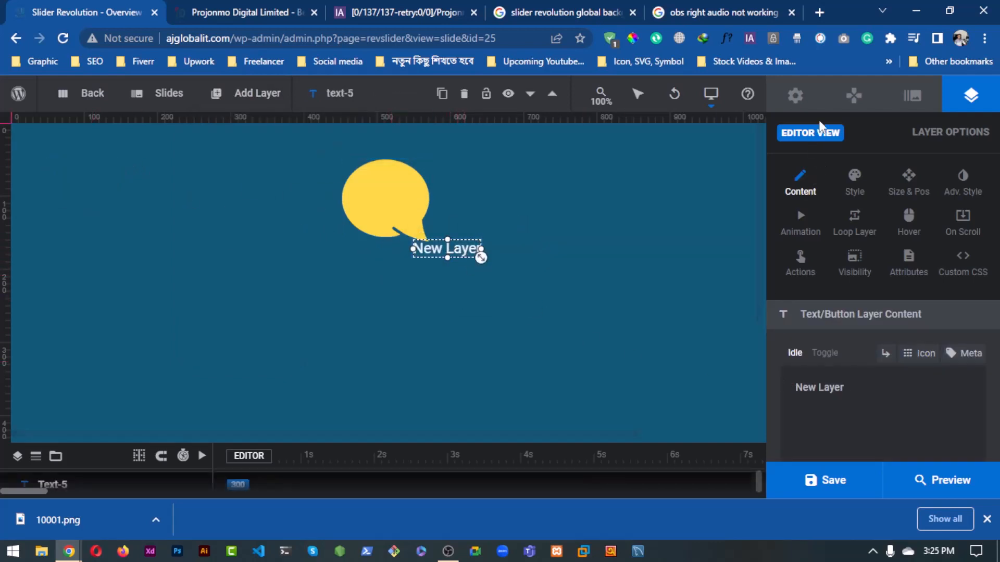
# Check in the global layers how slide #1's speech bubble and text sit relative to the dark card.
pyautogui.click(792, 97)
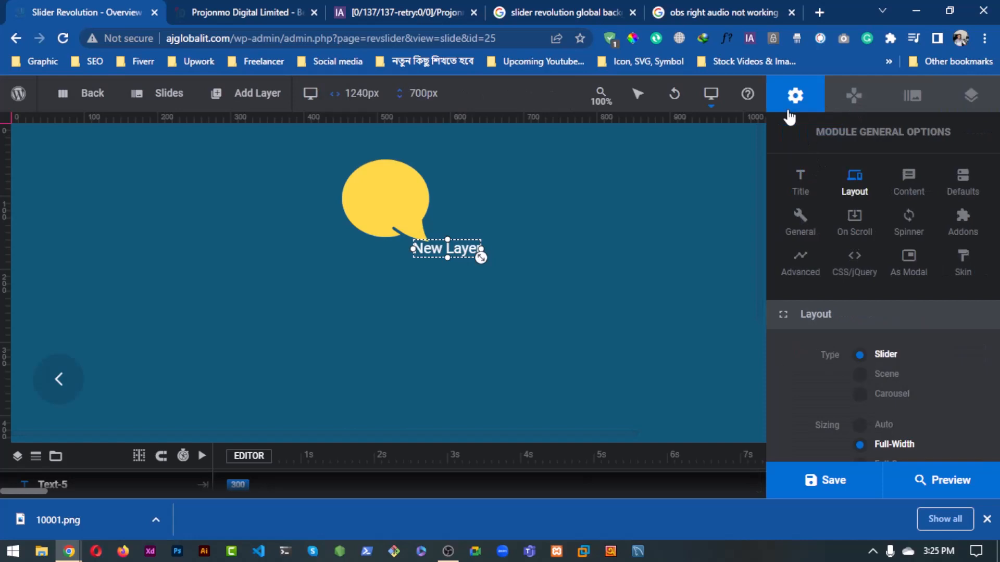
pyautogui.click(853, 104)
pyautogui.moveTo(169, 94)
pyautogui.click(175, 146)
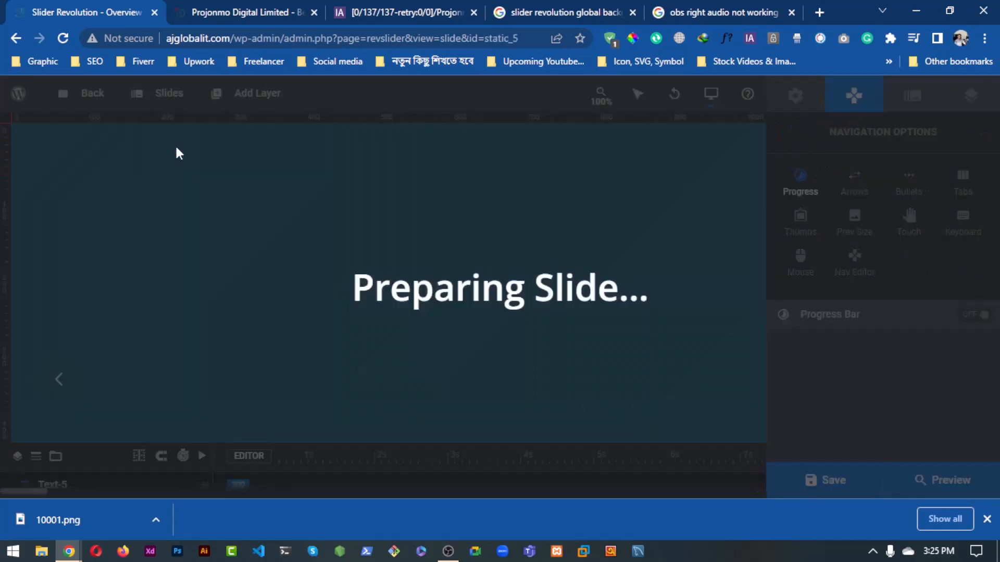
pyautogui.scroll(-1, 411, 219)
pyautogui.scroll(1, 406, 229)
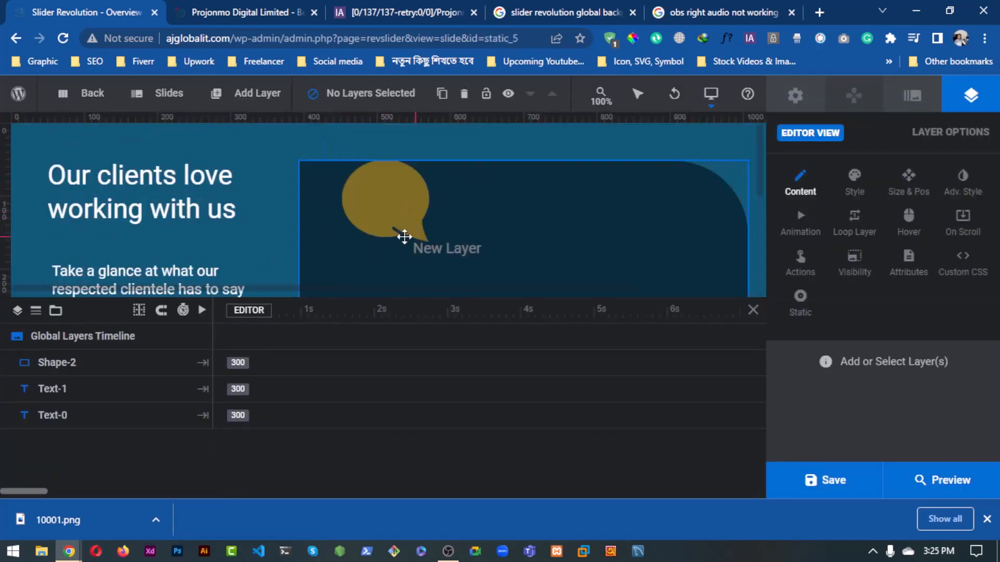
pyautogui.click(388, 205)
# Add a second blank slide to the slider and return to the global layers.
pyautogui.moveTo(170, 93)
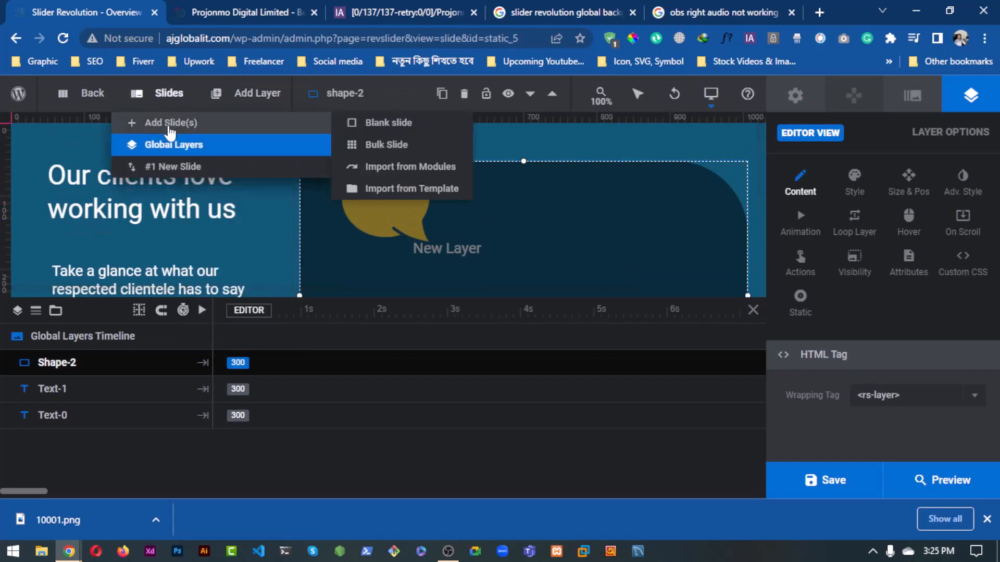
pyautogui.click(165, 119)
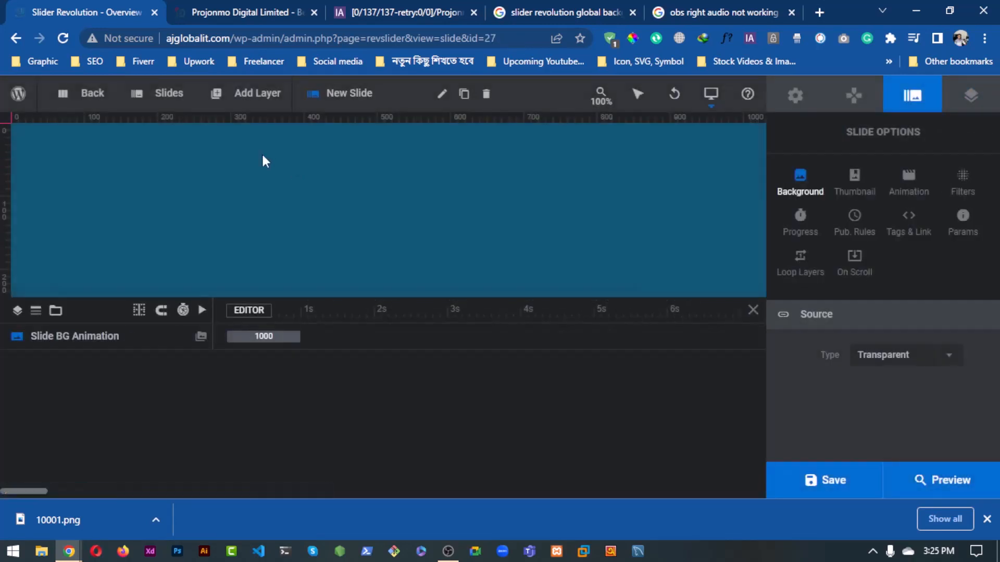
pyautogui.click(173, 146)
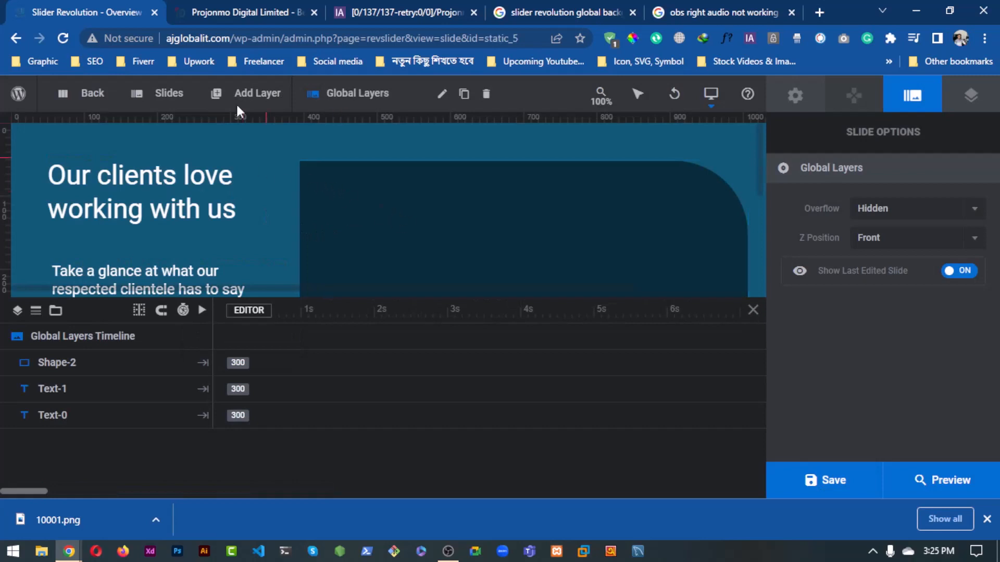
# Move slide #1's speech bubble over the card's upper-left corner, comparing it with the global layers and the reference page.
pyautogui.click(160, 175)
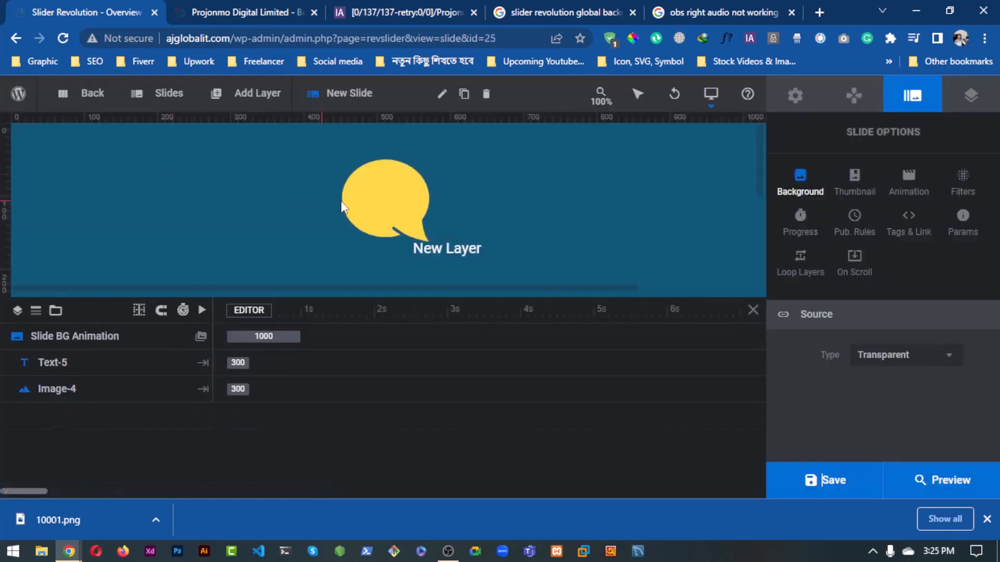
pyautogui.click(304, 179)
pyautogui.moveTo(169, 93)
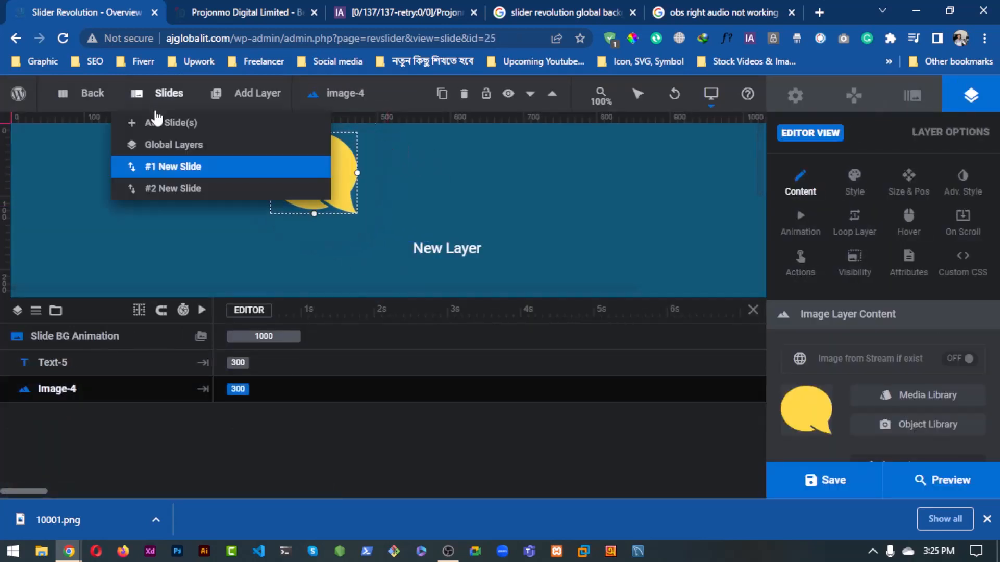
pyautogui.click(161, 140)
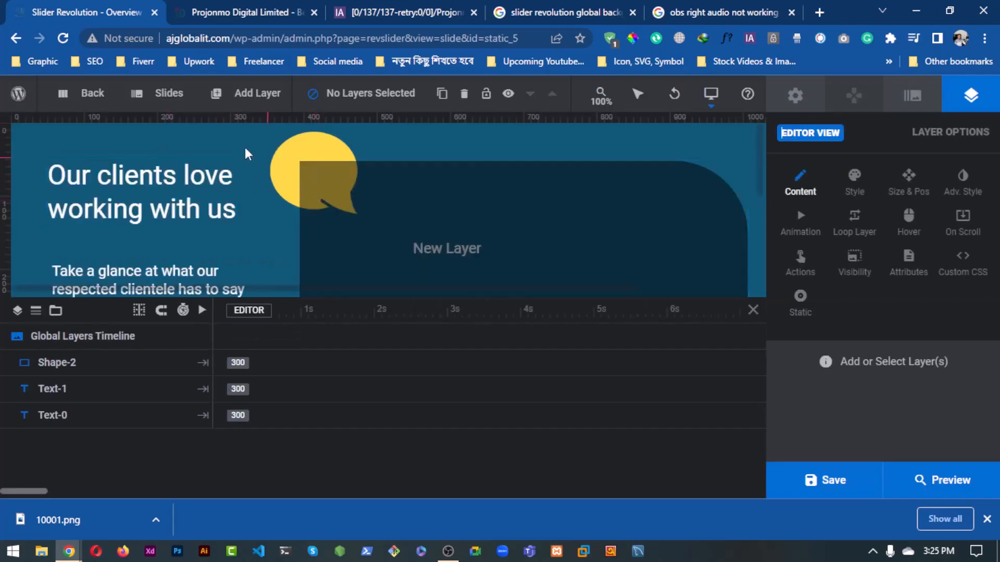
pyautogui.click(228, 10)
pyautogui.click(130, 11)
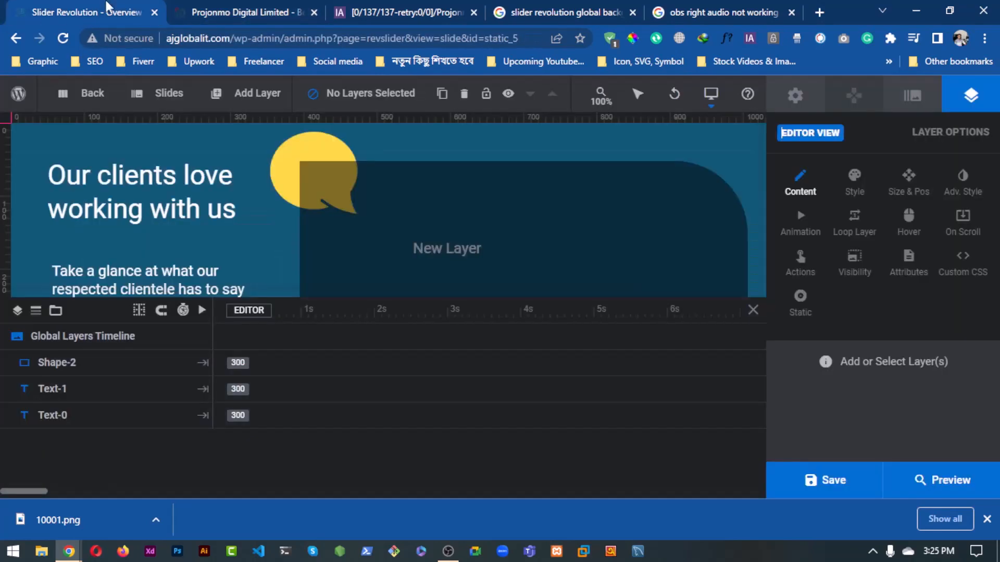
# Reposition slide #1's text layer below and to the right of the speech bubble, matching the reference testimonial's placement.
pyautogui.moveTo(172, 96)
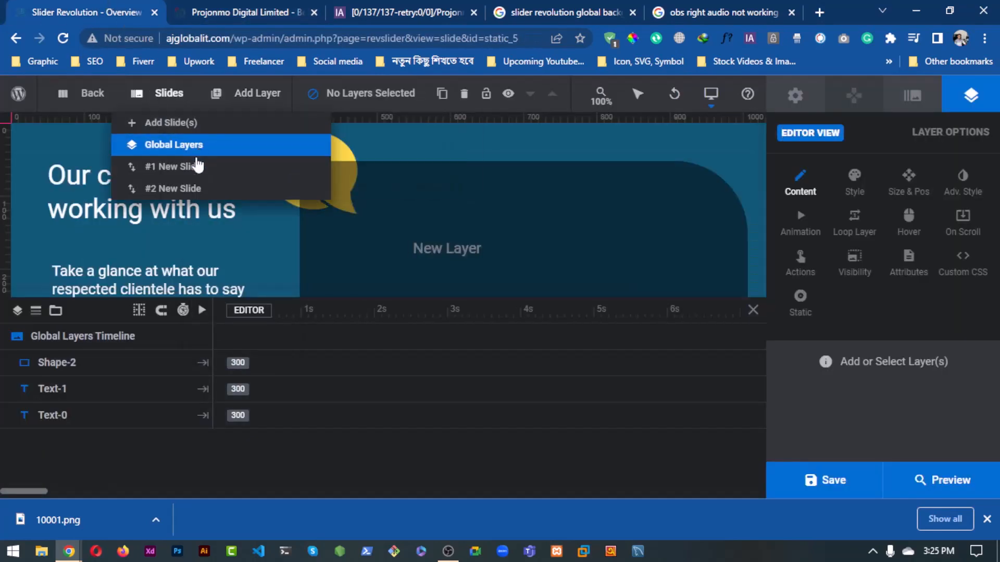
pyautogui.click(193, 166)
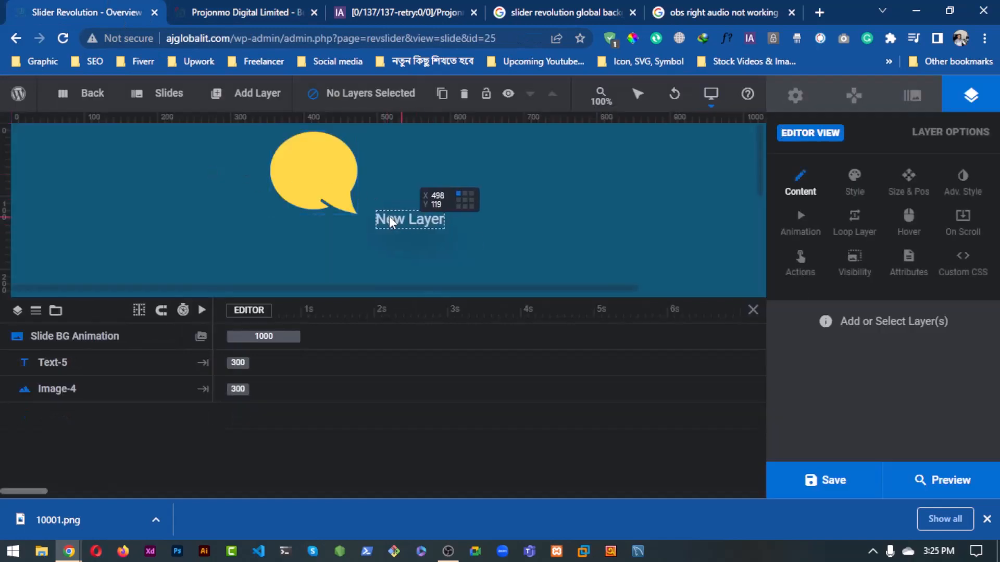
pyautogui.click(245, 12)
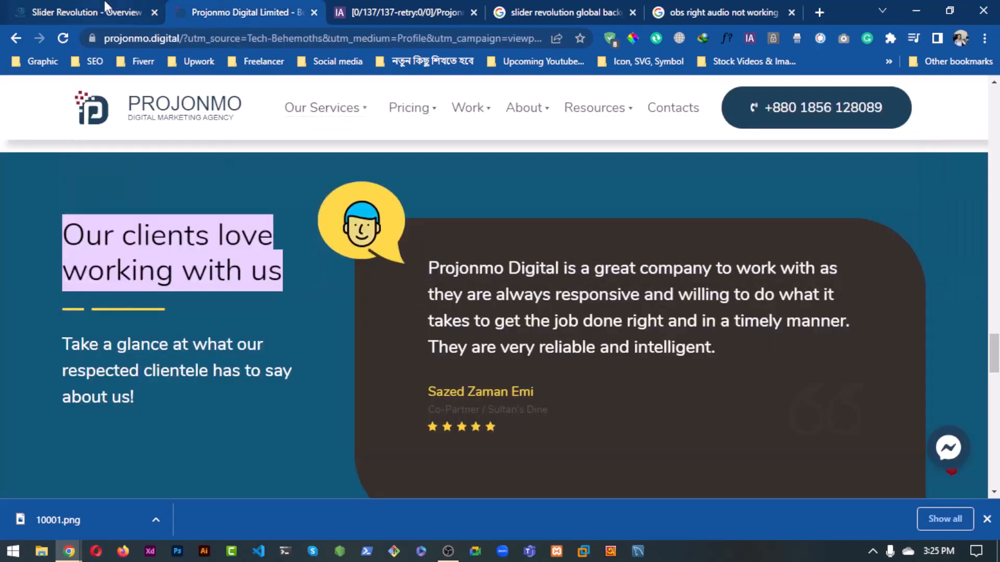
pyautogui.click(91, 11)
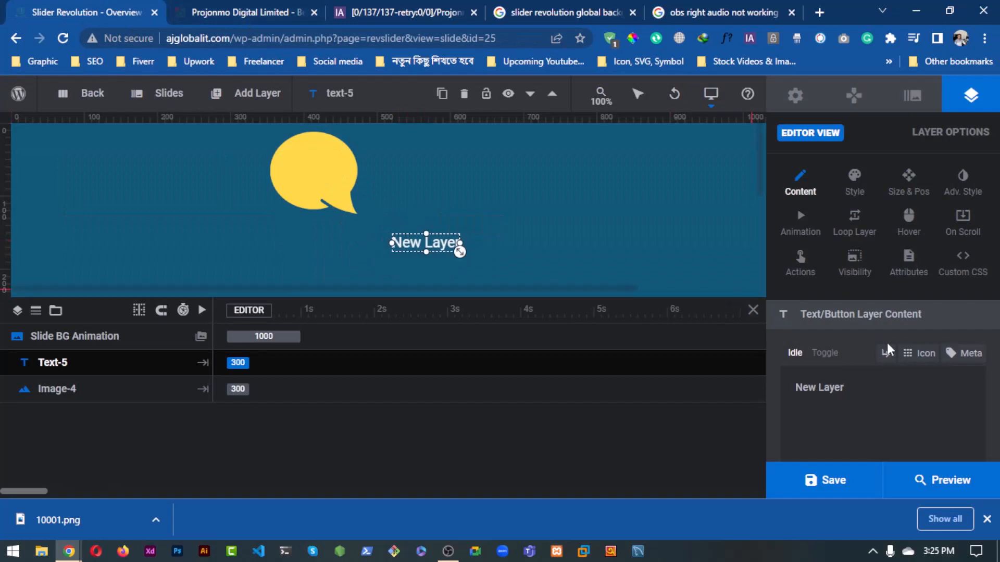
# Replace the placeholder text in slide #1's text layer with the copied testimonial beginning "These guys are incredible.".
pyautogui.scroll(-2, 697, 260)
pyautogui.tripleClick(875, 393)
pyautogui.press('super+v')
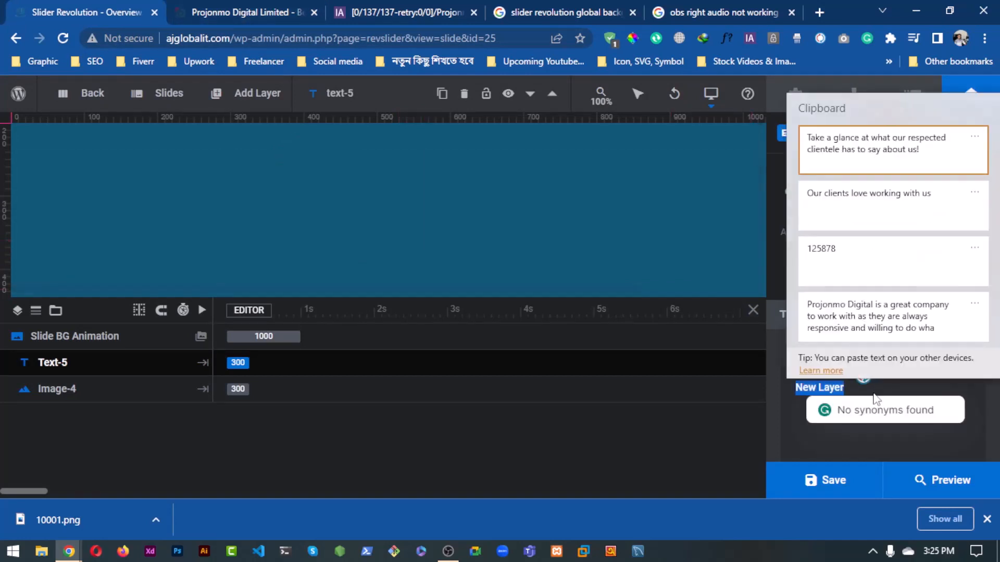
pyautogui.scroll(-3, 869, 245)
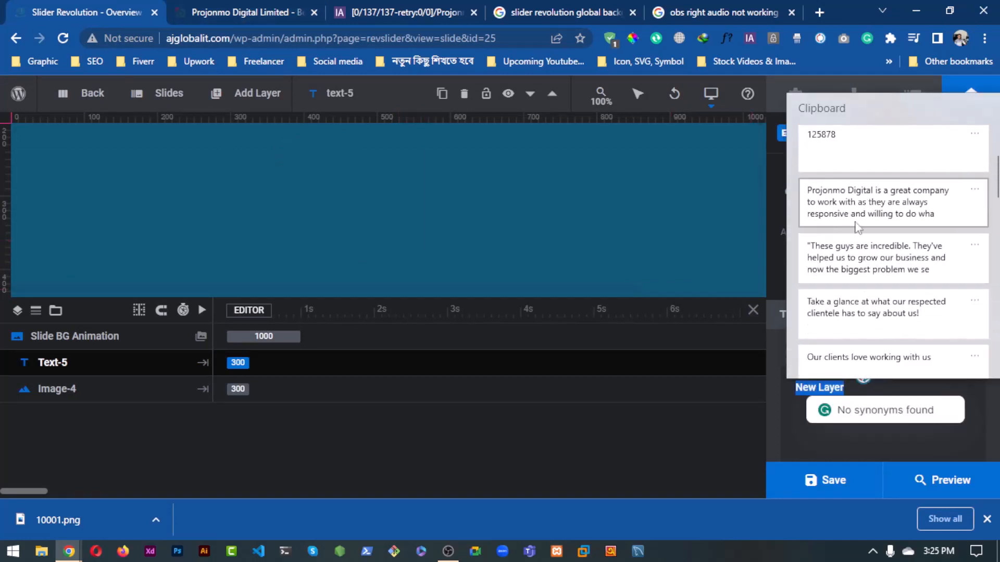
pyautogui.click(867, 258)
pyautogui.scroll(-2, 537, 211)
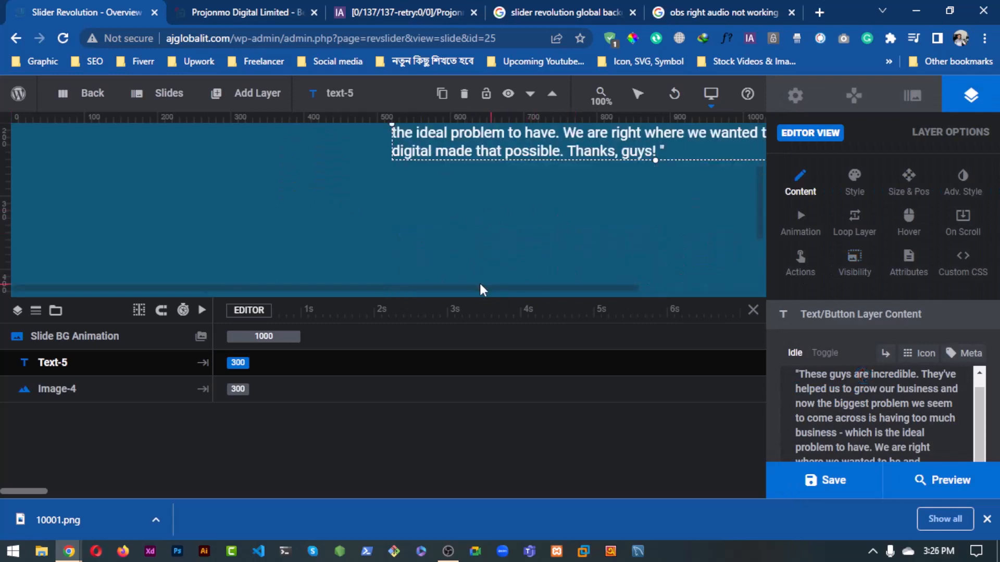
# Narrow the testimonial text layer to about 549 px wide.
pyautogui.hscroll(3, 477, 290)
pyautogui.moveTo(606, 130)
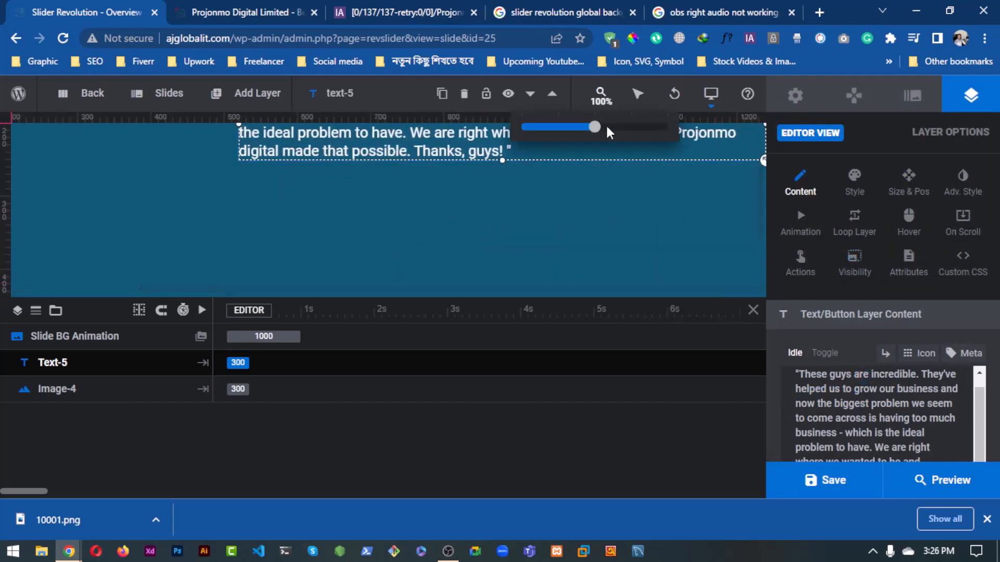
pyautogui.click(551, 126)
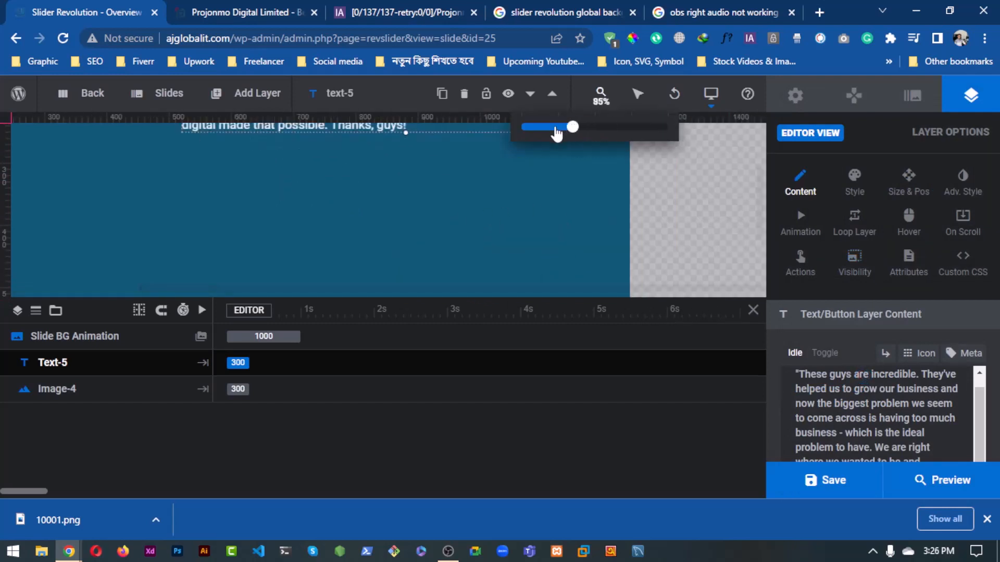
pyautogui.scroll(2, 457, 201)
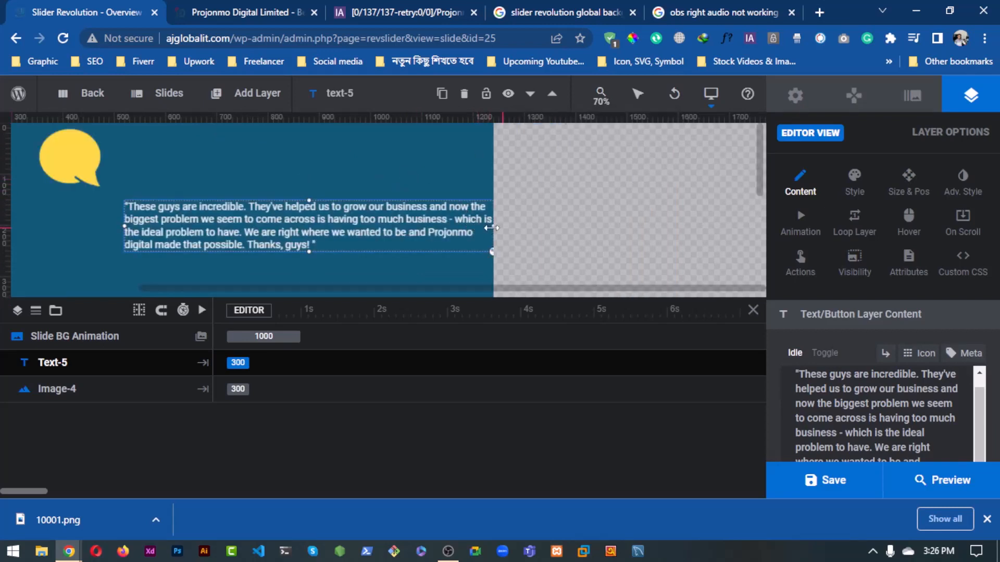
pyautogui.moveTo(491, 227); pyautogui.dragTo(405, 228)
pyautogui.hscroll(-3, 411, 208)
pyautogui.scroll(-1, 458, 213)
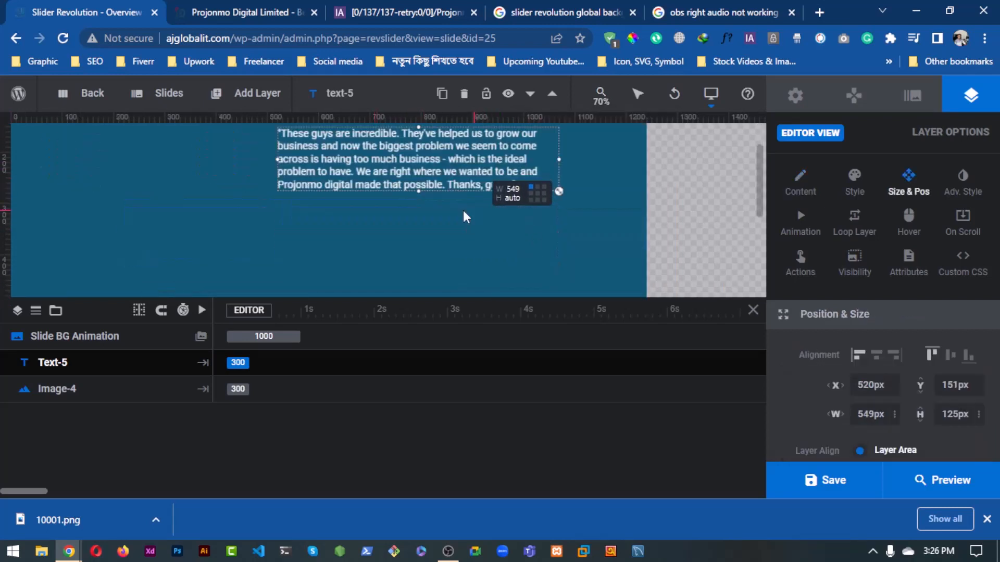
# Move slide #1's testimonial text layer left to about X 444, Y 149 so it fits inside the global card.
pyautogui.moveTo(161, 93)
pyautogui.click(172, 143)
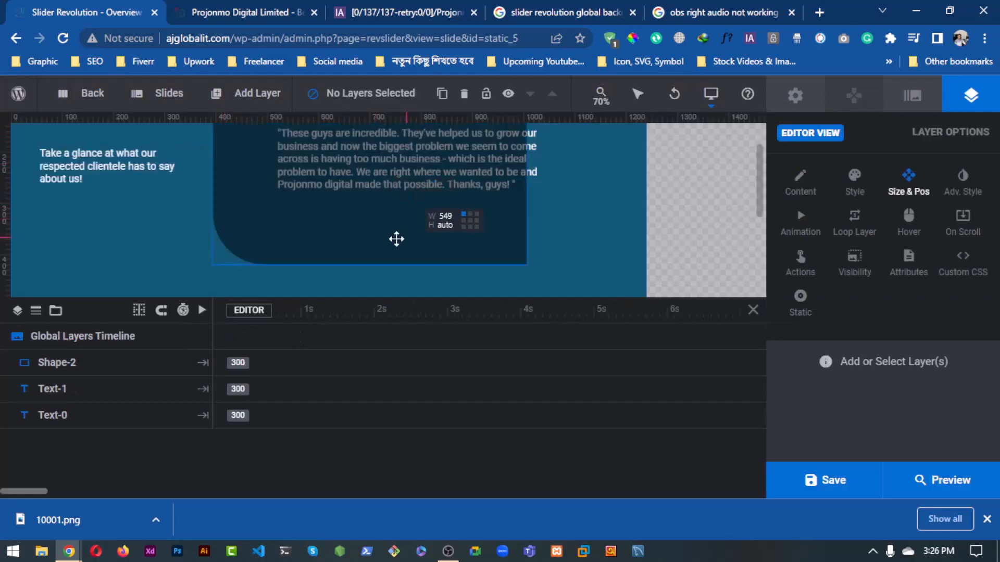
pyautogui.scroll(1, 390, 228)
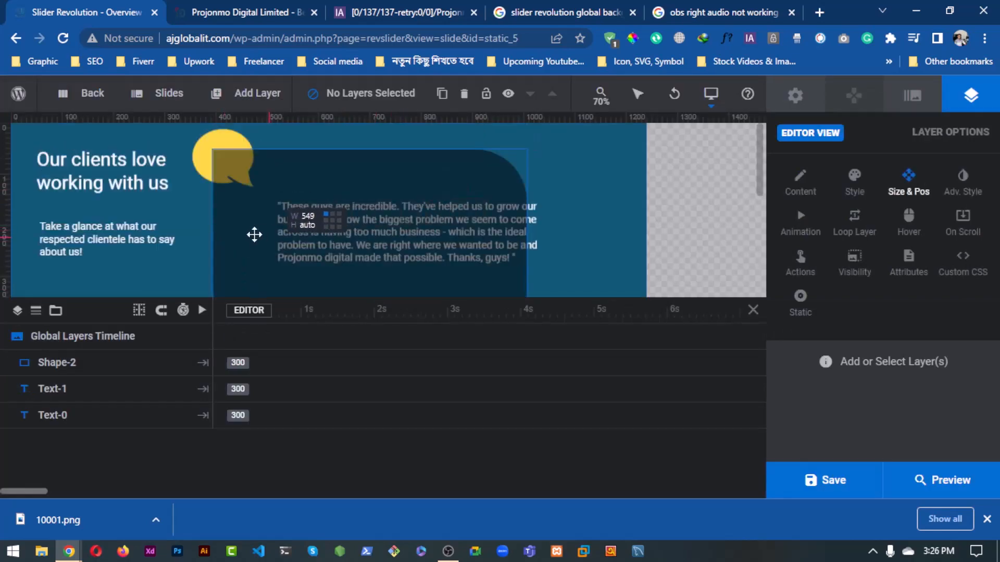
pyautogui.moveTo(166, 93)
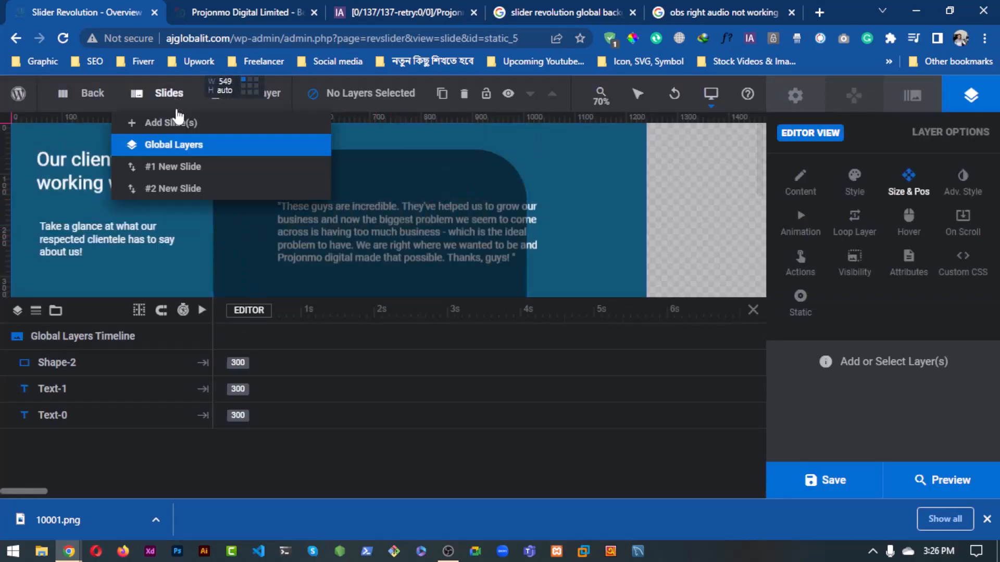
pyautogui.click(171, 179)
pyautogui.click(340, 229)
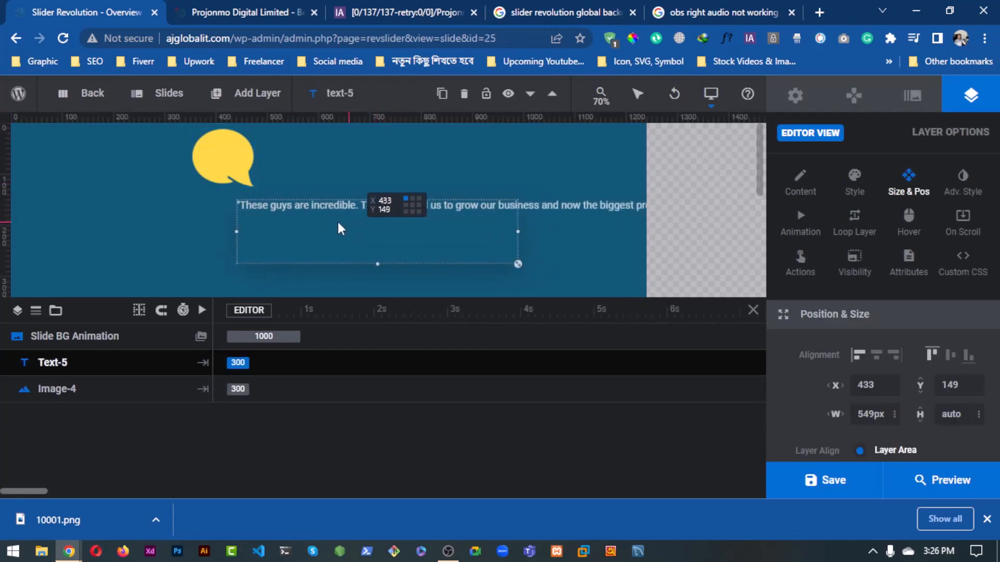
# Check the testimonial text's placement against the card in the global layers and return to slide #1.
pyautogui.moveTo(166, 92)
pyautogui.click(147, 148)
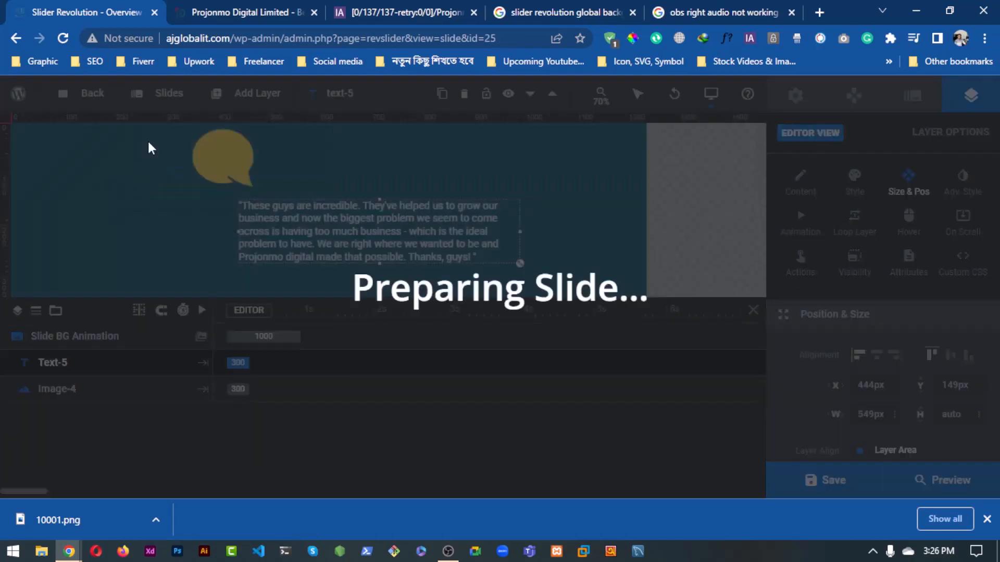
pyautogui.scroll(-1, 310, 225)
pyautogui.scroll(1, 304, 232)
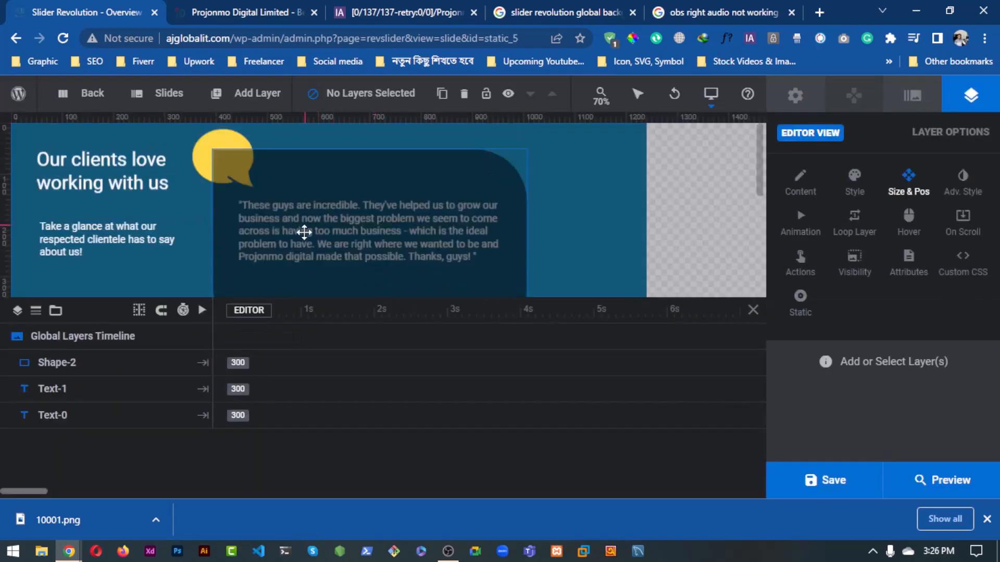
pyautogui.scroll(-3, 324, 194)
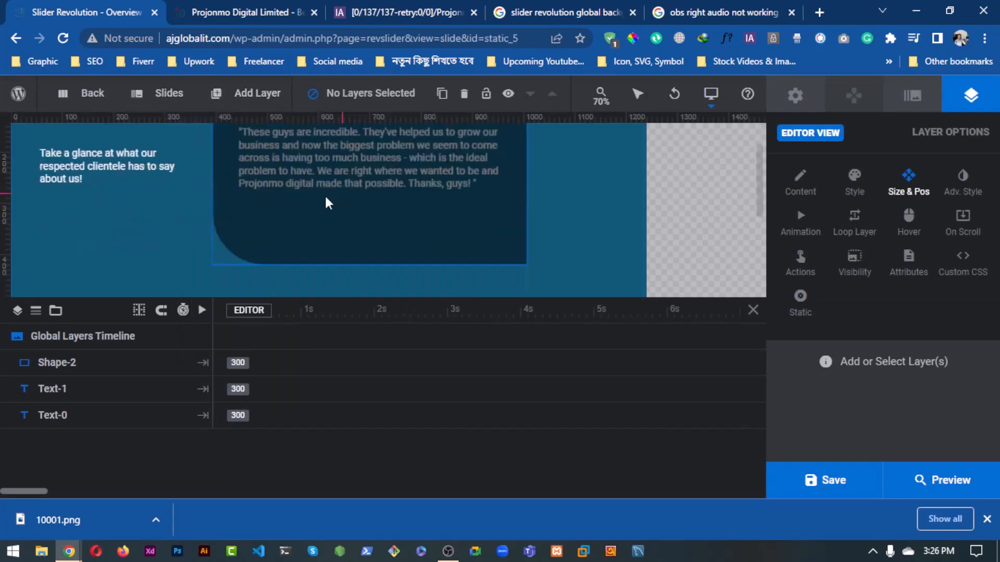
pyautogui.scroll(2, 270, 134)
pyautogui.moveTo(177, 99)
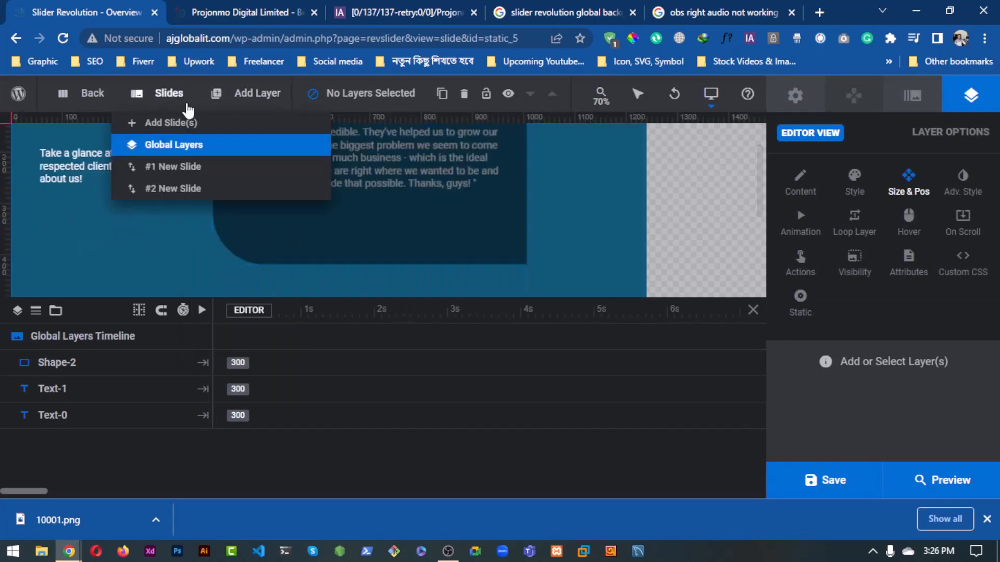
pyautogui.click(161, 168)
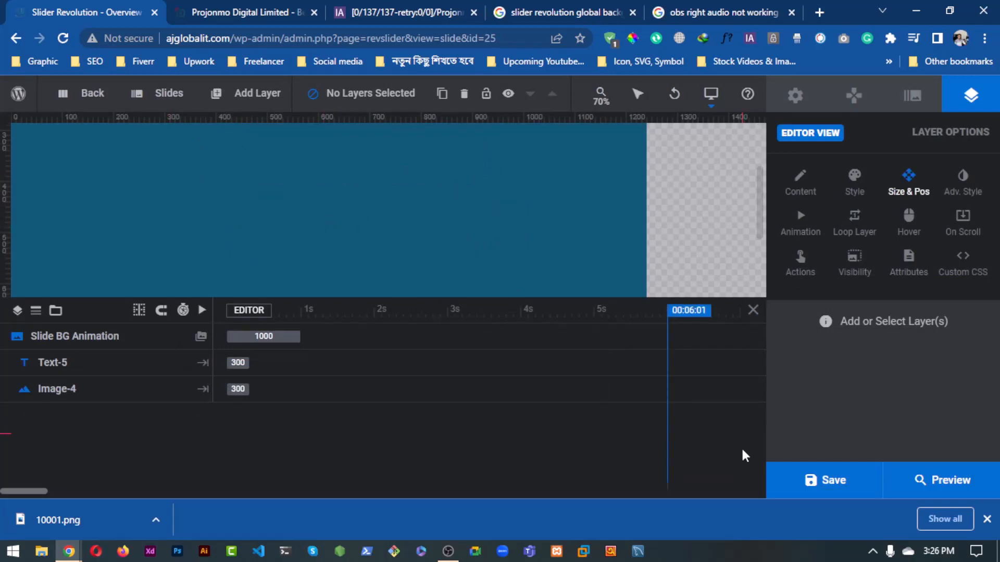
pyautogui.click(769, 470)
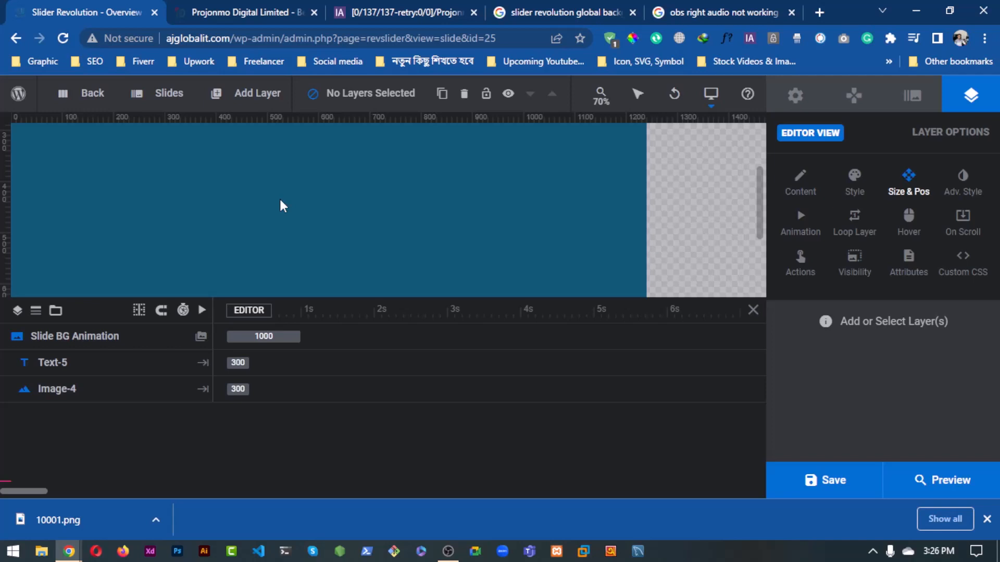
pyautogui.scroll(3, 281, 206)
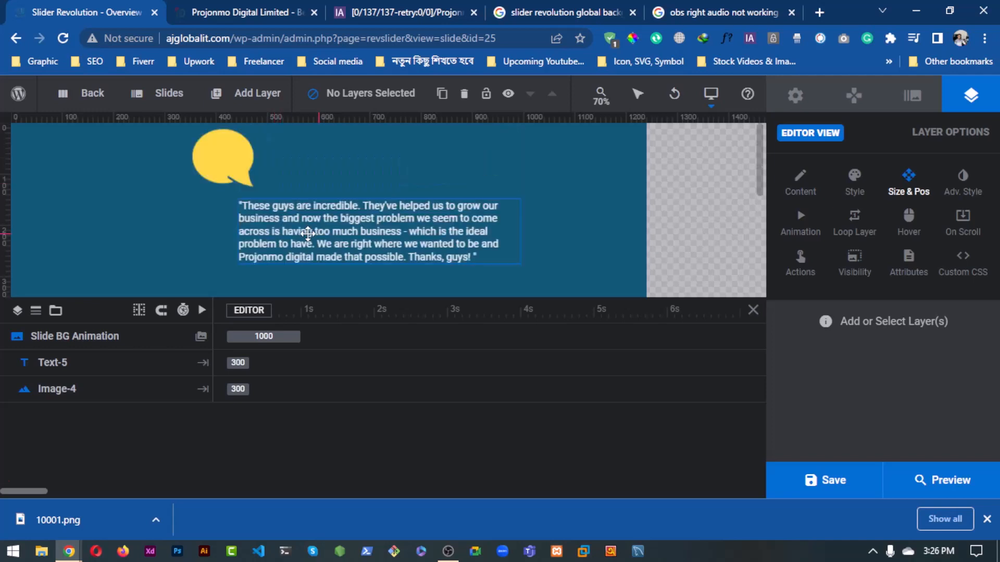
# Compare slide #1 with the reference testimonial, add an Icon / SVG layer and search the font icons for "star".
pyautogui.hotkey('ctrl', 'Tab')
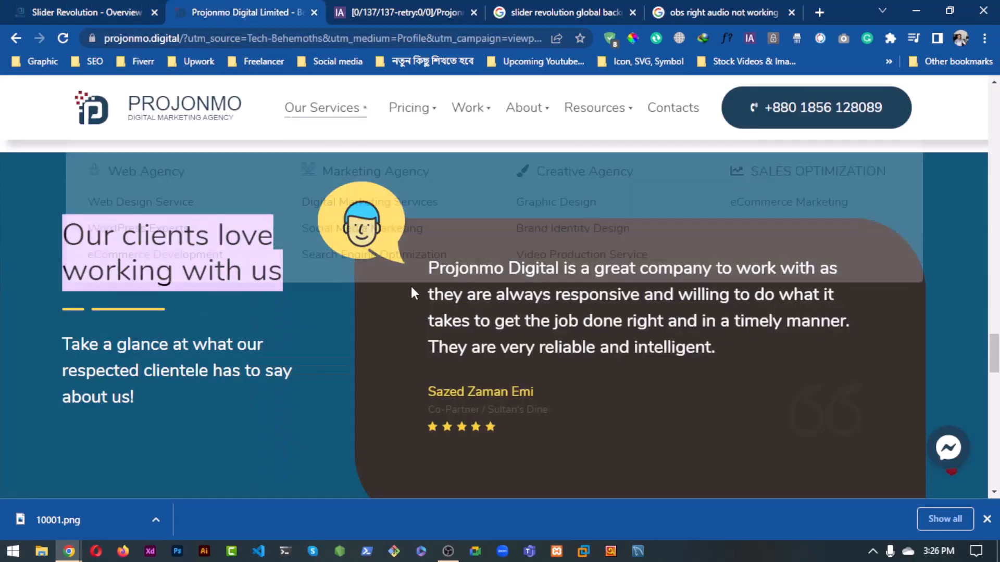
pyautogui.click(126, 5)
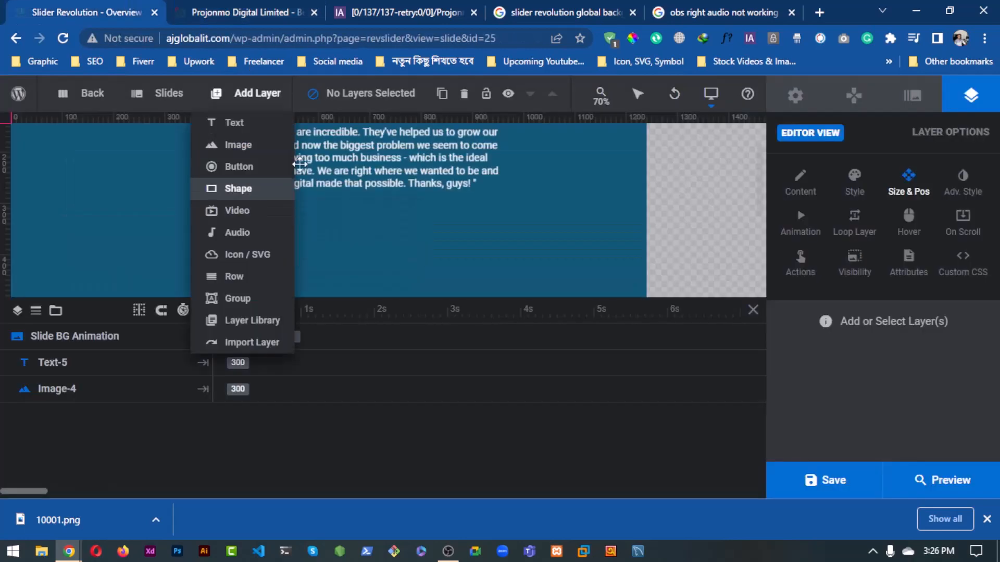
pyautogui.hotkey('ctrl', 'Tab')
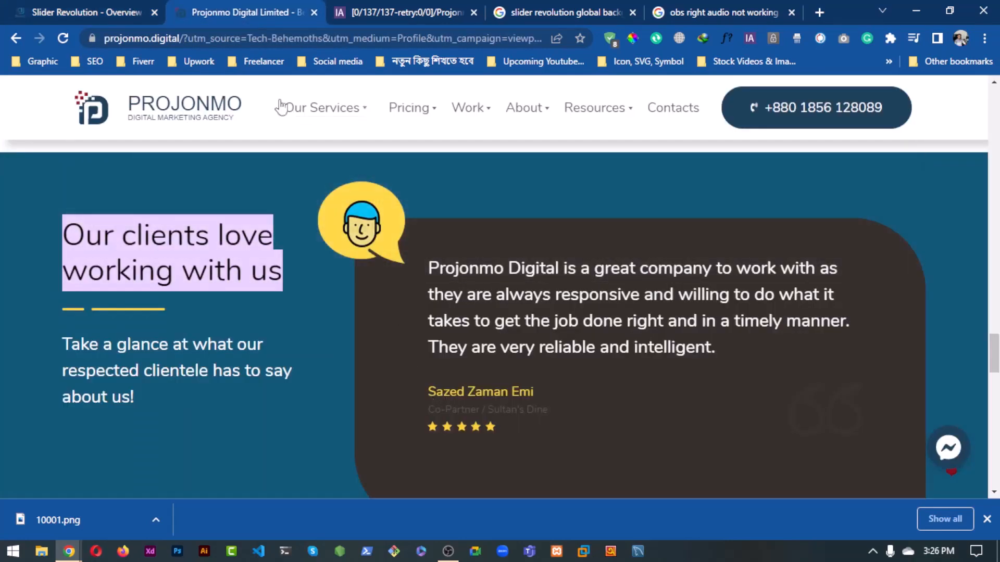
pyautogui.hotkey('ctrl', 'shift', 'Tab')
pyautogui.click(250, 92)
pyautogui.moveTo(261, 217)
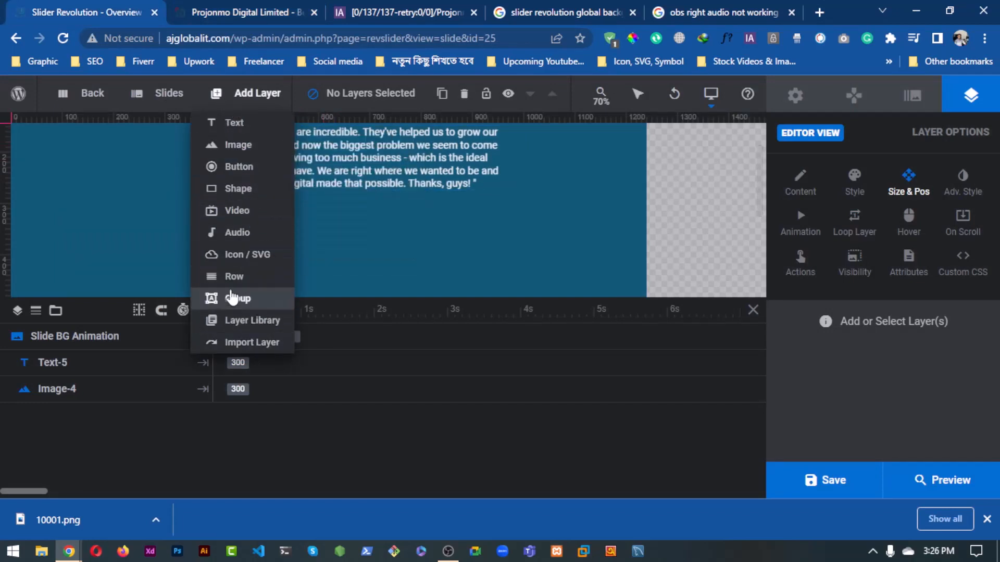
pyautogui.moveTo(247, 150)
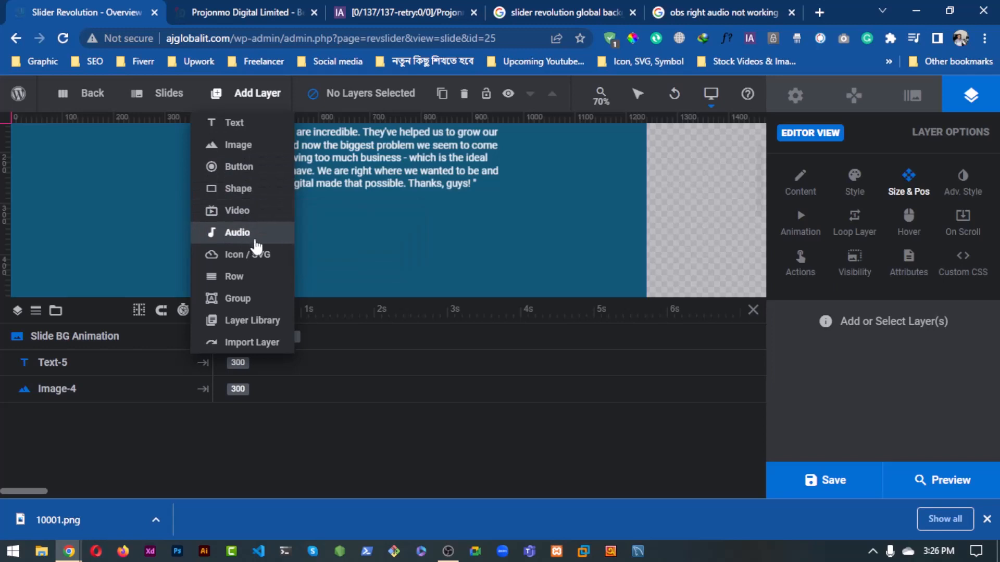
pyautogui.click(247, 255)
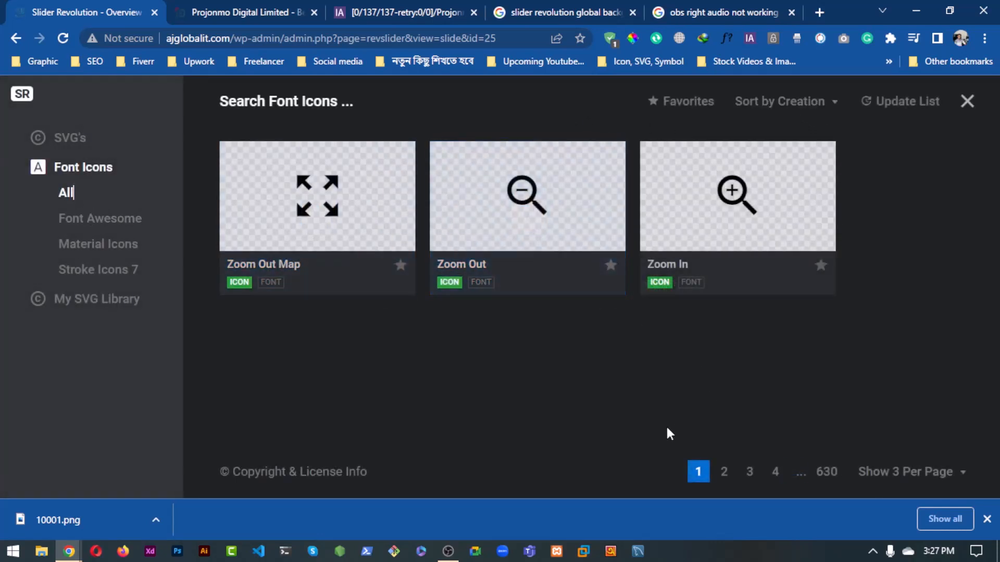
pyautogui.click(263, 112)
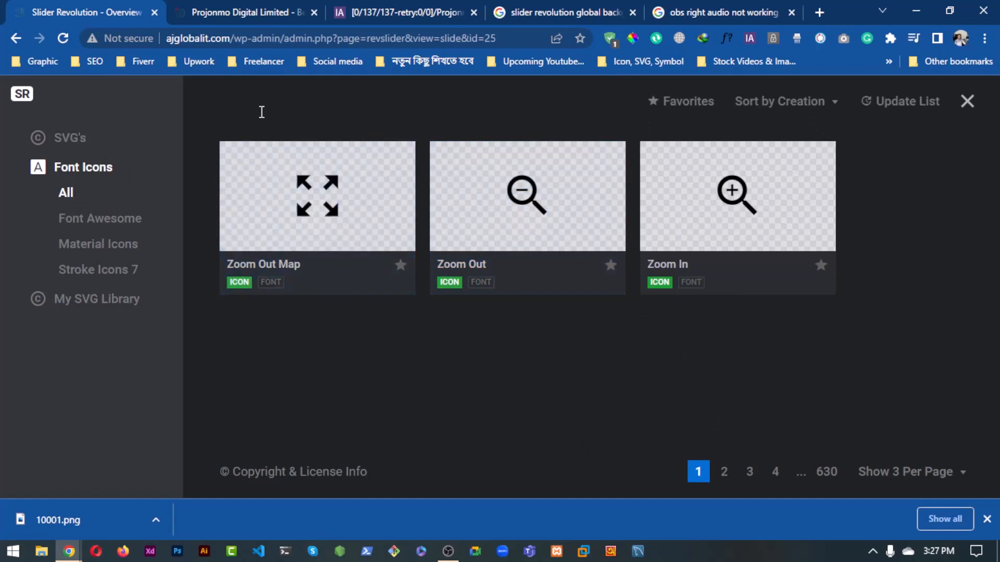
pyautogui.write('start')
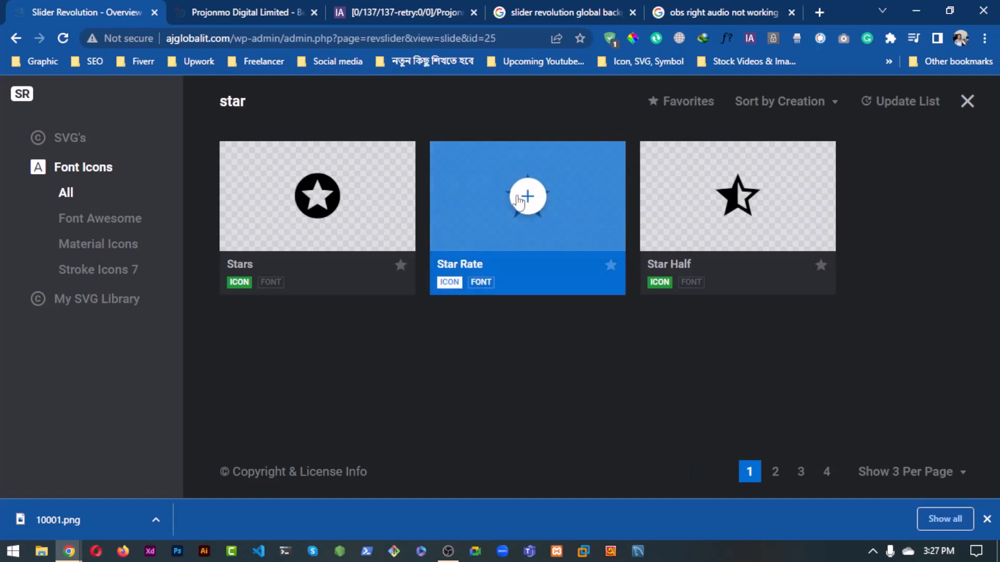
# Try to insert the Star Rate icon from the font icons, and leave the icon library.
pyautogui.click(518, 199)
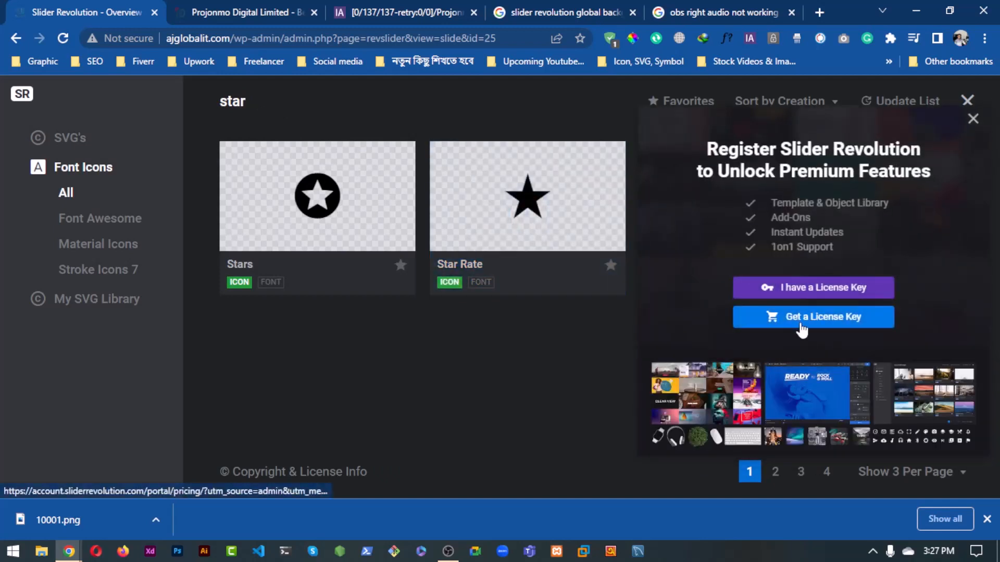
pyautogui.click(973, 119)
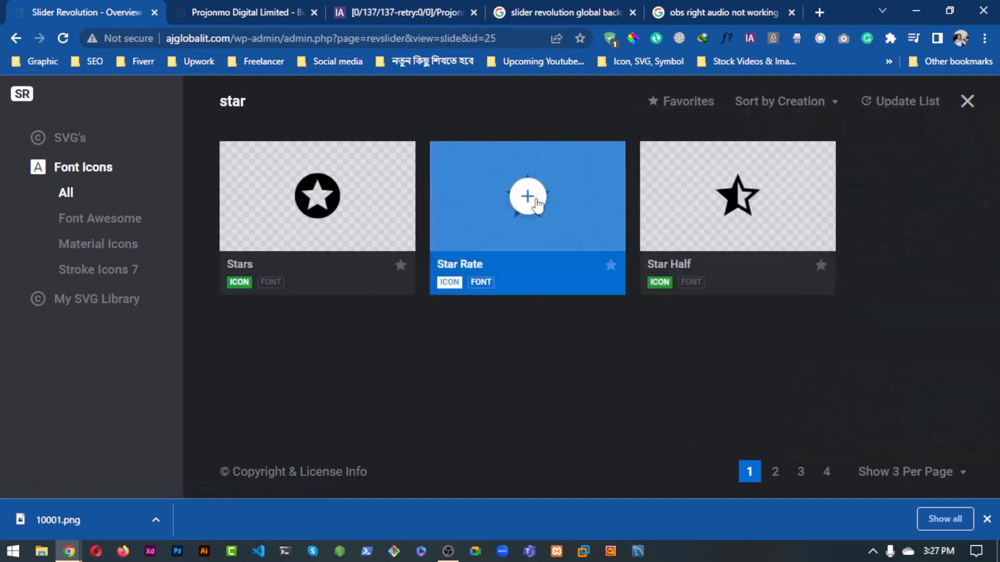
pyautogui.click(535, 199)
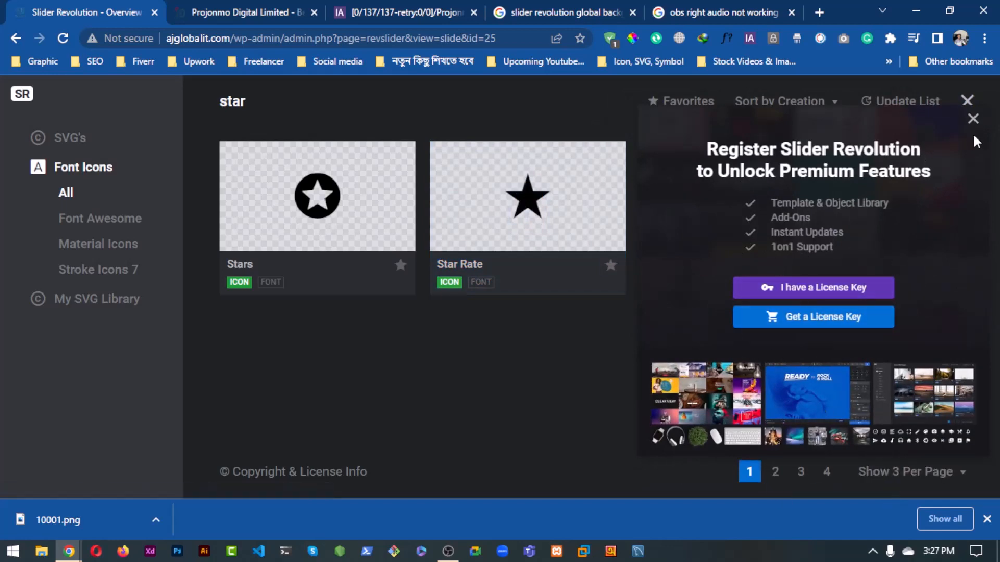
pyautogui.click(973, 119)
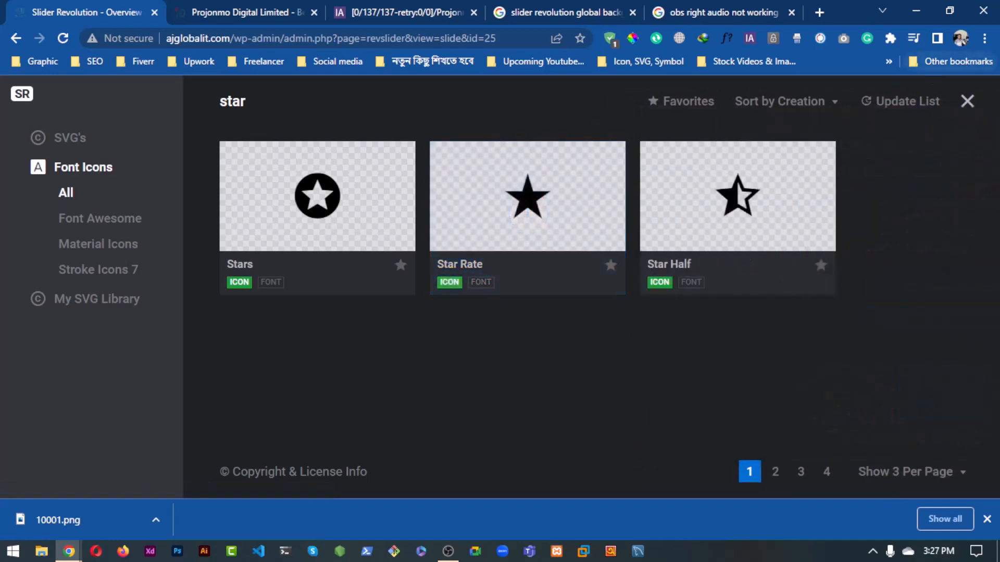
pyautogui.click(967, 102)
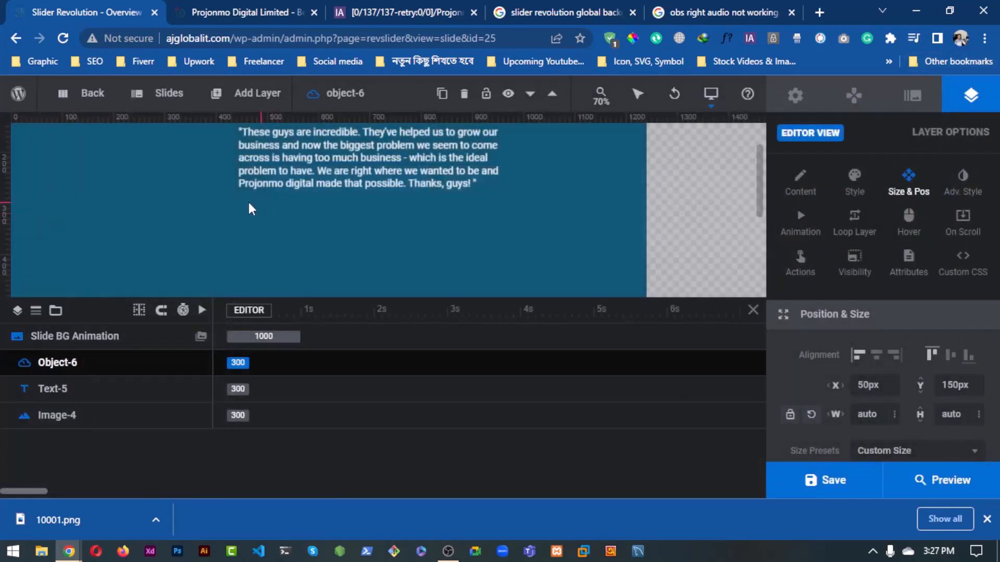
# Review the reference testimonial section once more and duplicate slide #2.
pyautogui.click(223, 7)
pyautogui.scroll(-3, 397, 329)
pyautogui.scroll(3, 465, 366)
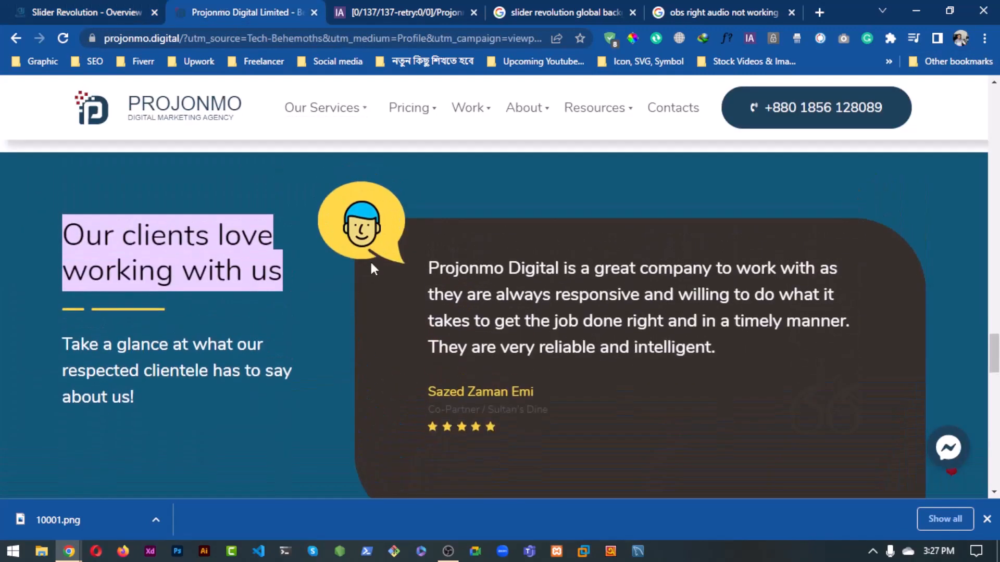
pyautogui.click(97, 19)
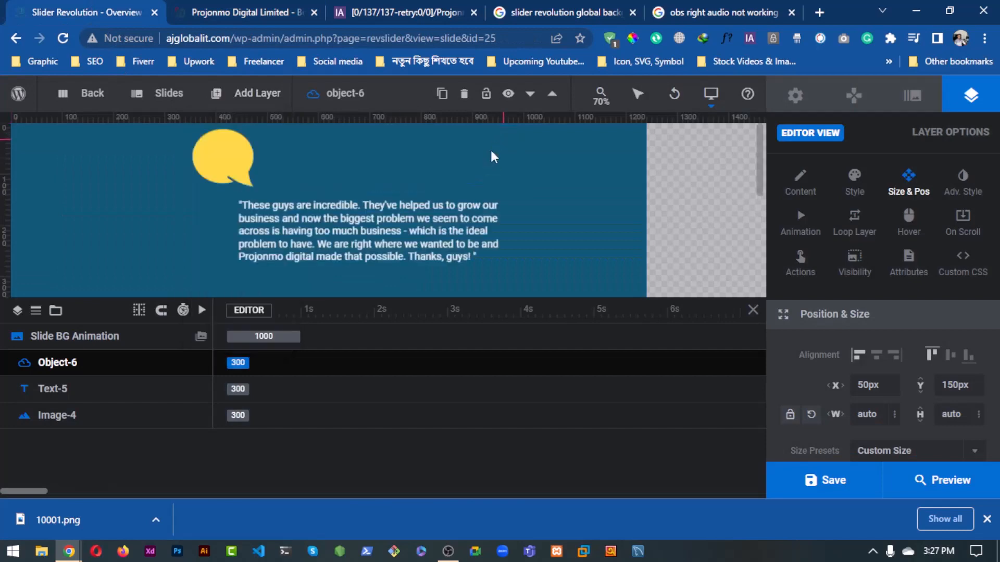
pyautogui.moveTo(162, 94)
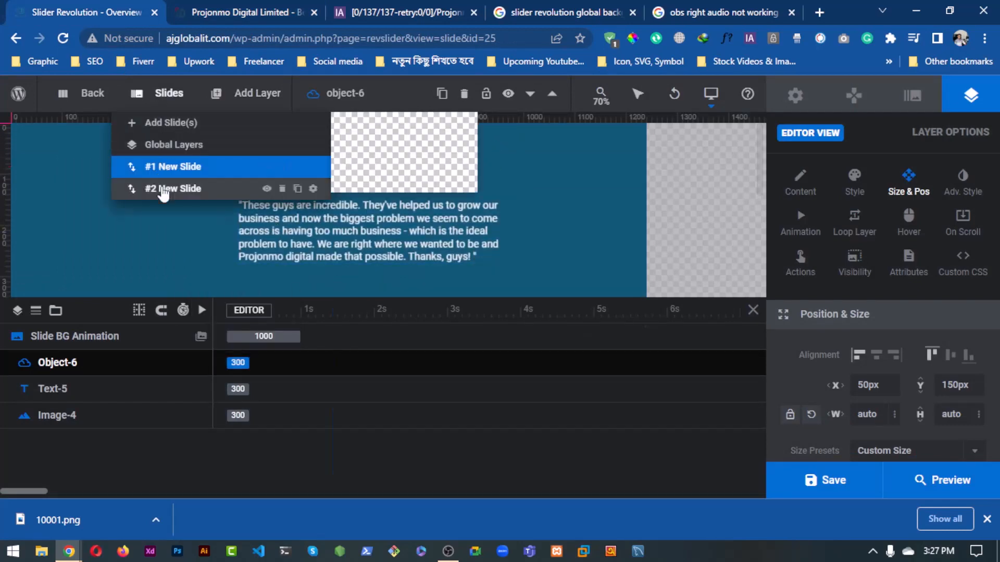
pyautogui.click(298, 190)
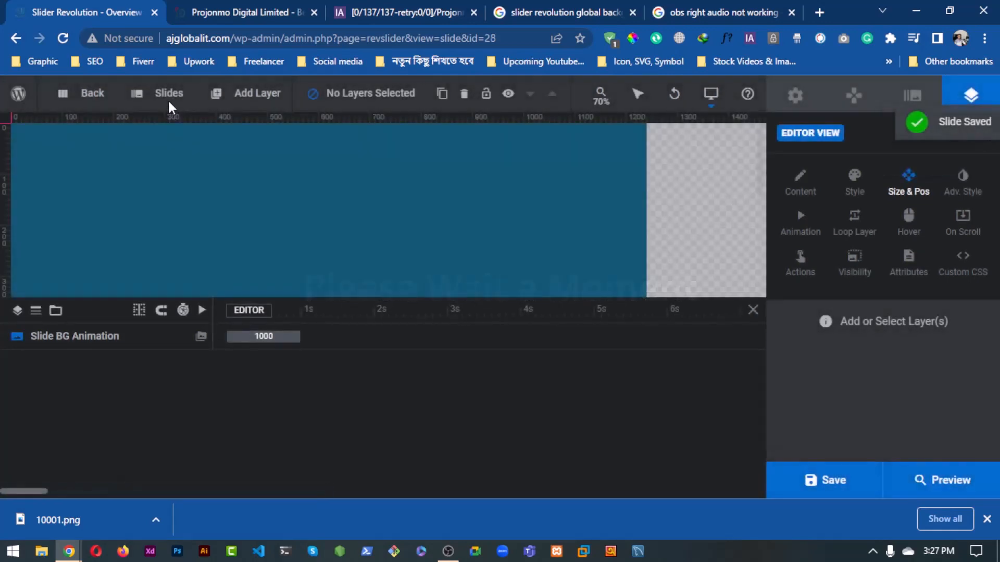
# Delete slides #2 and #3, keeping only slide #1 and the global layers.
pyautogui.moveTo(167, 96)
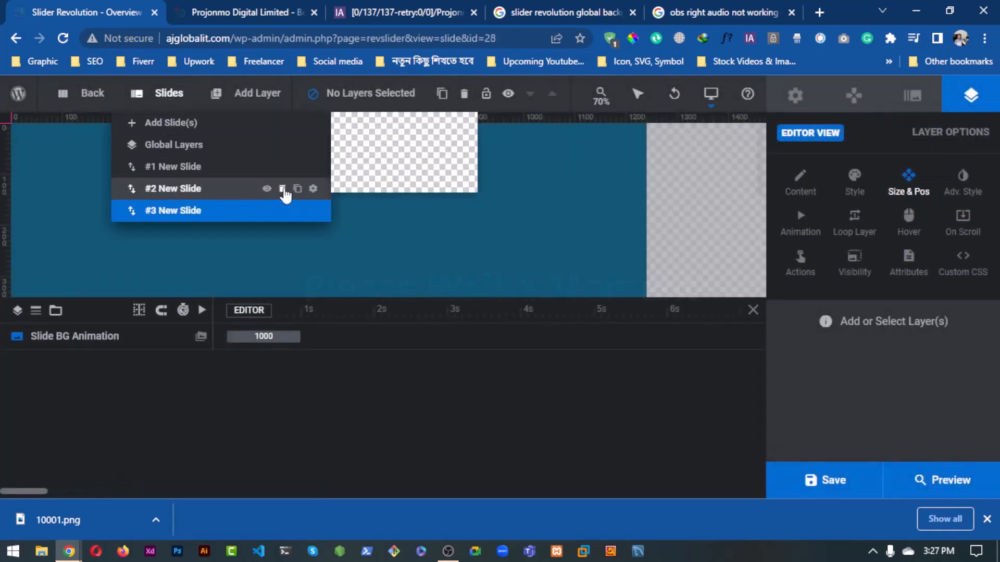
pyautogui.click(281, 189)
pyautogui.click(422, 352)
pyautogui.moveTo(161, 96)
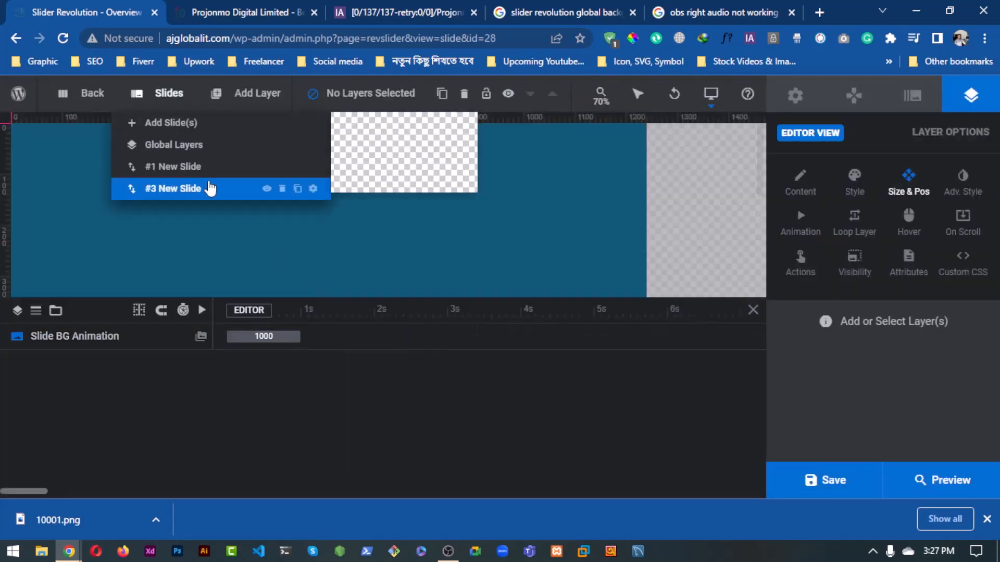
pyautogui.click(282, 188)
pyautogui.click(445, 352)
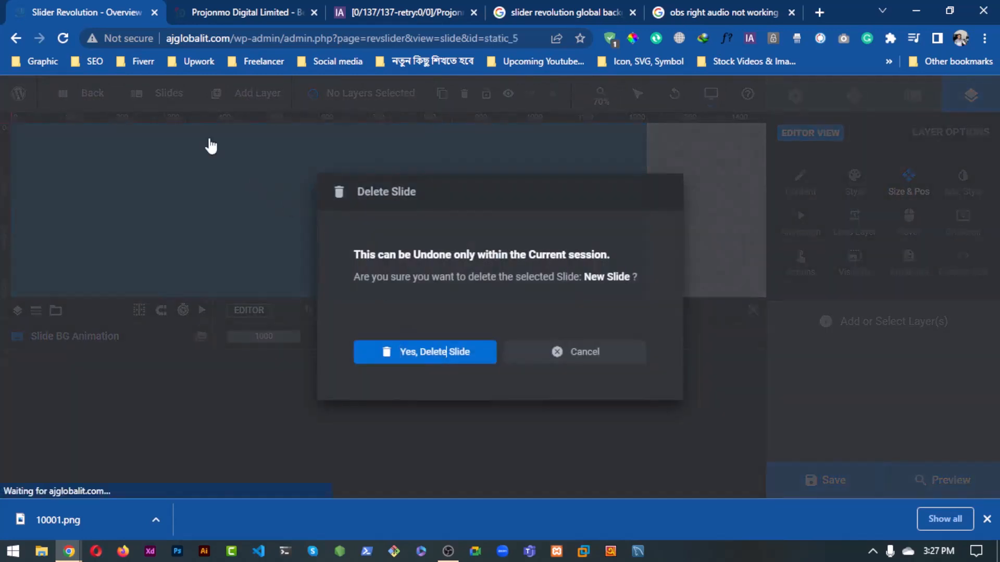
# Open slide #1 and bring up the content of its testimonial quote text layer.
pyautogui.moveTo(171, 99)
pyautogui.click(189, 167)
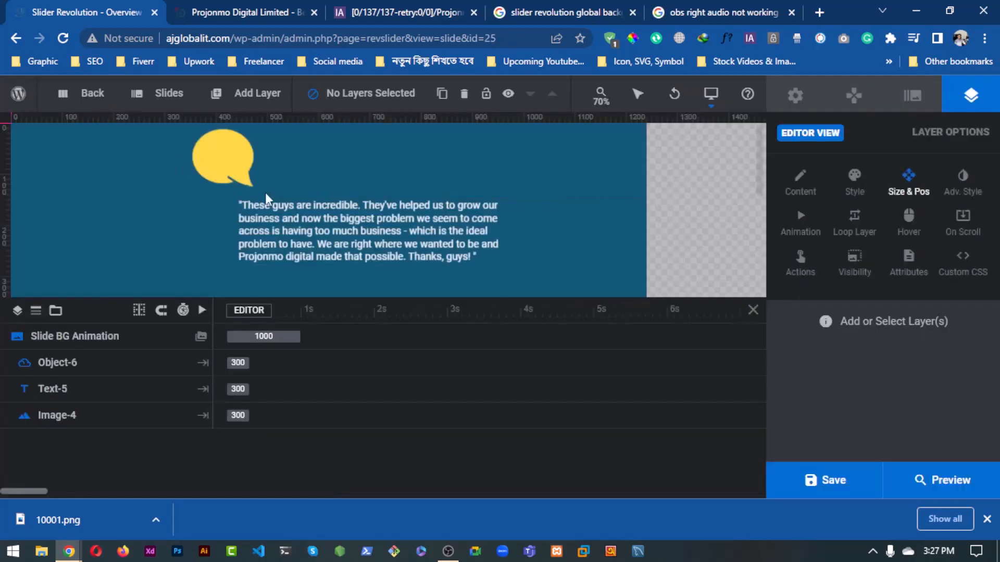
pyautogui.click(353, 221)
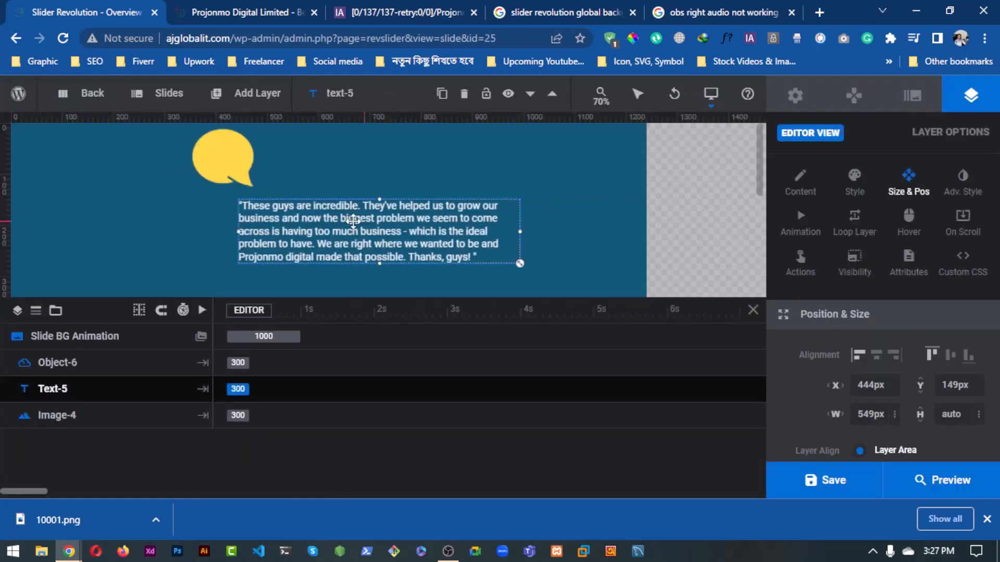
pyautogui.doubleClick(369, 231)
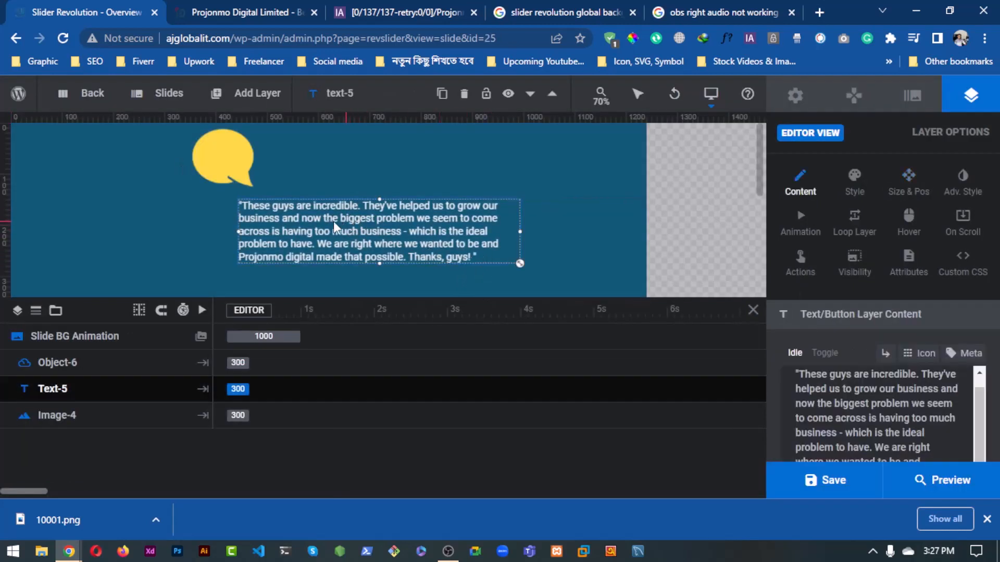
pyautogui.scroll(-1, 301, 210)
pyautogui.rightClick(294, 173)
pyautogui.rightClick(266, 154)
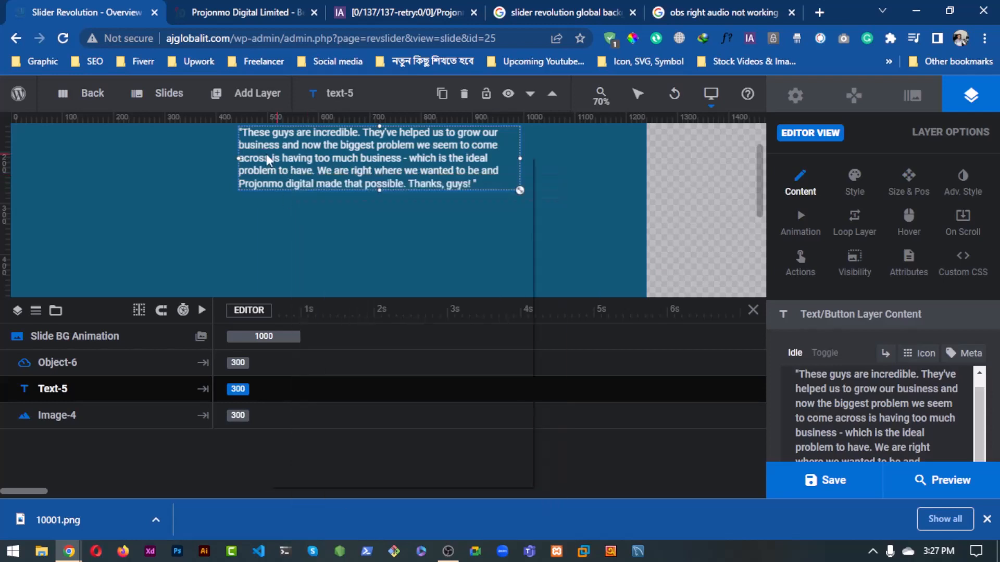
pyautogui.rightClick(287, 140)
pyautogui.click(265, 146)
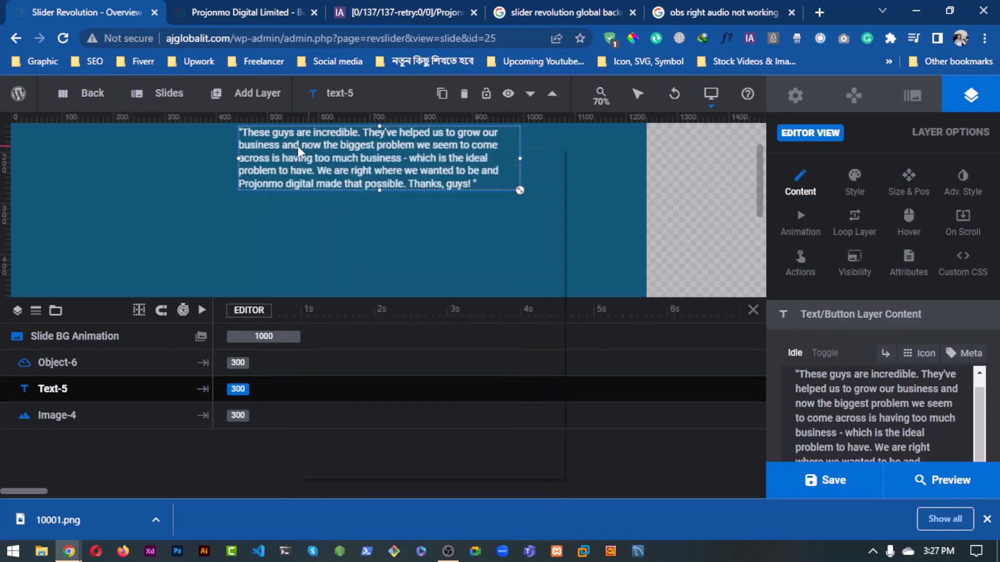
pyautogui.rightClick(296, 145)
pyautogui.click(270, 148)
# Add a text layer reading "Slider 1" just below the testimonial quote on slide #1.
pyautogui.moveTo(257, 95)
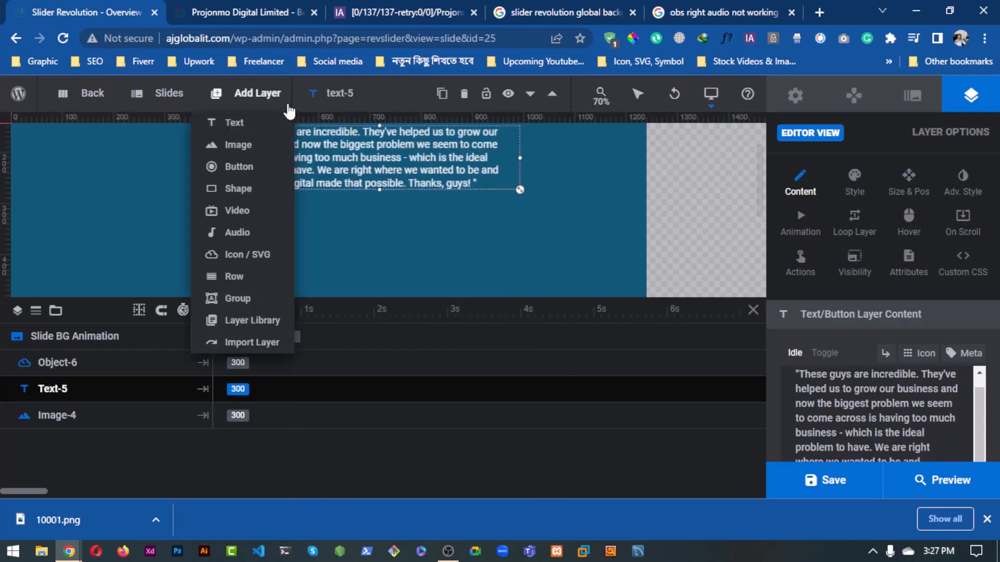
pyautogui.moveTo(236, 134)
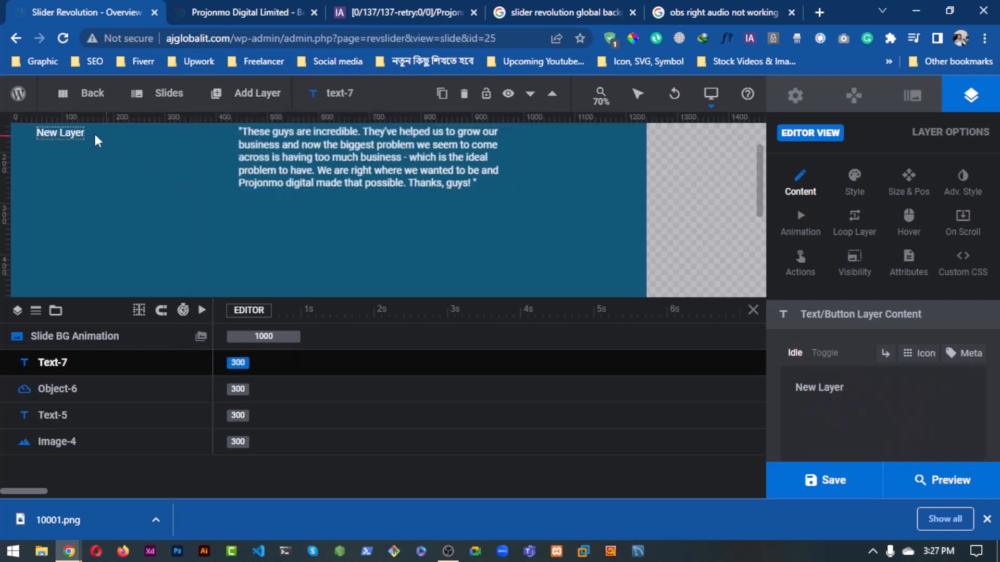
pyautogui.moveTo(63, 133); pyautogui.dragTo(264, 213)
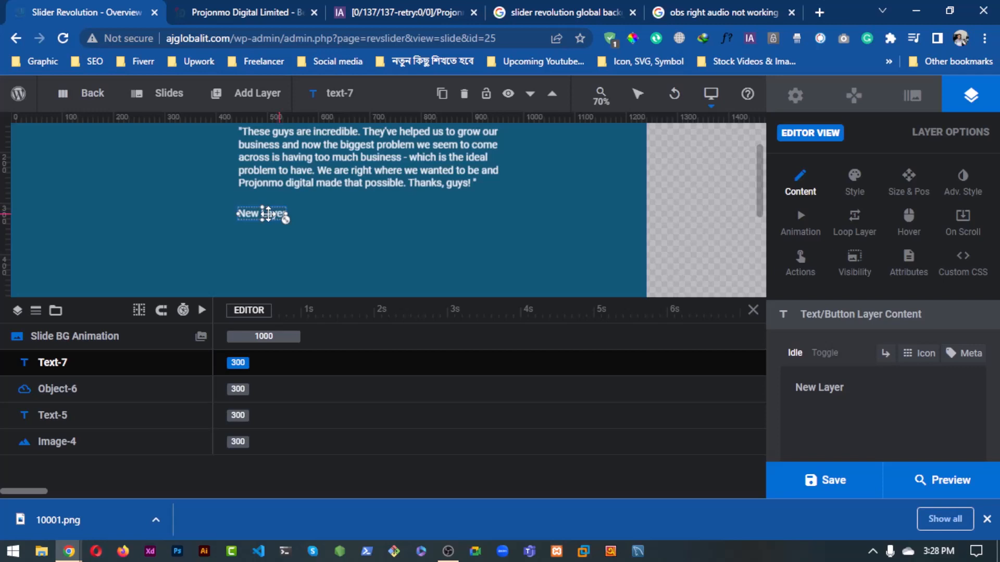
pyautogui.tripleClick(849, 388)
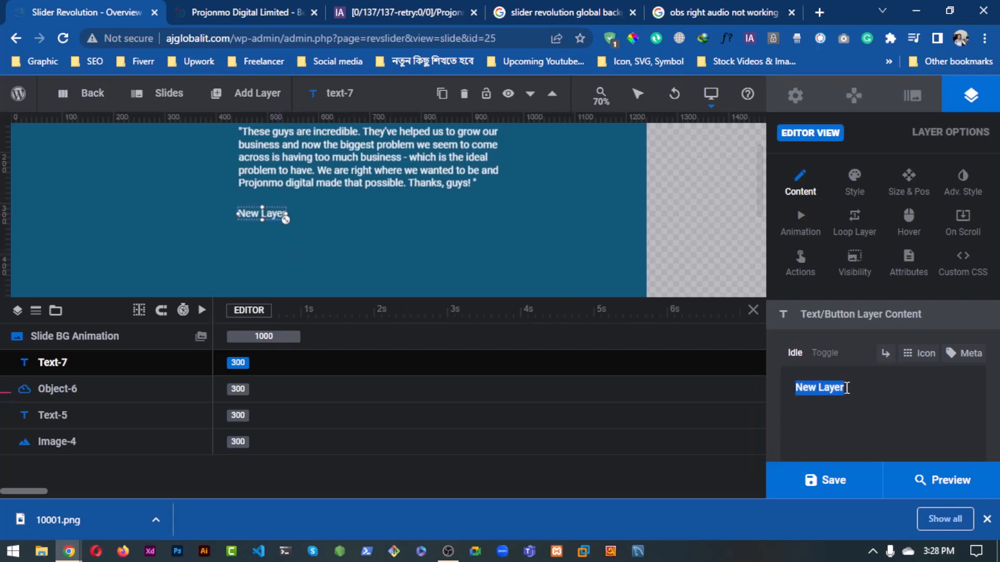
pyautogui.write('Slider 2')
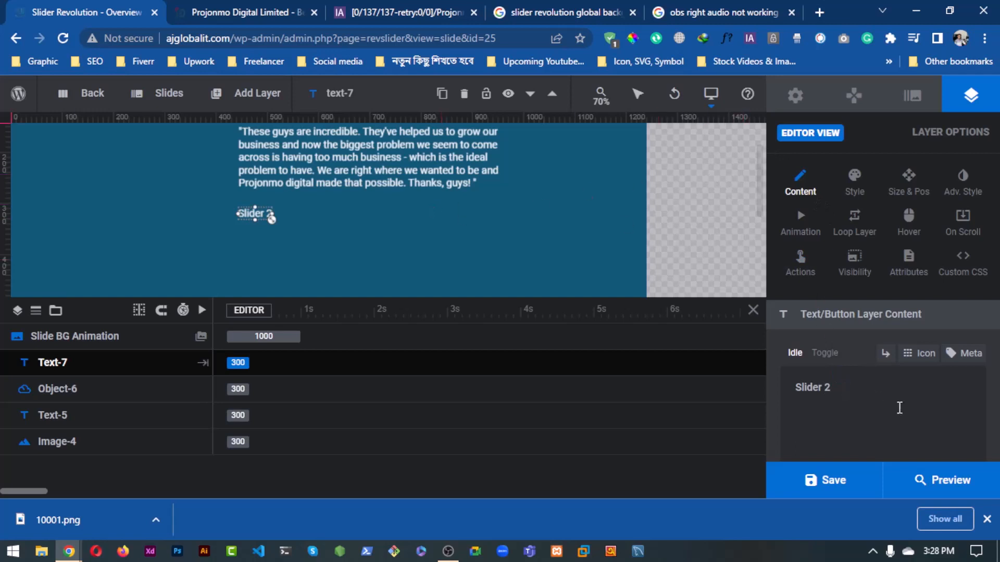
pyautogui.press('BackSpace')
pyautogui.write('1')
# Duplicate slide #1 to create a second testimonial slide.
pyautogui.moveTo(156, 92)
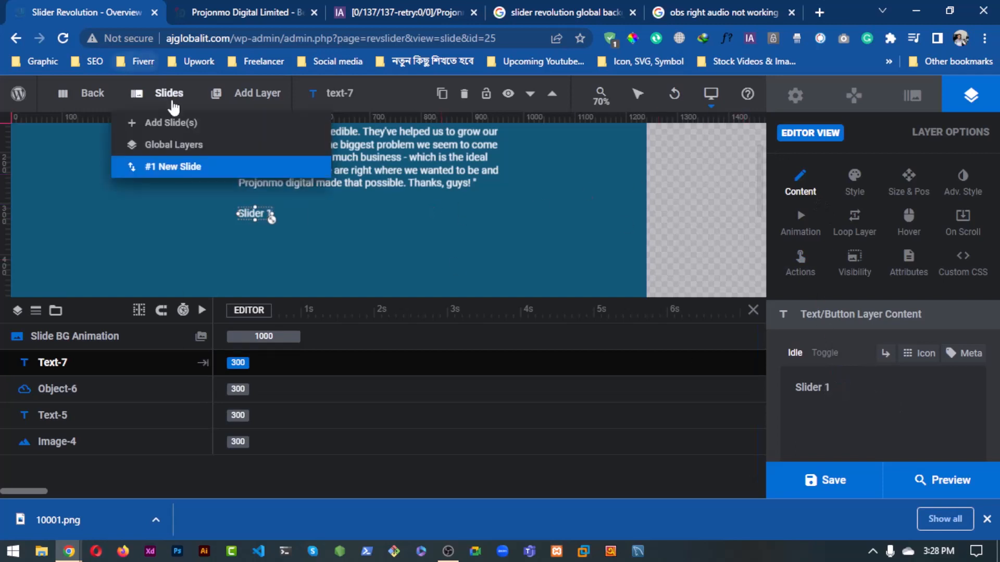
pyautogui.moveTo(223, 173)
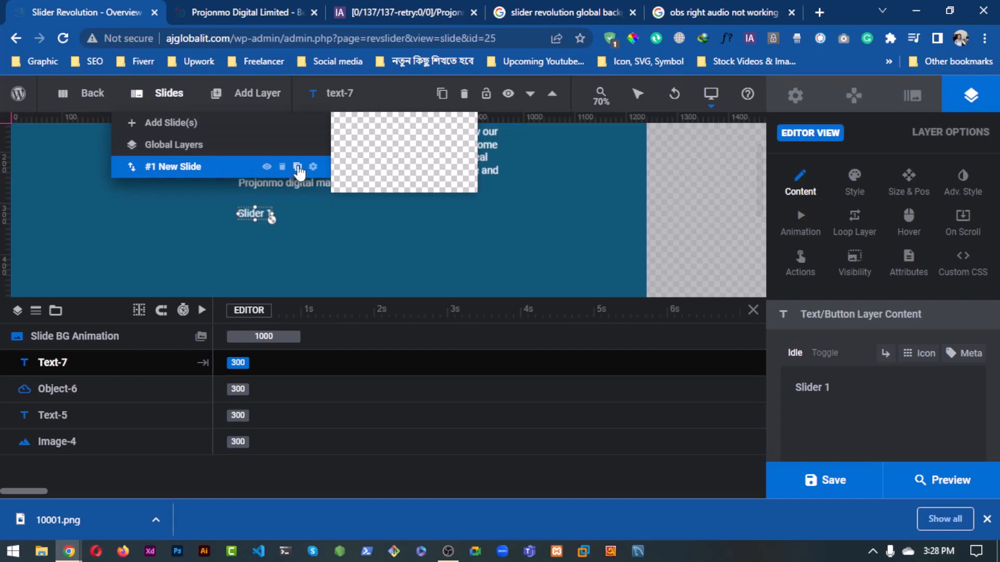
pyautogui.click(297, 167)
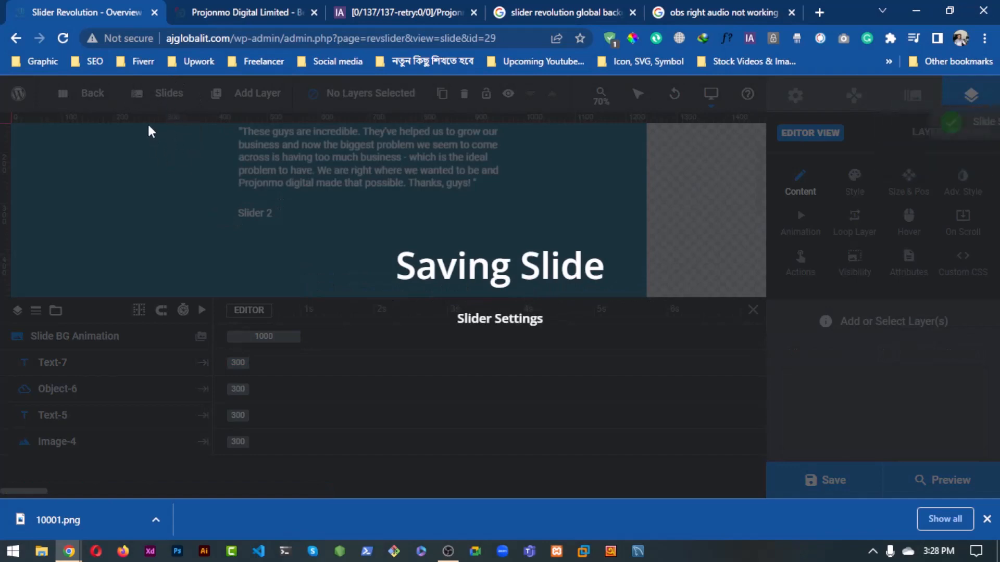
# Return to slide #1 and change the label below its quote to "Slider 1".
pyautogui.moveTo(169, 94)
pyautogui.click(200, 165)
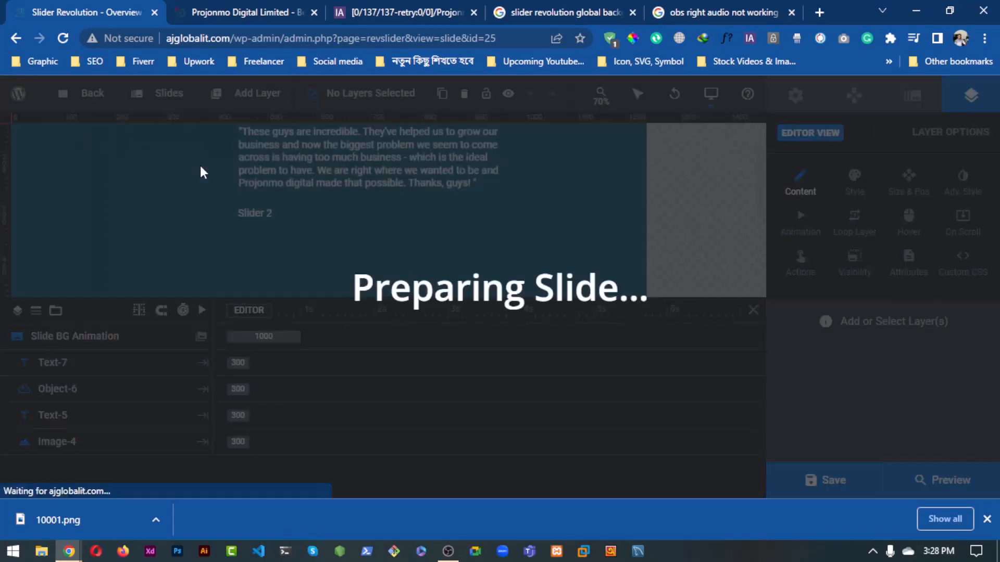
pyautogui.click(263, 209)
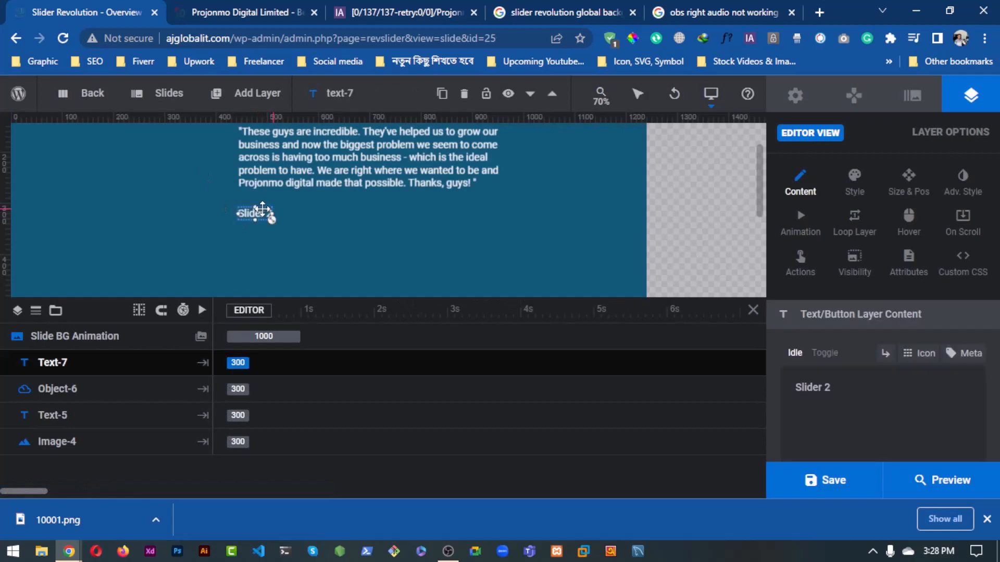
pyautogui.click(880, 402)
pyautogui.press('BackSpace')
pyautogui.write('1')
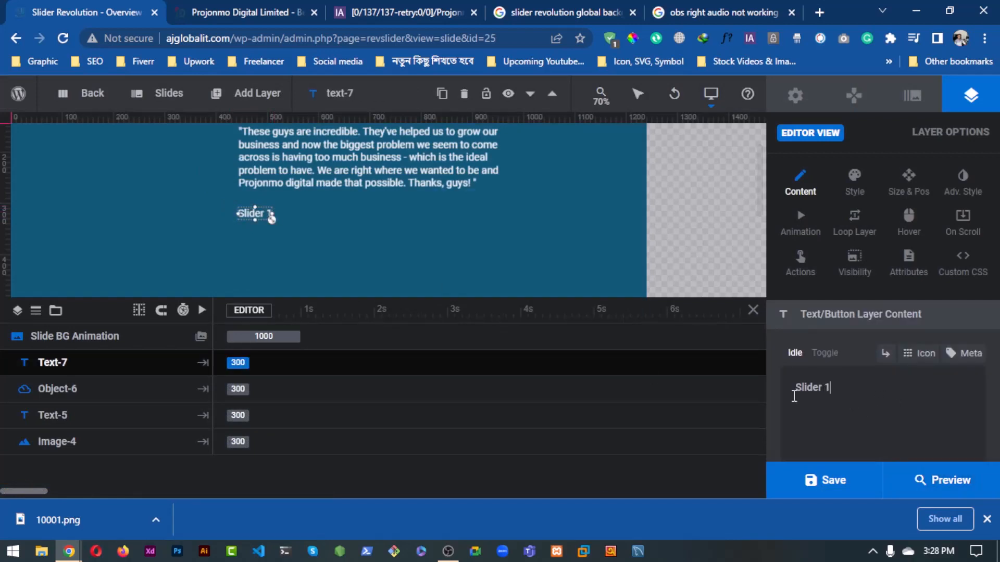
# Open slide #2 and save the slider module.
pyautogui.moveTo(162, 94)
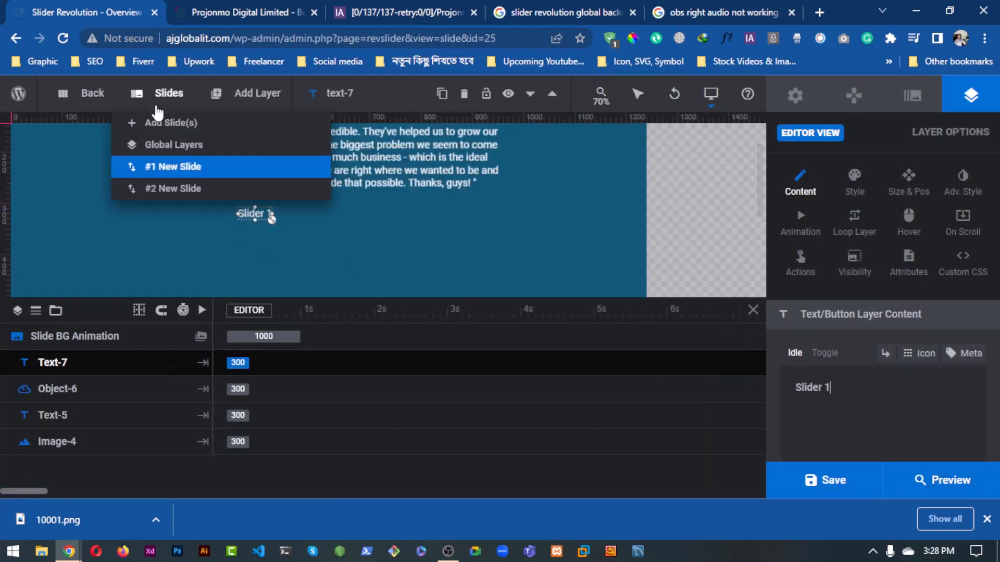
pyautogui.click(163, 190)
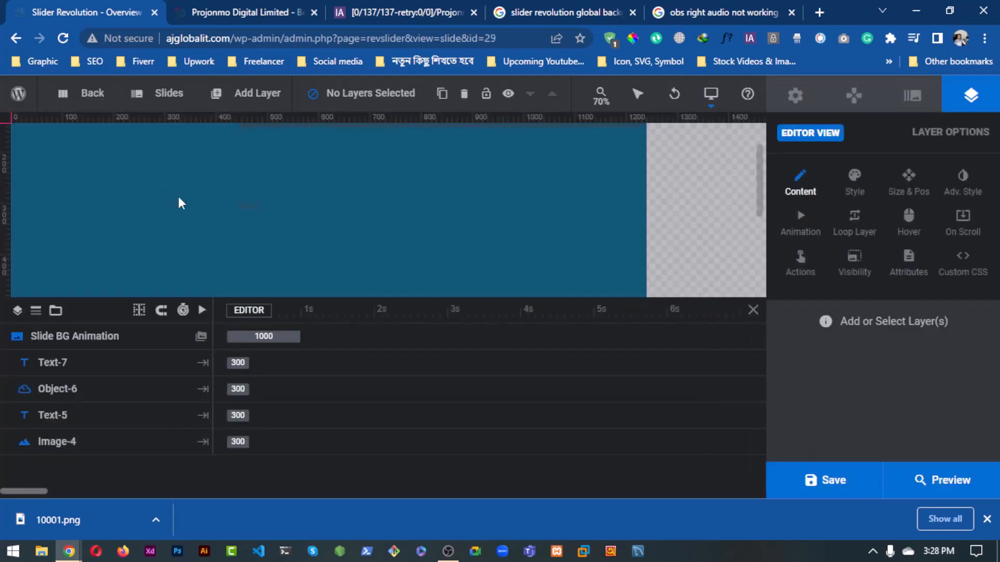
pyautogui.scroll(-4, 535, 239)
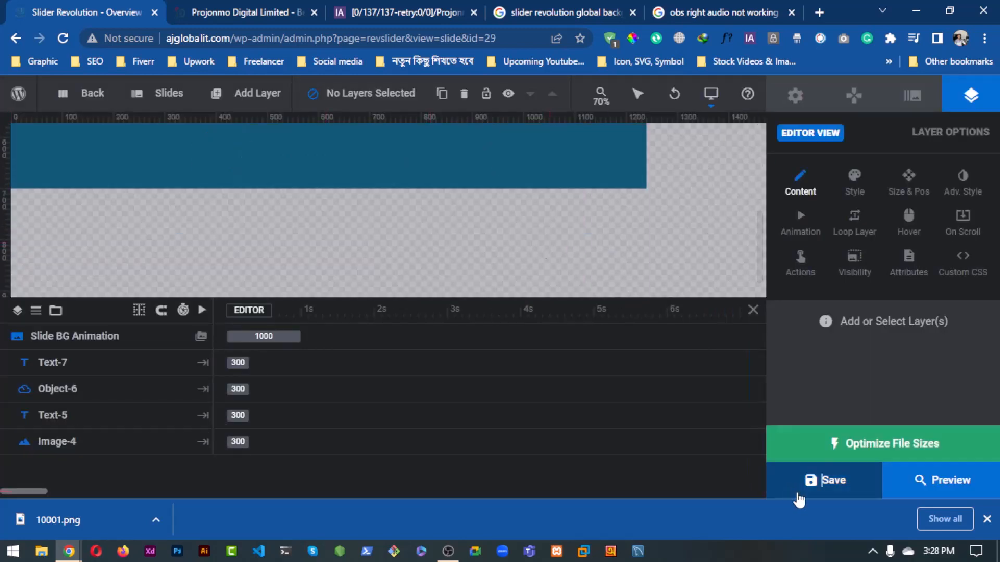
pyautogui.click(799, 493)
# Look through the module's general layout options and its navigation options for the shortcode setting.
pyautogui.click(191, 7)
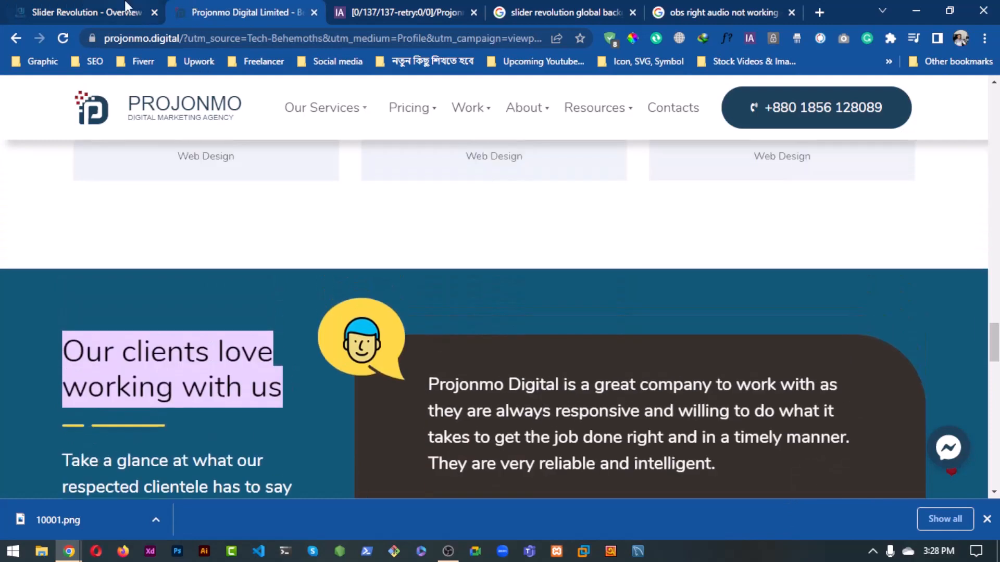
pyautogui.click(86, 12)
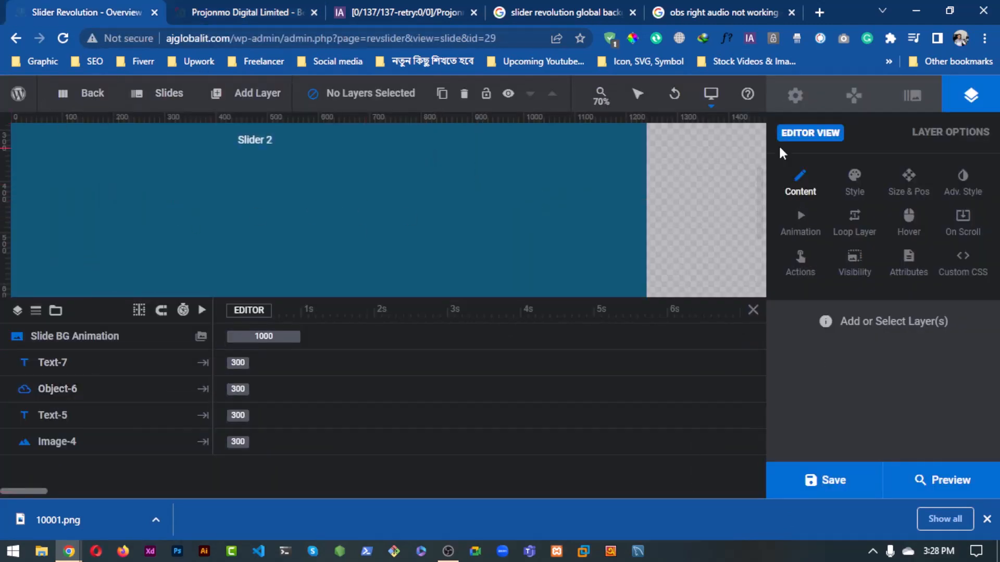
pyautogui.click(795, 96)
pyautogui.scroll(-5, 870, 384)
pyautogui.scroll(5, 872, 209)
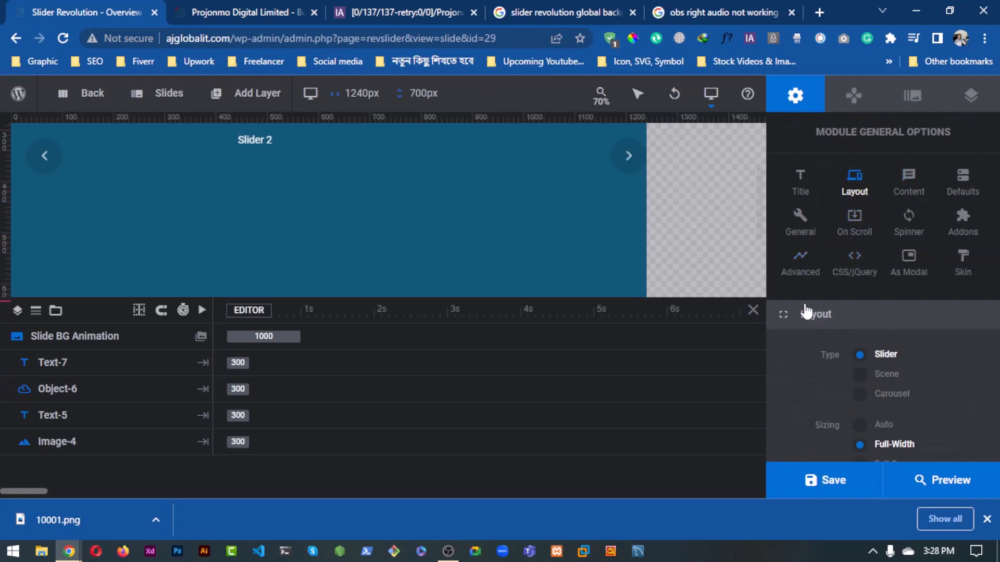
pyautogui.click(811, 316)
pyautogui.scroll(-3, 823, 397)
pyautogui.scroll(8, 786, 173)
pyautogui.click(849, 97)
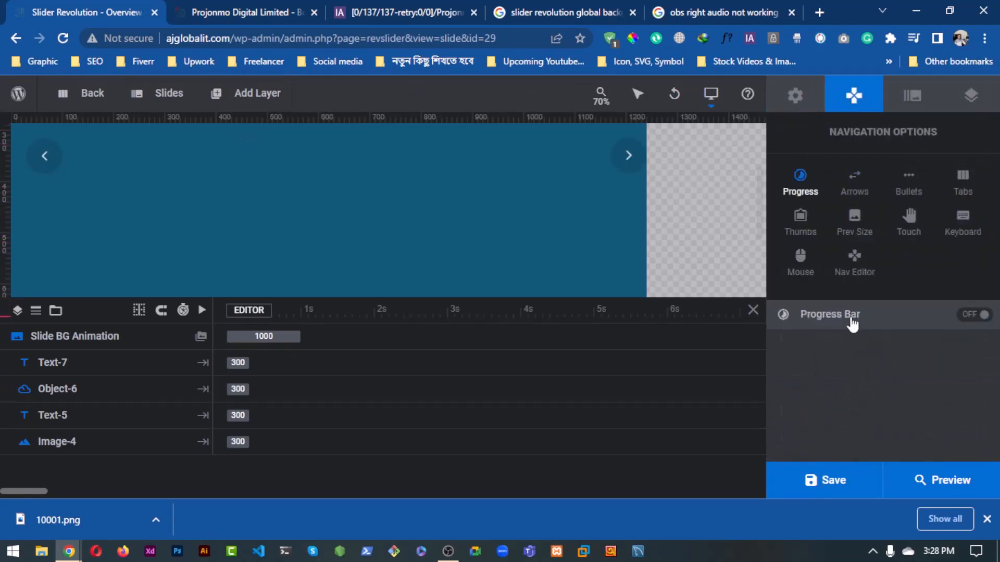
pyautogui.click(807, 104)
pyautogui.scroll(-5, 826, 337)
pyautogui.scroll(5, 812, 330)
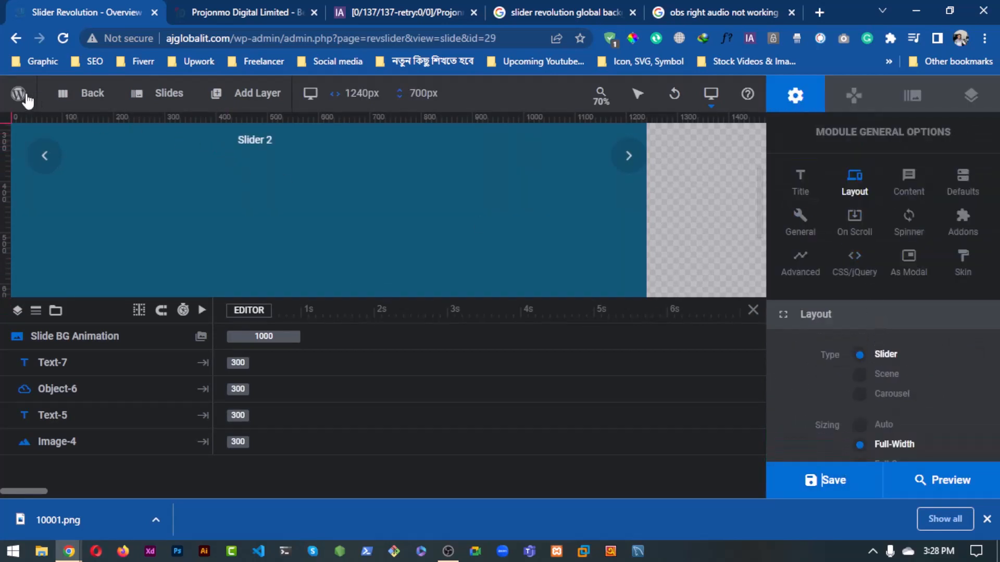
pyautogui.moveTo(27, 99)
pyautogui.moveTo(39, 203)
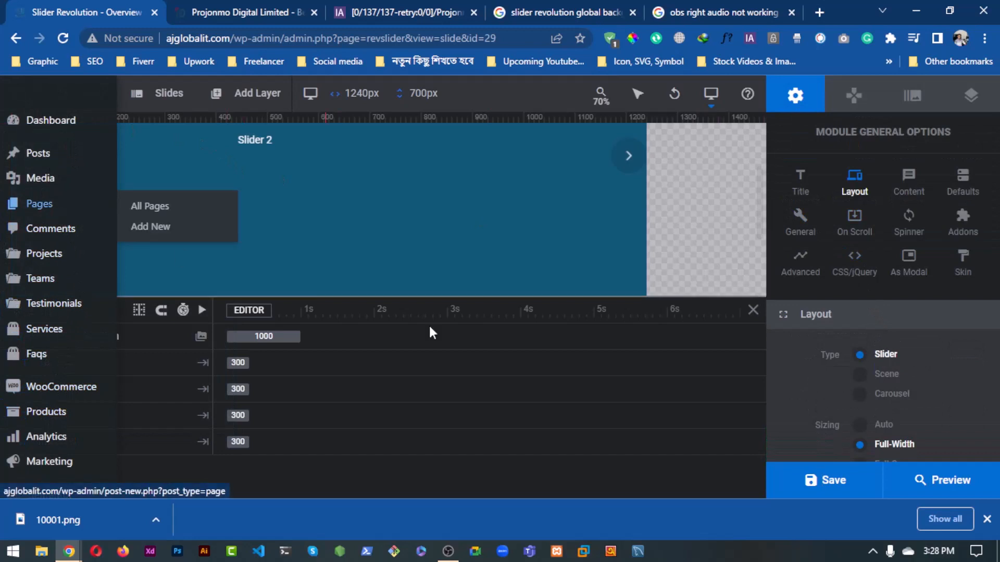
# Save the module again and copy the slider-15 shortcode from its title and naming options.
pyautogui.click(799, 478)
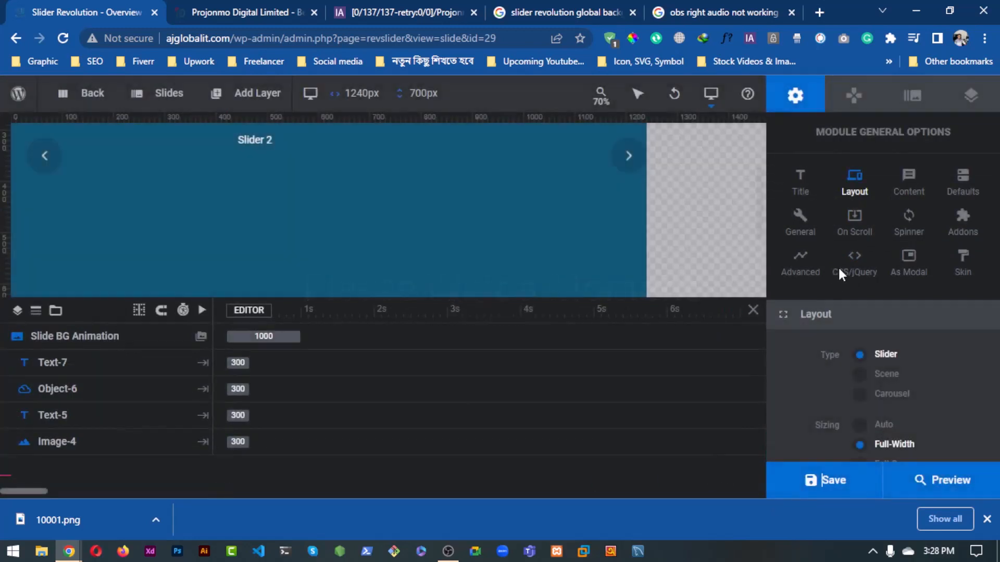
pyautogui.click(971, 95)
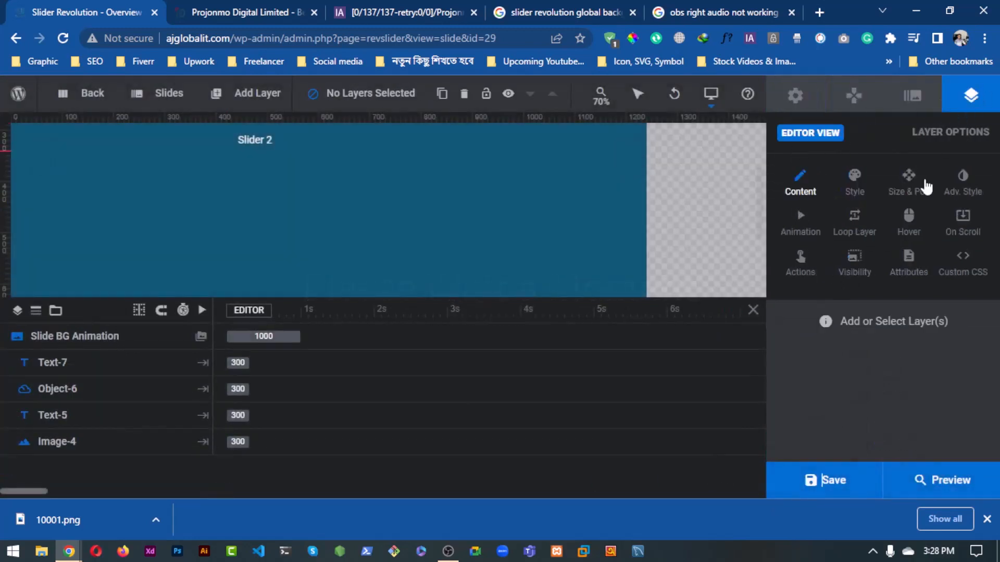
pyautogui.click(854, 95)
pyautogui.click(795, 95)
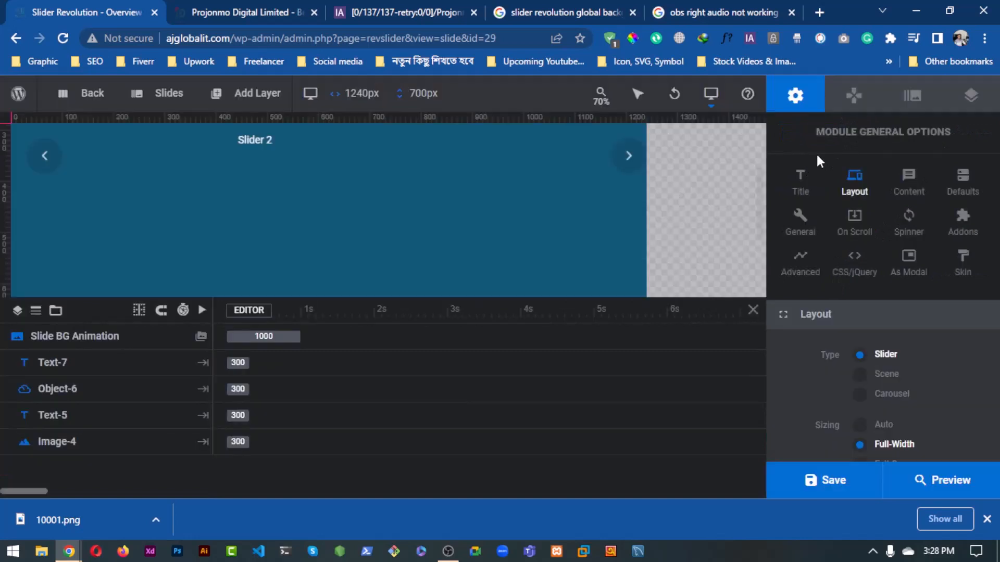
pyautogui.click(800, 182)
pyautogui.scroll(-1, 828, 337)
pyautogui.click(891, 375)
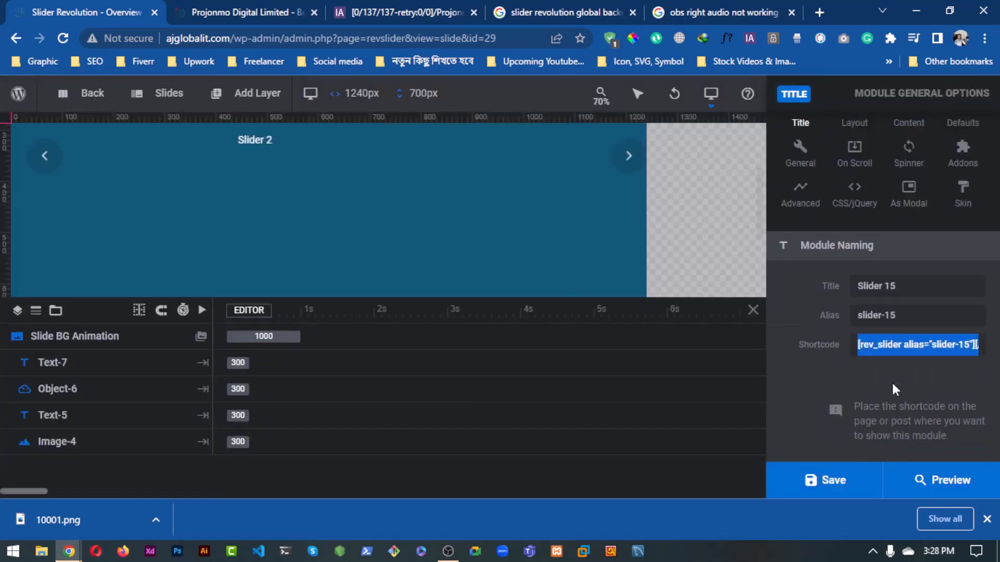
# Leave the slider editor for the WordPress Pages list and view the top of the Projonmo reference homepage.
pyautogui.moveTo(21, 94)
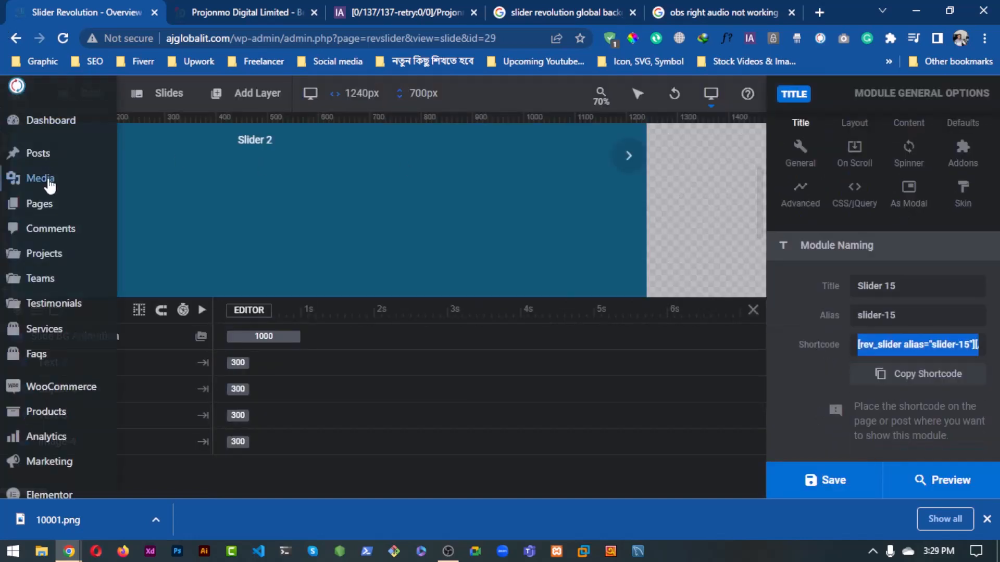
pyautogui.click(47, 217)
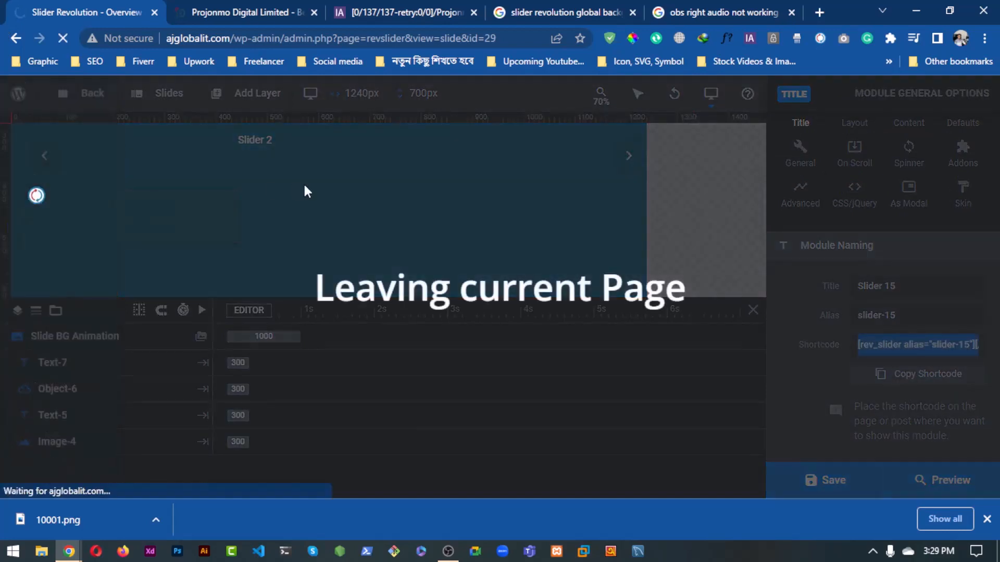
pyautogui.click(235, 7)
pyautogui.scroll(10, 221, 295)
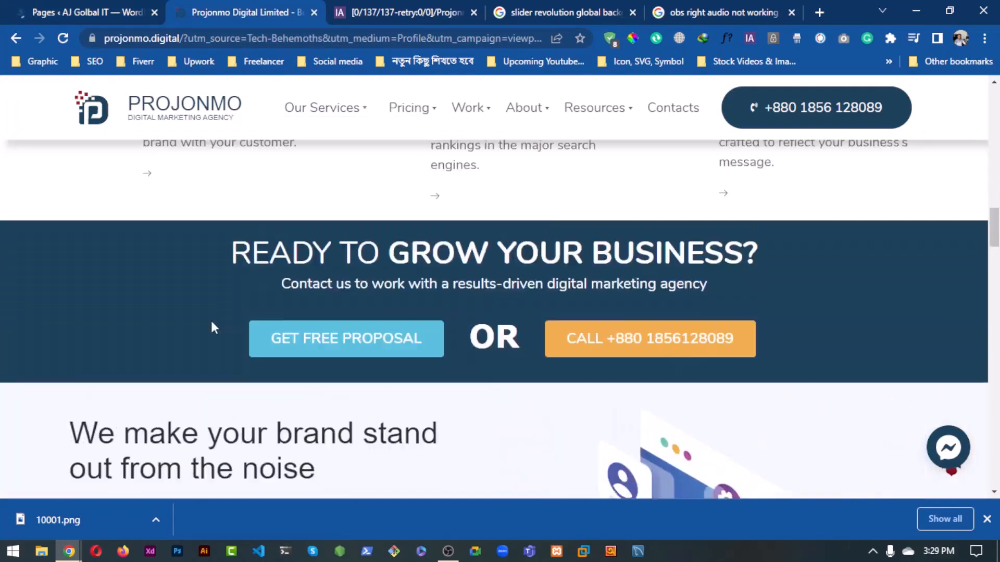
pyautogui.scroll(15, 219, 313)
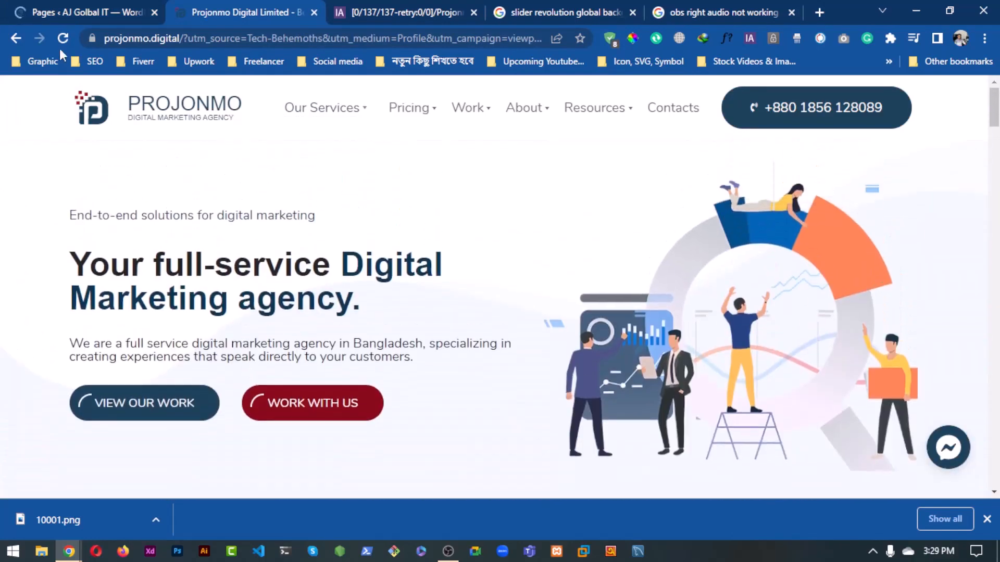
# Return to the WordPress Pages list and skip to its main content.
pyautogui.click(109, 12)
pyautogui.click(193, 19)
pyautogui.click(112, 6)
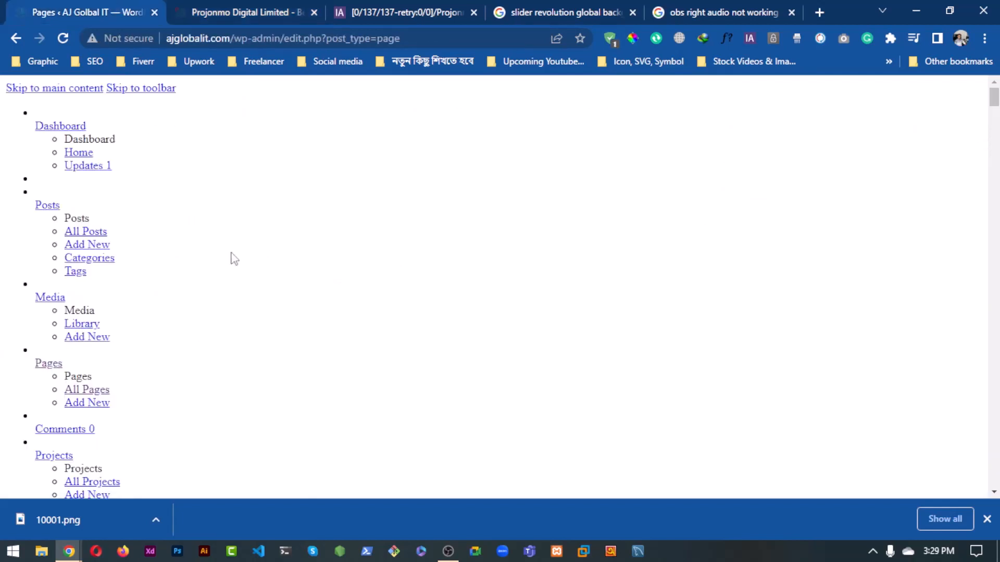
pyautogui.click(94, 88)
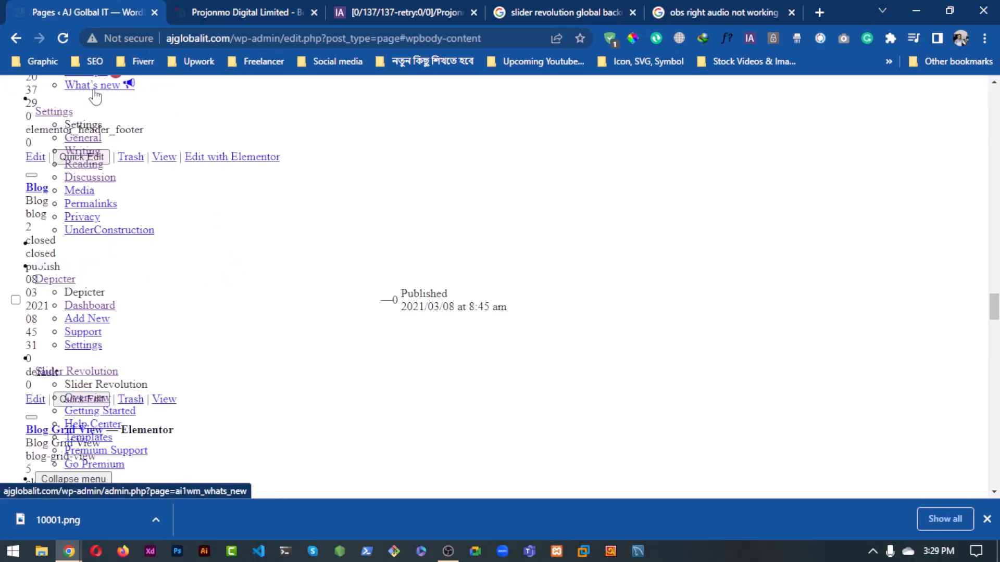
# Load the admin dashboard at ajglobalit.com/wp-admin/ and open the list of all pages from it.
pyautogui.click(203, 33)
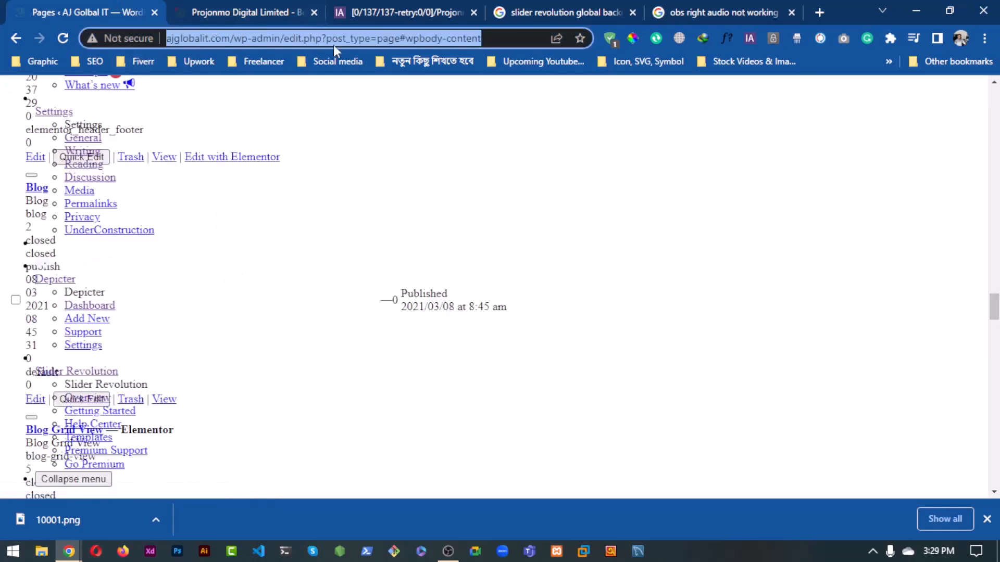
pyautogui.click(286, 38)
pyautogui.moveTo(286, 38); pyautogui.dragTo(482, 38)
pyautogui.press('BackSpace')
pyautogui.press('Return')
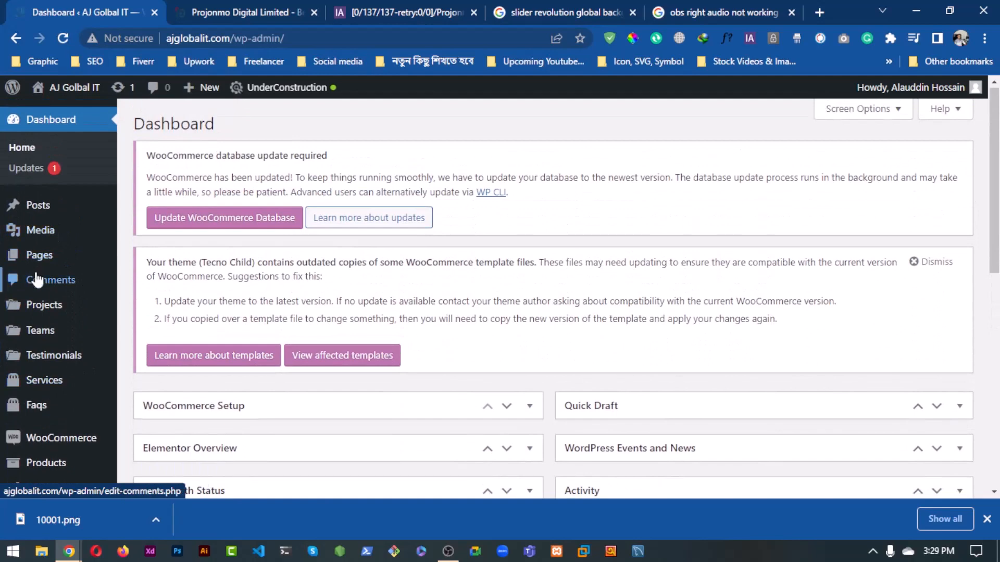
pyautogui.moveTo(39, 268)
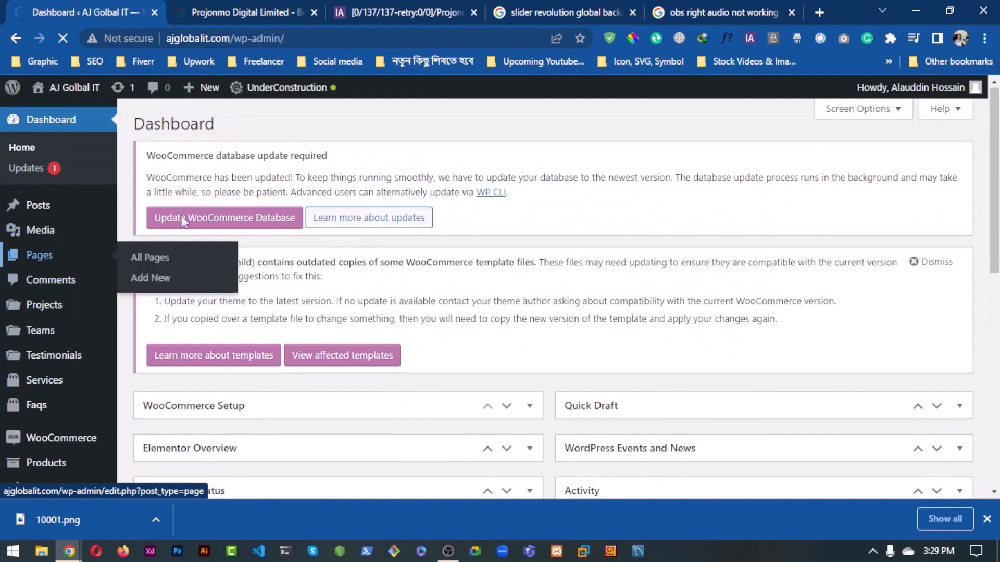
pyautogui.click(198, 256)
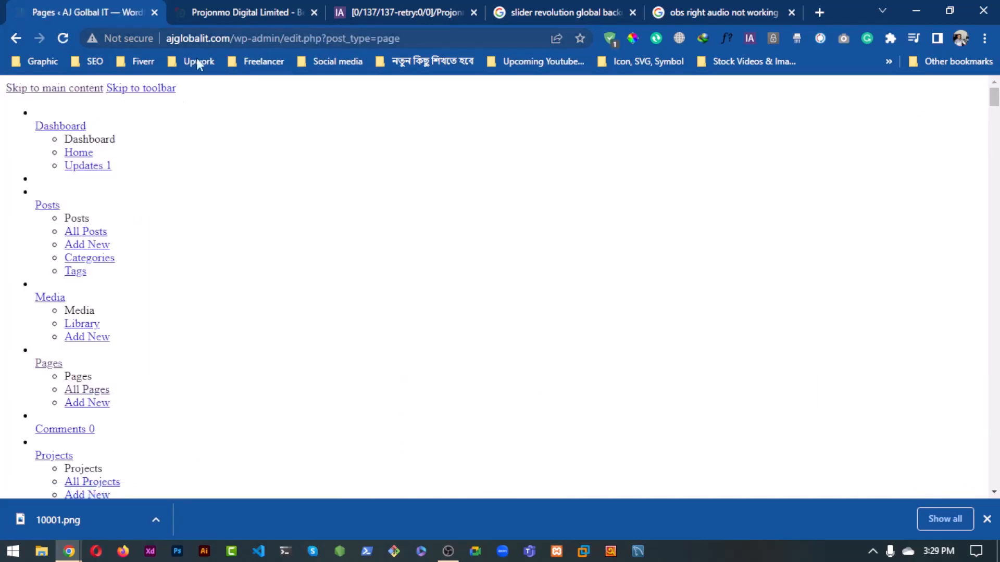
# Go back to the admin dashboard and reopen the Pages list.
pyautogui.click(23, 37)
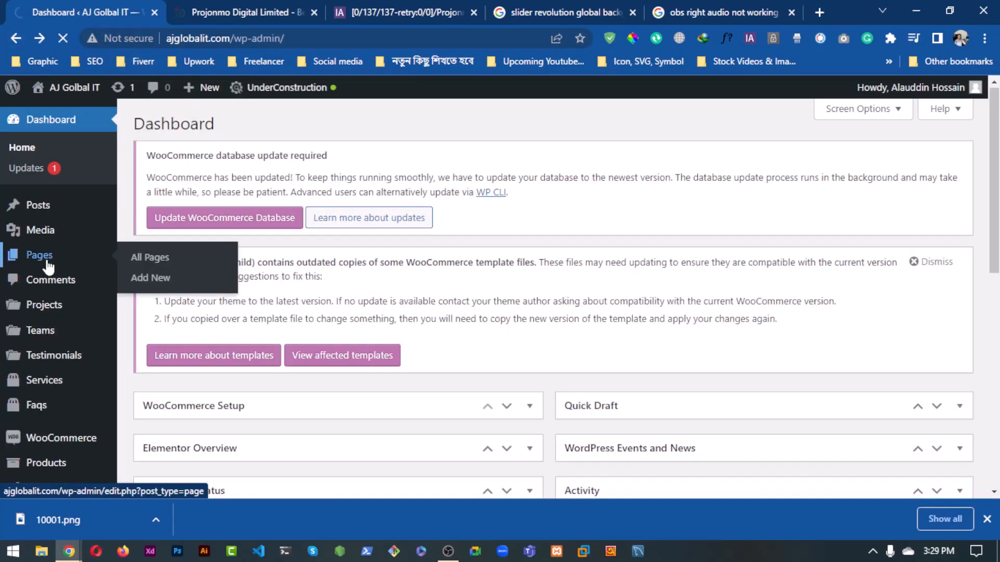
pyautogui.click(47, 265)
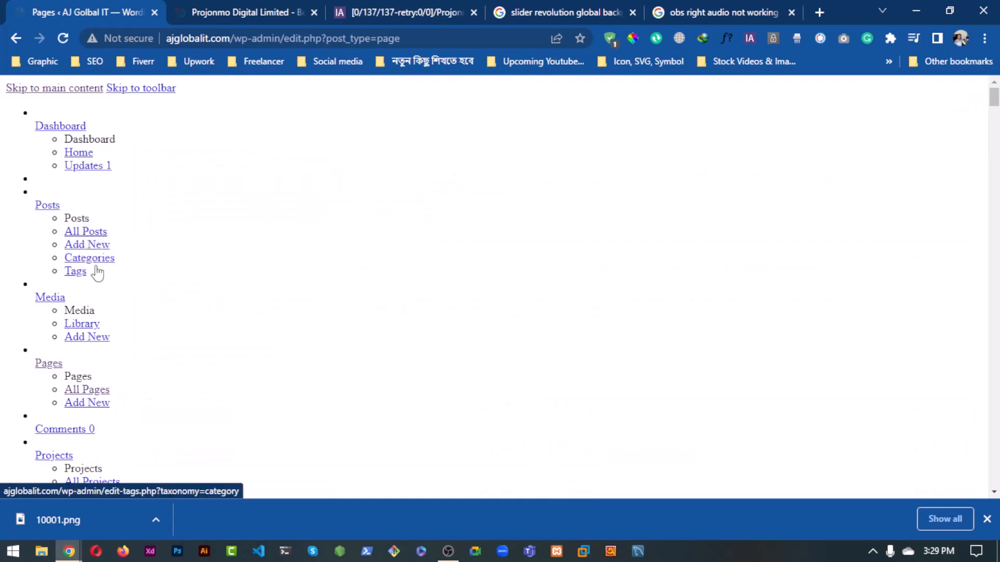
pyautogui.scroll(-1, 81, 281)
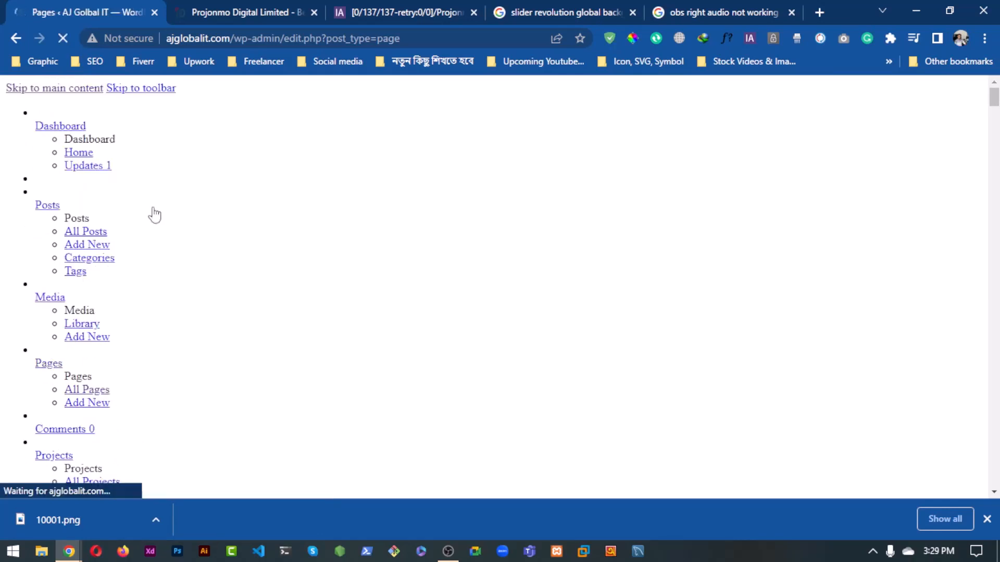
# Shorten the Pages list address to ajglobalit.com/wp-admin/ and load it.
pyautogui.doubleClick(239, 38)
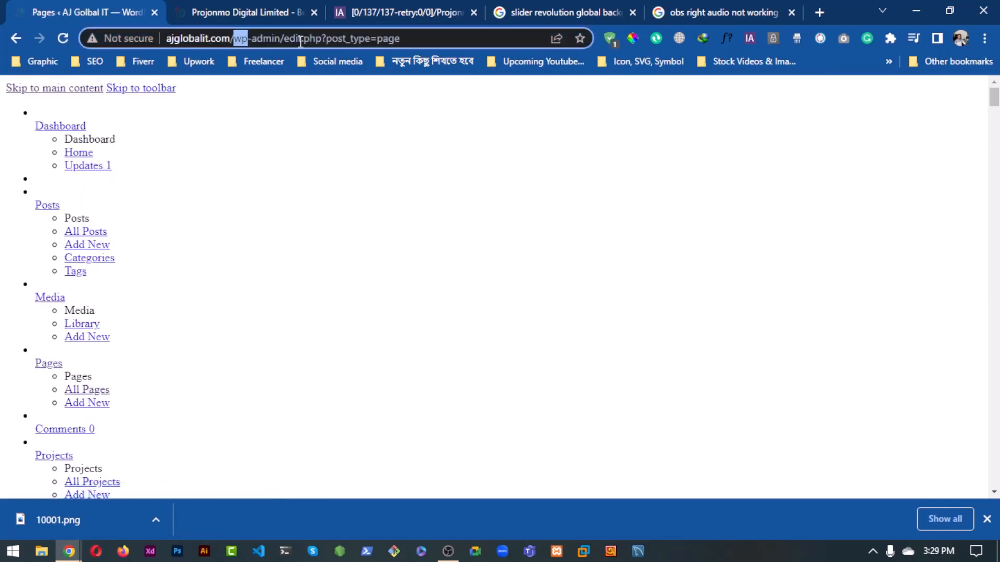
pyautogui.moveTo(279, 38); pyautogui.dragTo(526, 80)
pyautogui.press('Delete')
pyautogui.press('Return')
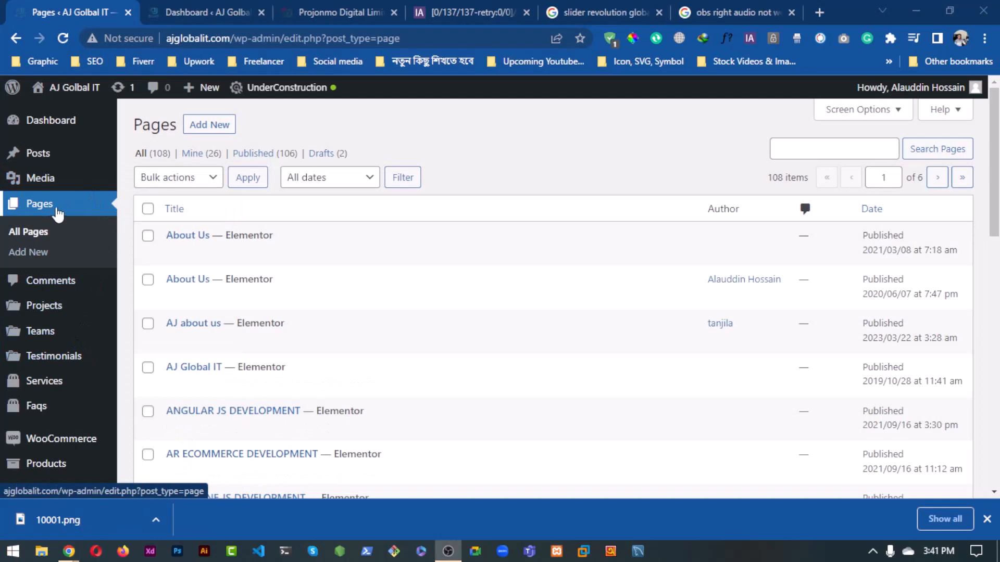
# Open the AJ about us page with Elementor in a new tab and close the extra Dashboard tab.
pyautogui.scroll(-1, 245, 323)
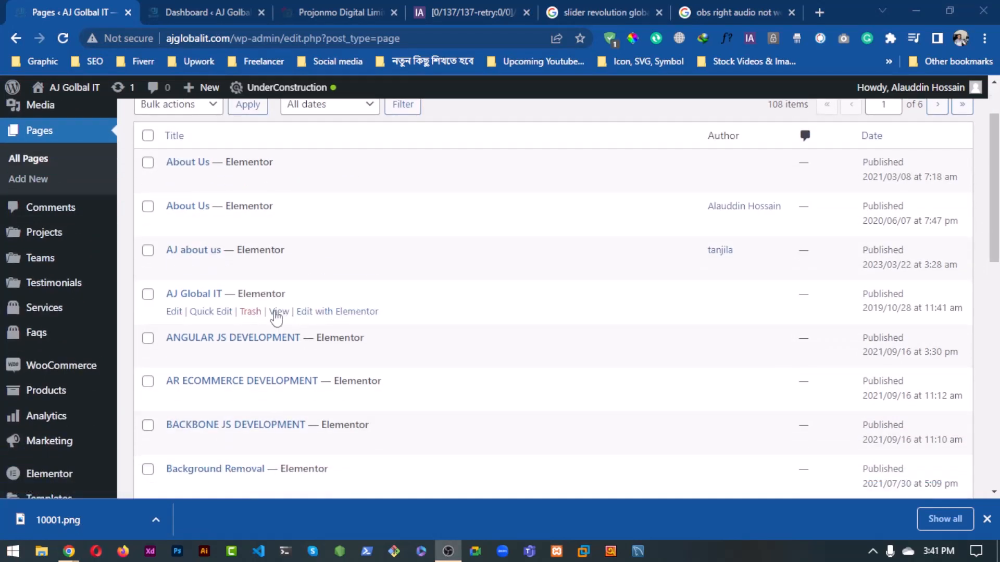
pyautogui.rightClick(326, 267)
pyautogui.click(375, 279)
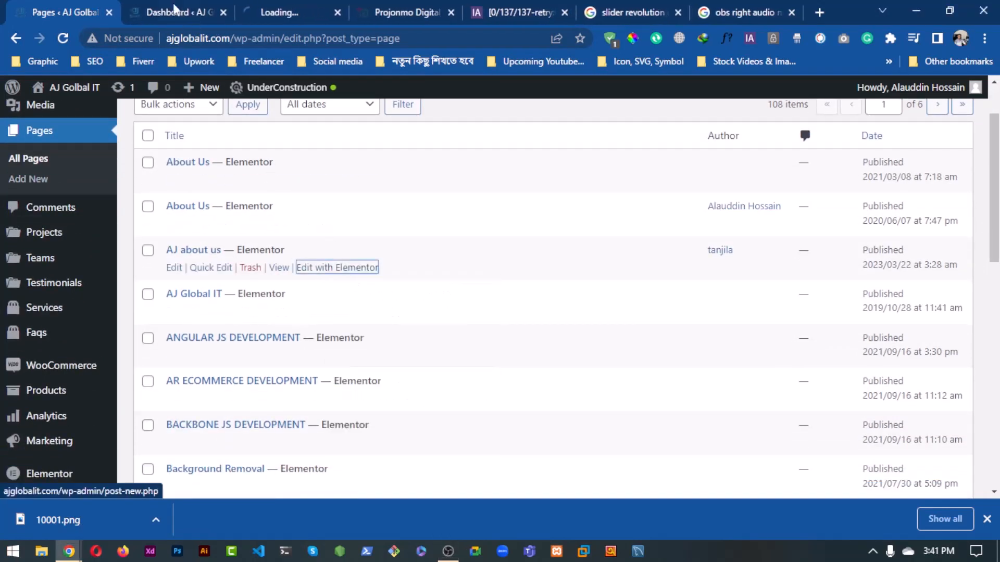
pyautogui.click(279, 11)
pyautogui.click(232, 12)
pyautogui.click(224, 12)
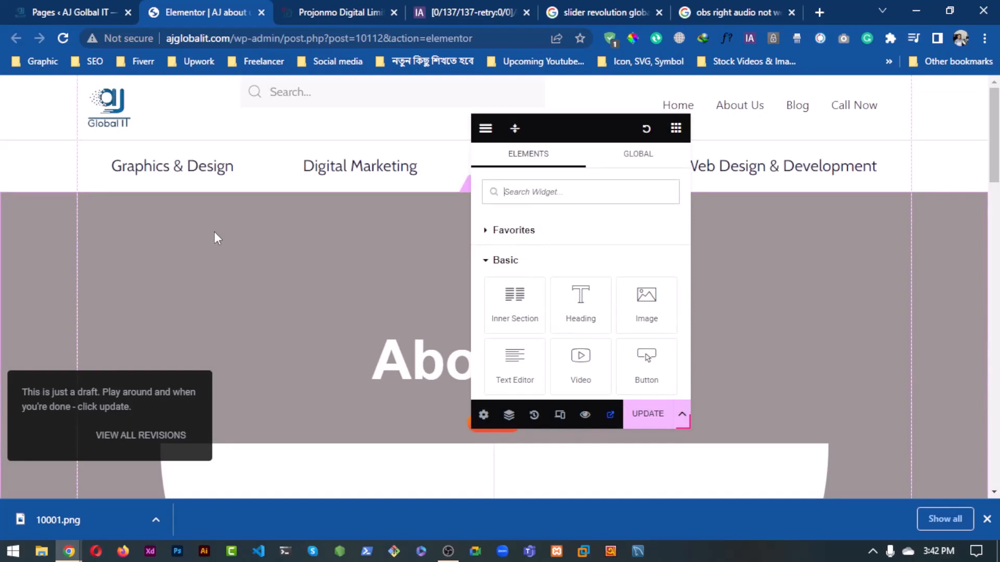
# Move the floating Elementor panel clear of the page centre and add a single-column section below the page's map.
pyautogui.scroll(-5, 257, 222)
pyautogui.scroll(-10, 301, 297)
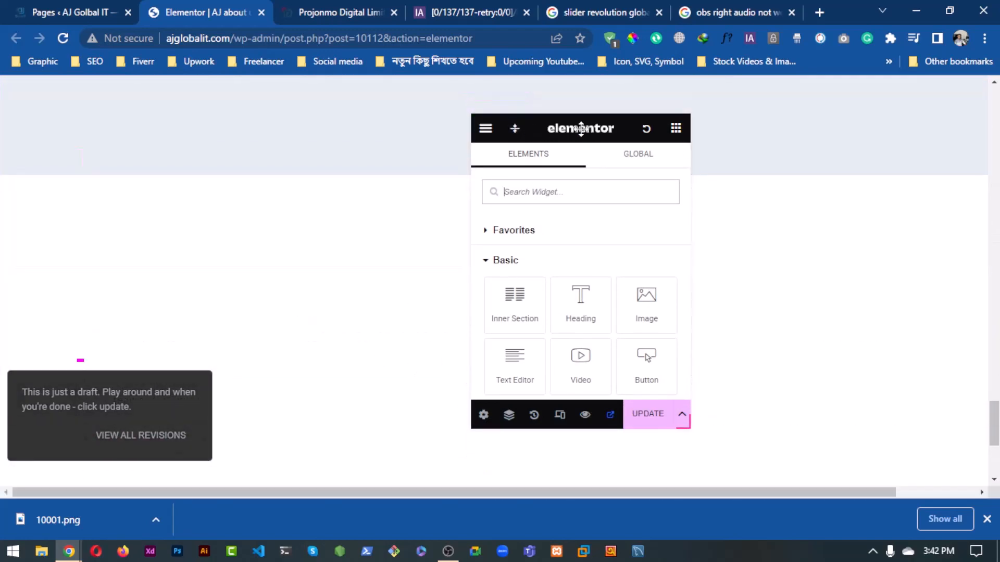
pyautogui.moveTo(611, 129); pyautogui.dragTo(825, 134)
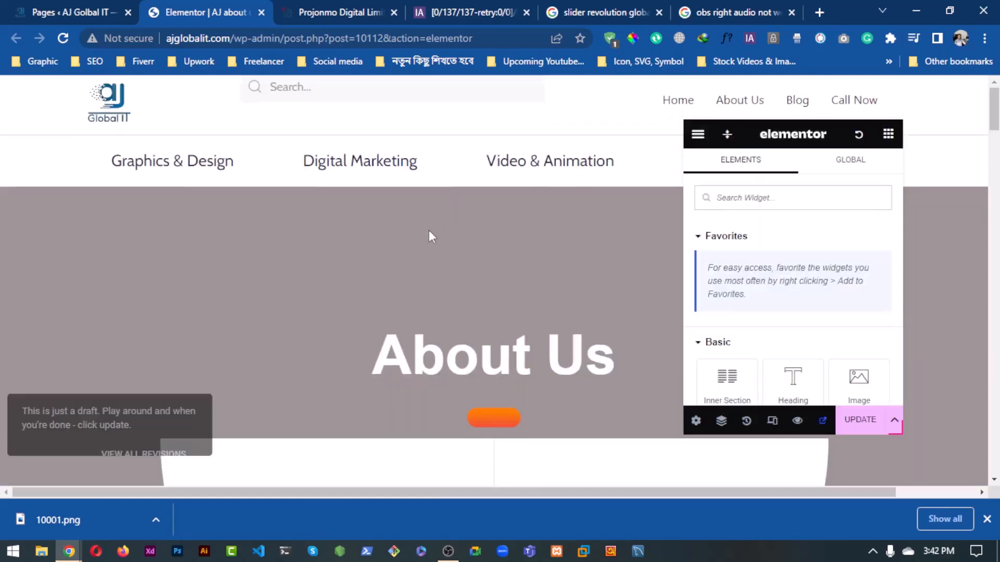
pyautogui.scroll(-5, 388, 313)
pyautogui.scroll(-15, 396, 309)
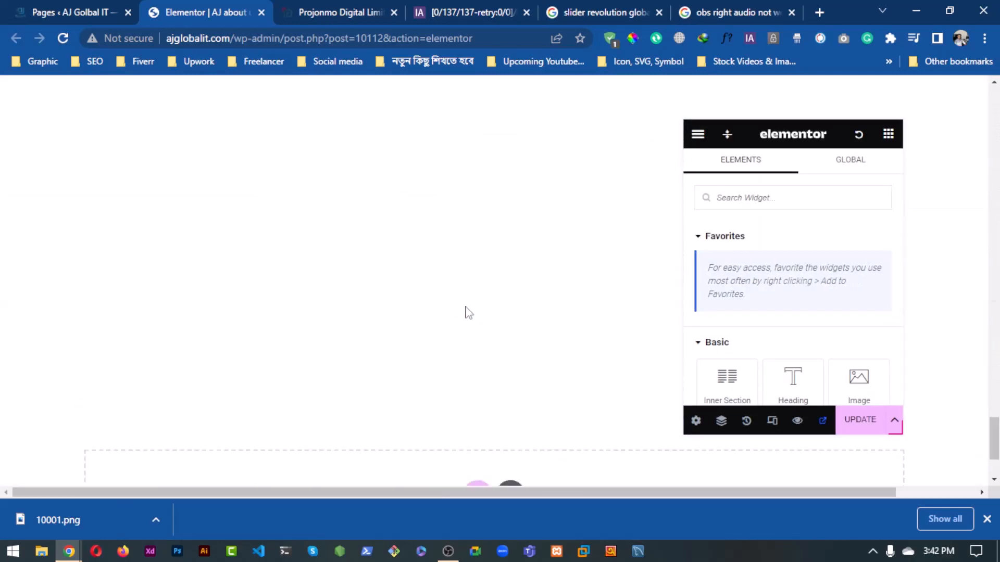
pyautogui.click(477, 363)
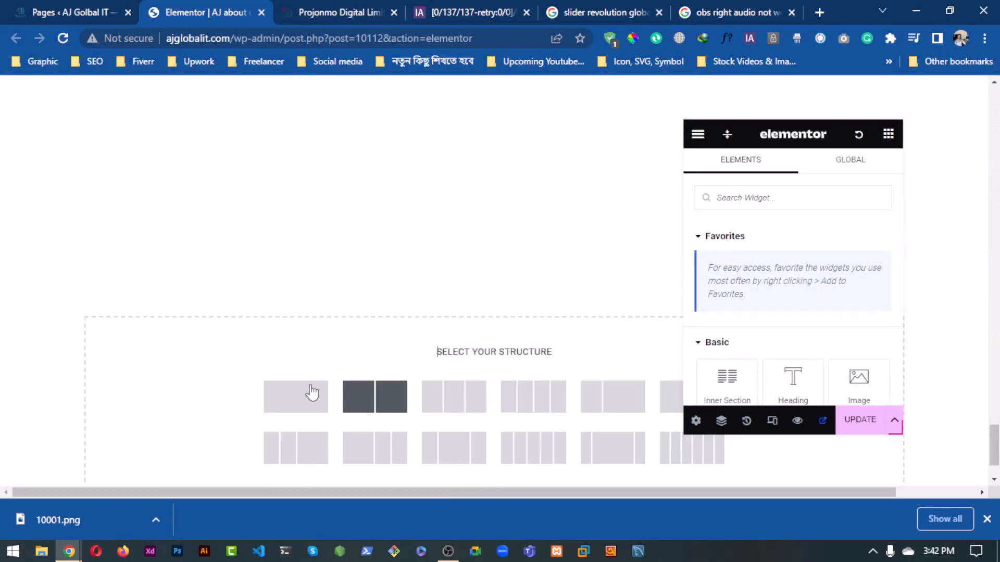
pyautogui.click(295, 396)
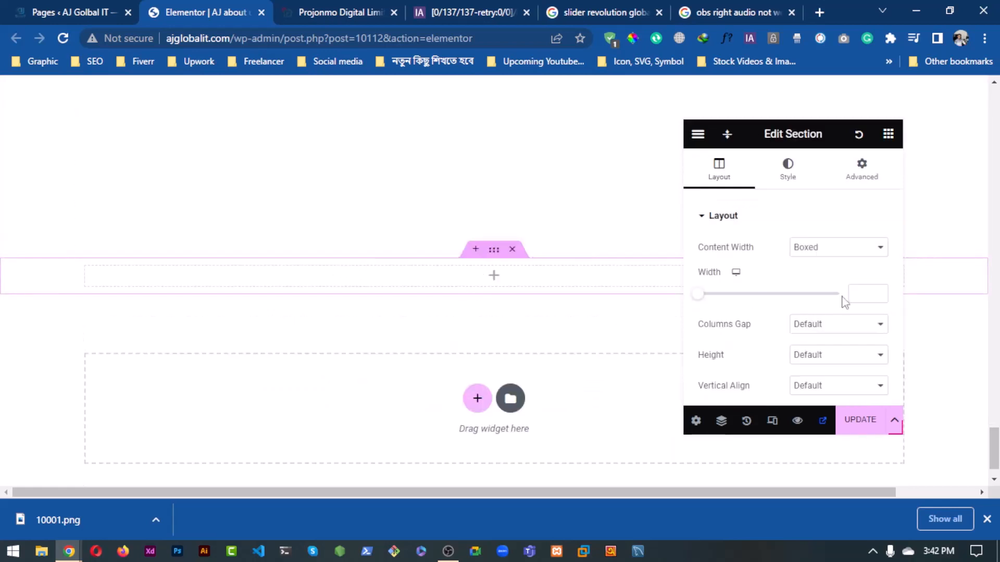
# Search the widgets for "short" and place a Shortcode widget in the new empty section.
pyautogui.click(887, 137)
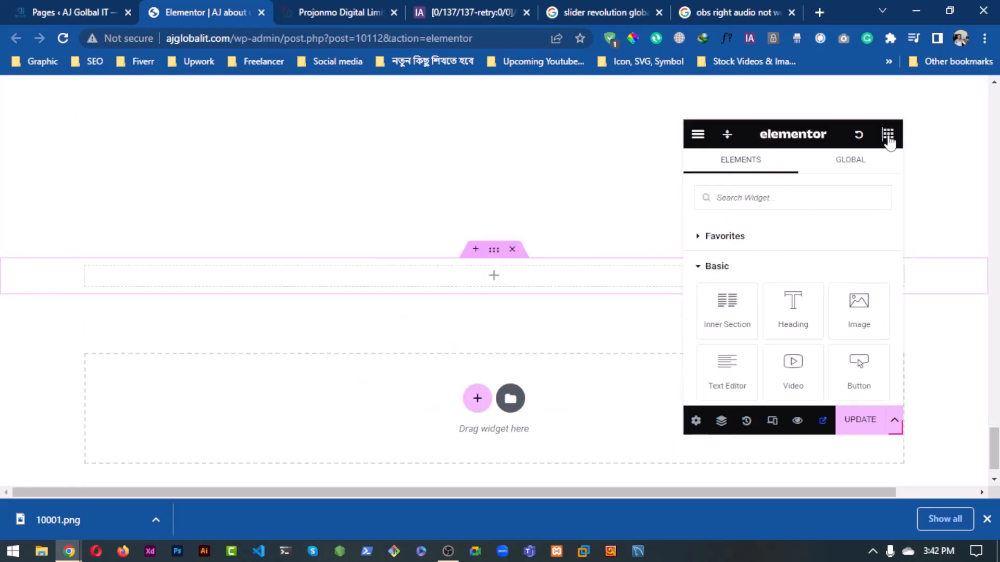
pyautogui.click(756, 200)
pyautogui.write('short')
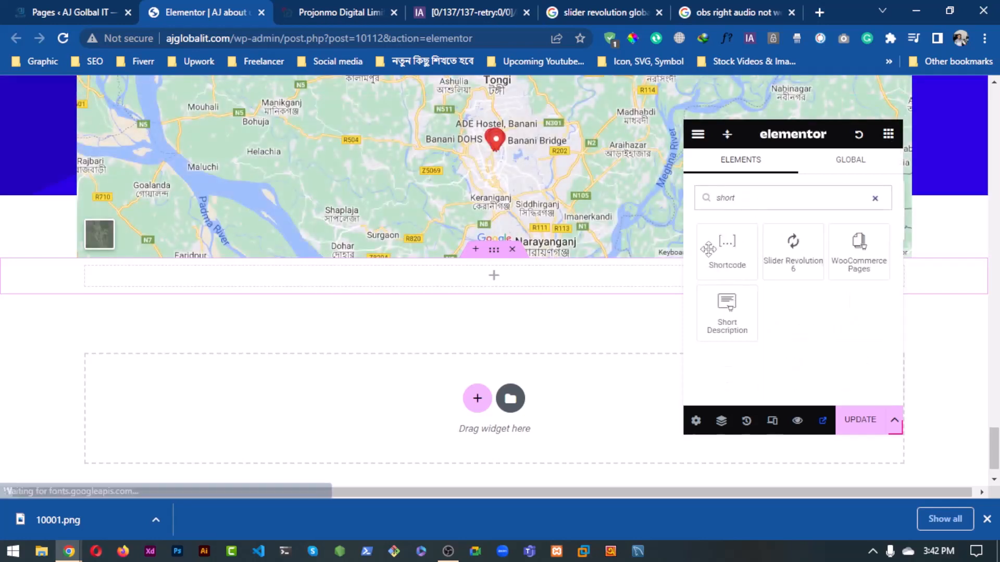
pyautogui.moveTo(727, 250); pyautogui.dragTo(469, 281)
# Fill the Shortcode widget with [rev_slider alias="slider-15"][/rev_slider] from the clipboard history and update the page.
pyautogui.click(729, 310)
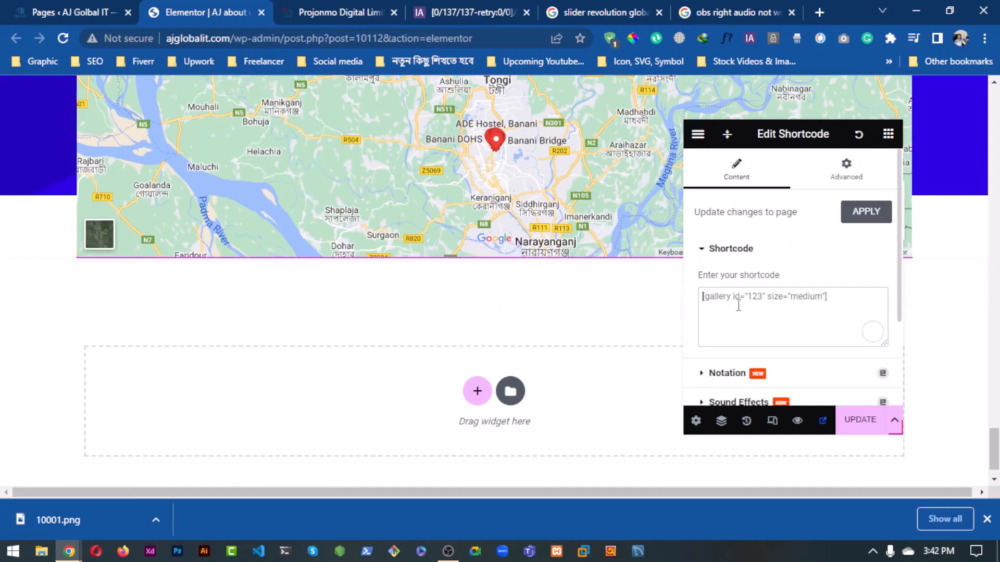
pyautogui.write('http://ajglobalit.com/')
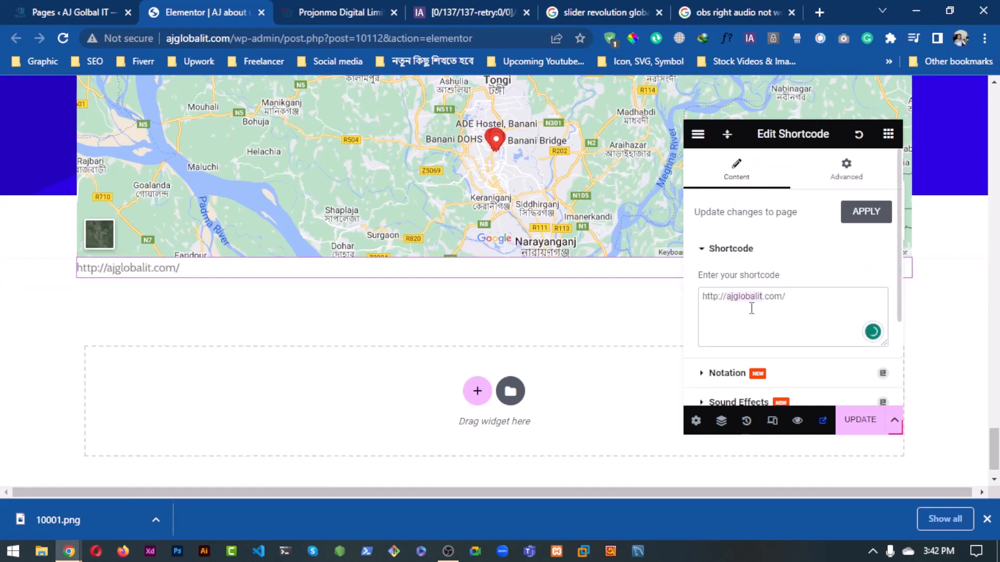
pyautogui.tripleClick(750, 308)
pyautogui.press('BackSpace')
pyautogui.press('super+v')
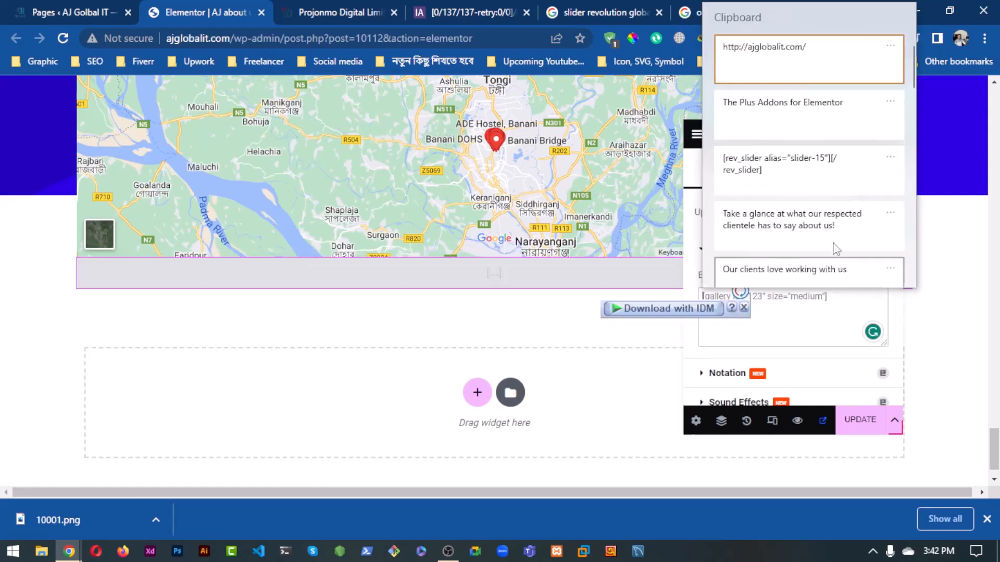
pyautogui.press('Down')
pyautogui.press('Down')
pyautogui.press('Return')
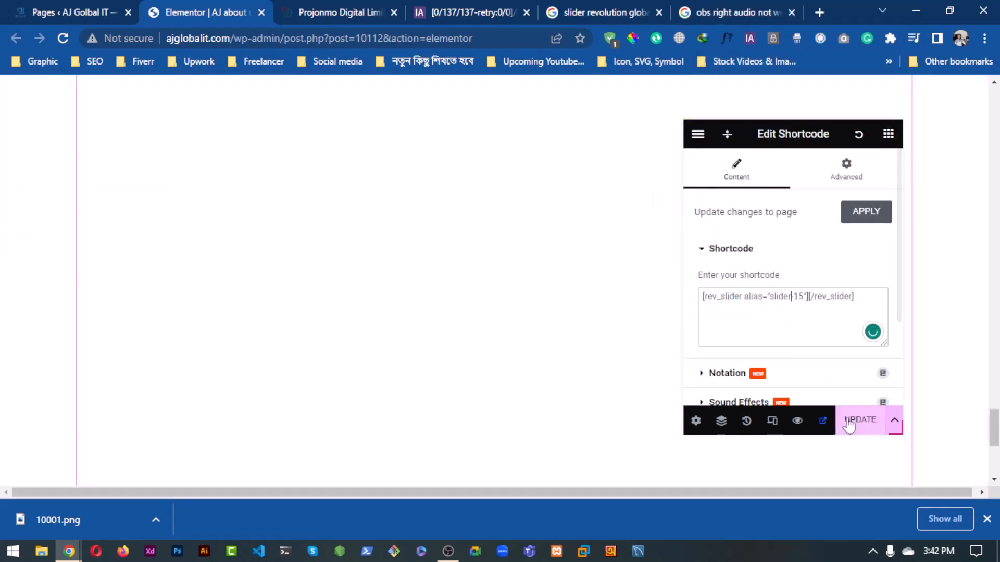
pyautogui.click(865, 432)
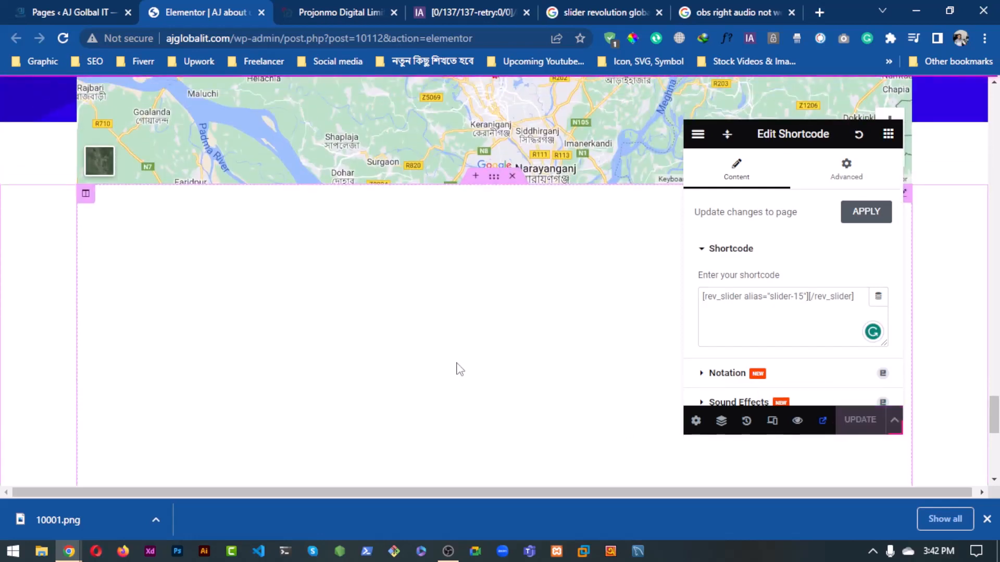
# Preview the AJ about us page and examine the testimonial slider below the map.
pyautogui.click(803, 424)
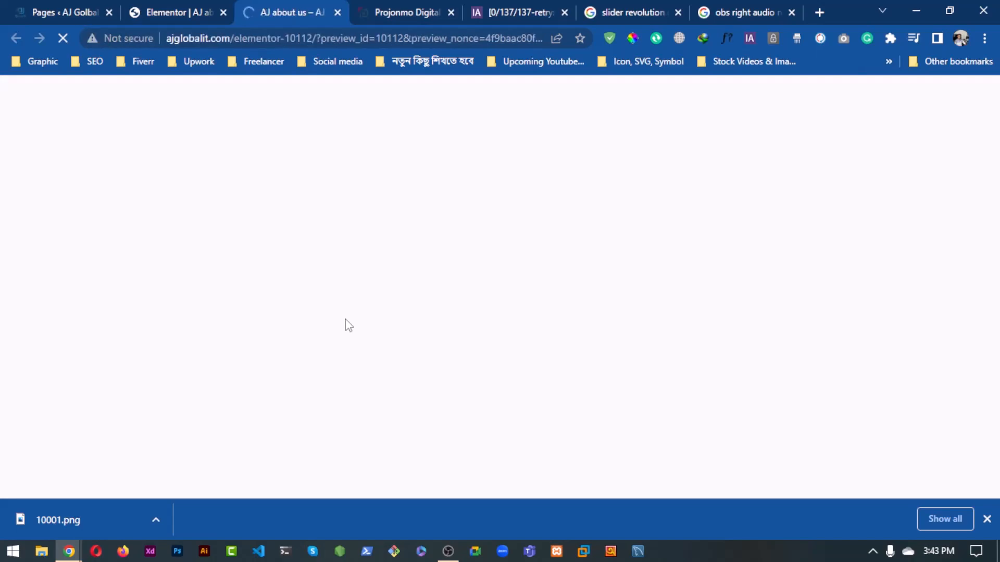
pyautogui.scroll(-20, 345, 320)
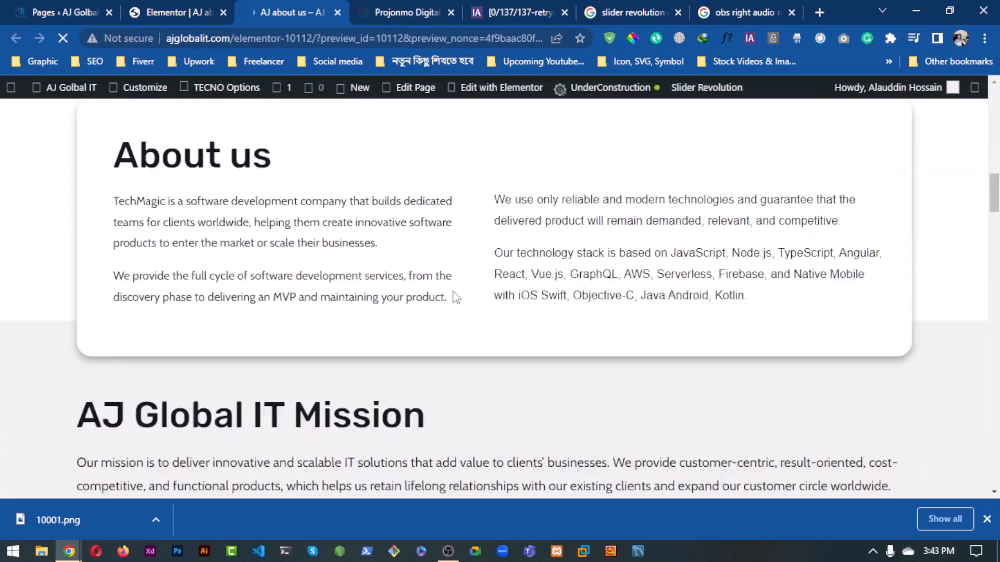
pyautogui.scroll(-5, 487, 270)
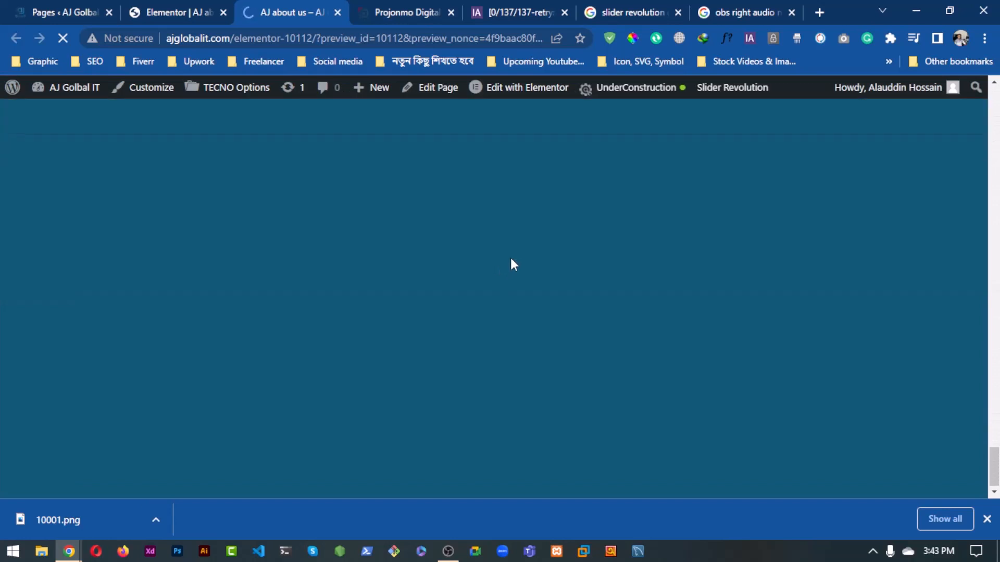
pyautogui.scroll(3, 493, 283)
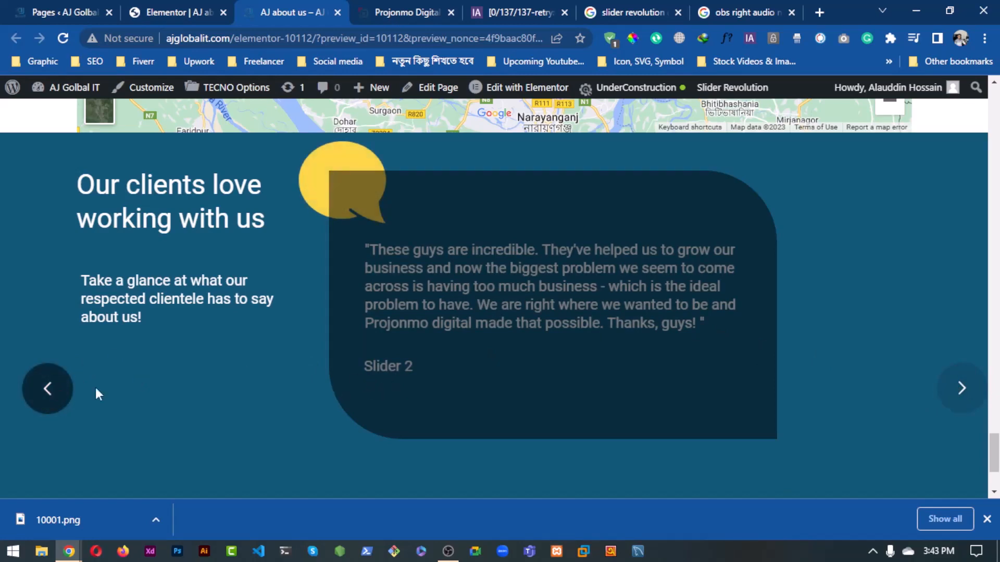
# Return to the WordPress Pages list and open the Slider Revolution overview.
pyautogui.click(200, 11)
pyautogui.click(73, 12)
pyautogui.scroll(-6, 138, 299)
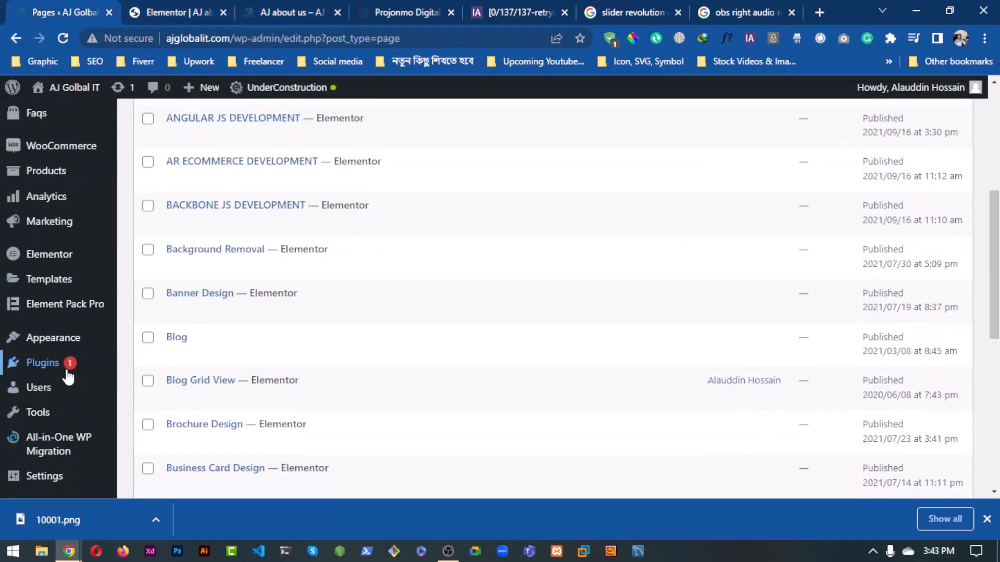
pyautogui.moveTo(52, 440)
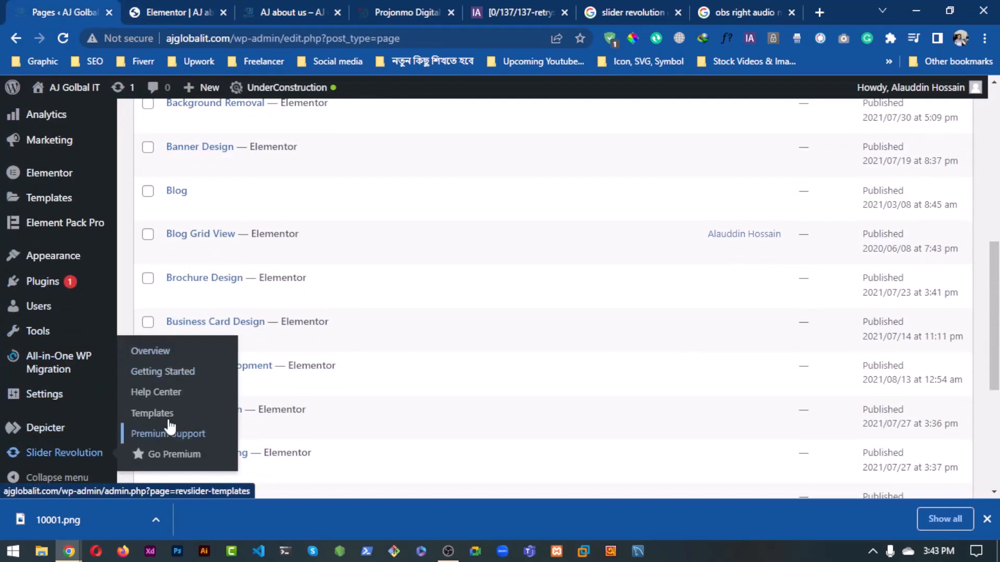
pyautogui.click(161, 351)
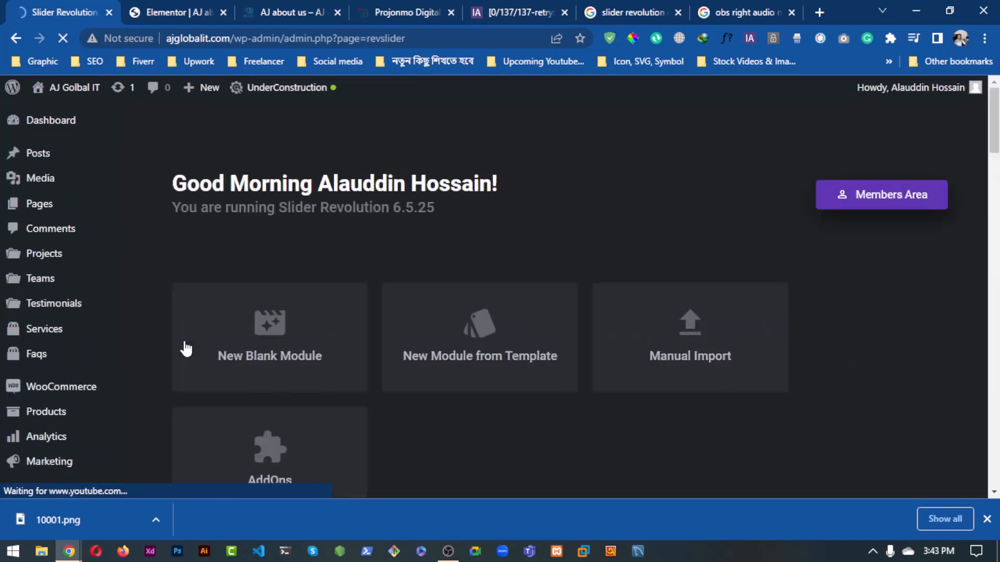
# Look through the pages of the Slider Revolution module list to review the existing sliders.
pyautogui.scroll(-10, 346, 298)
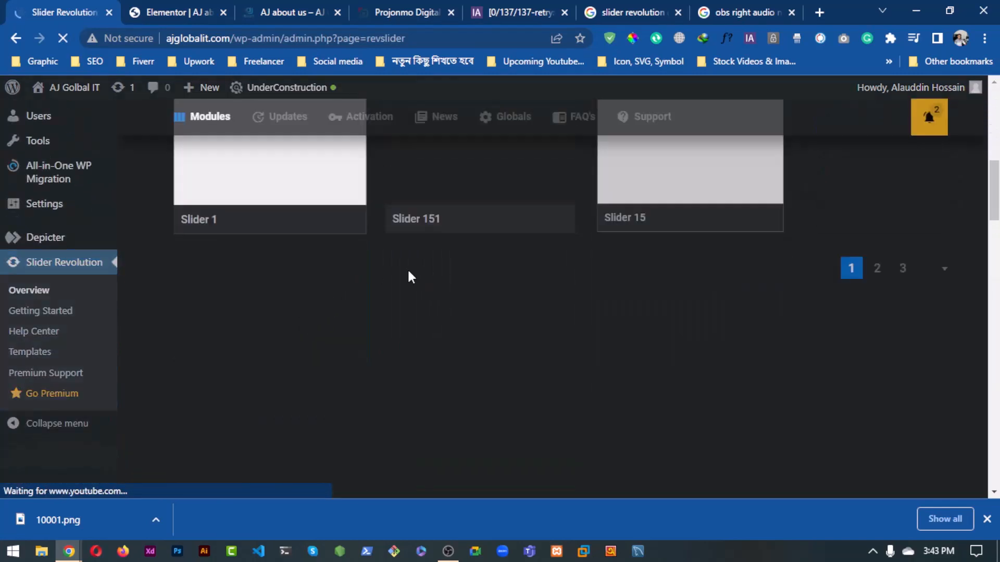
pyautogui.scroll(2, 438, 287)
pyautogui.scroll(-1, 601, 274)
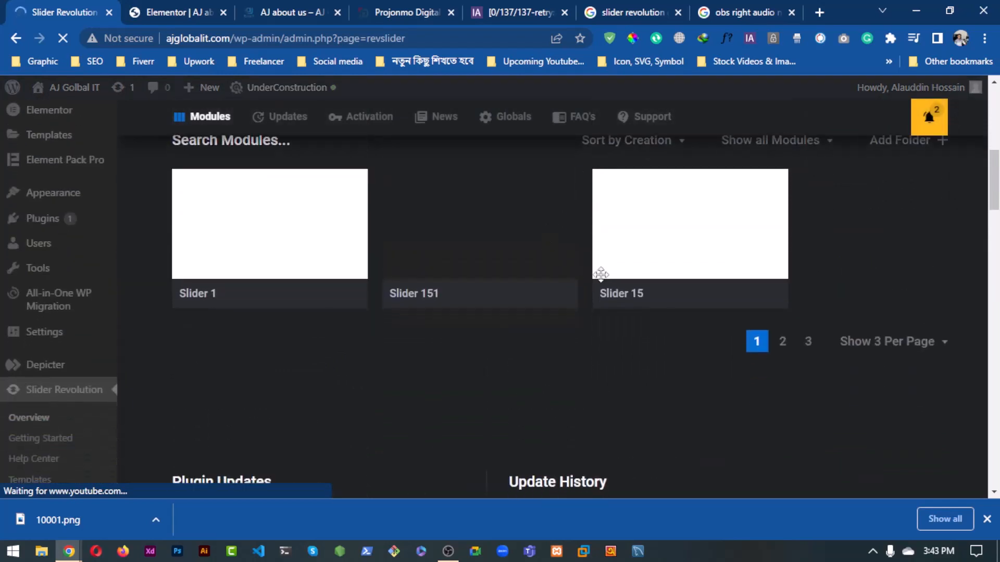
pyautogui.scroll(1, 600, 275)
pyautogui.click(782, 417)
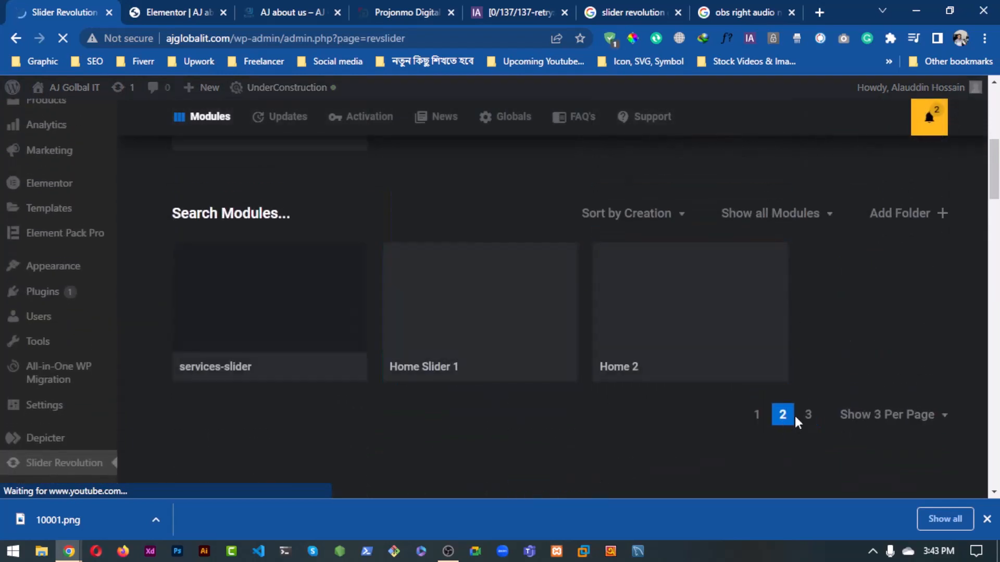
pyautogui.click(805, 419)
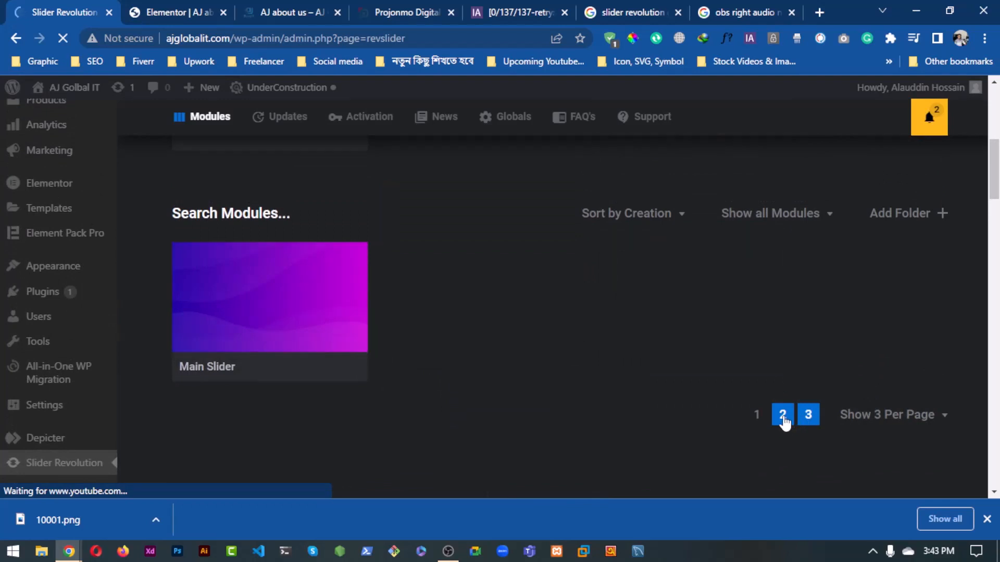
pyautogui.click(784, 419)
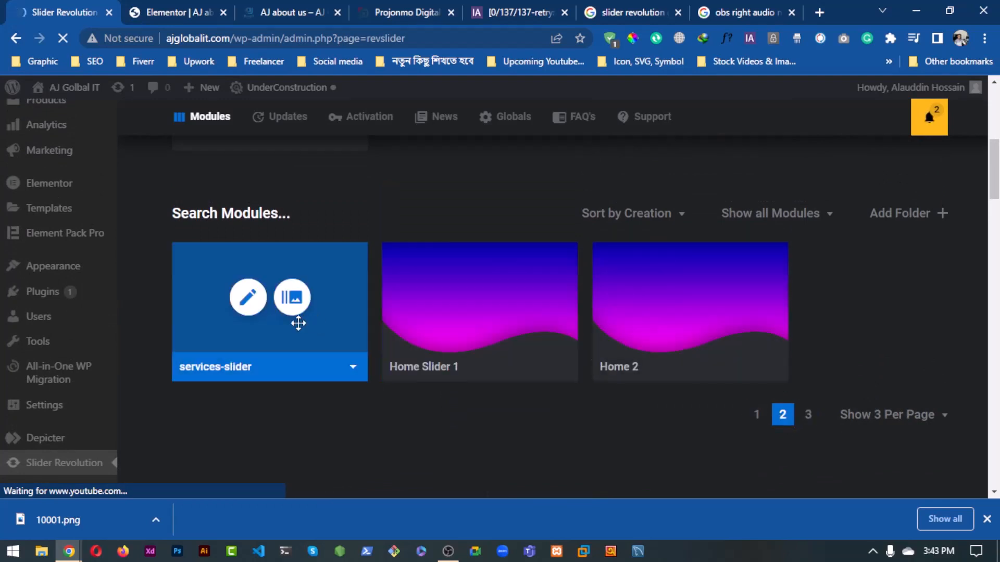
pyautogui.click(758, 421)
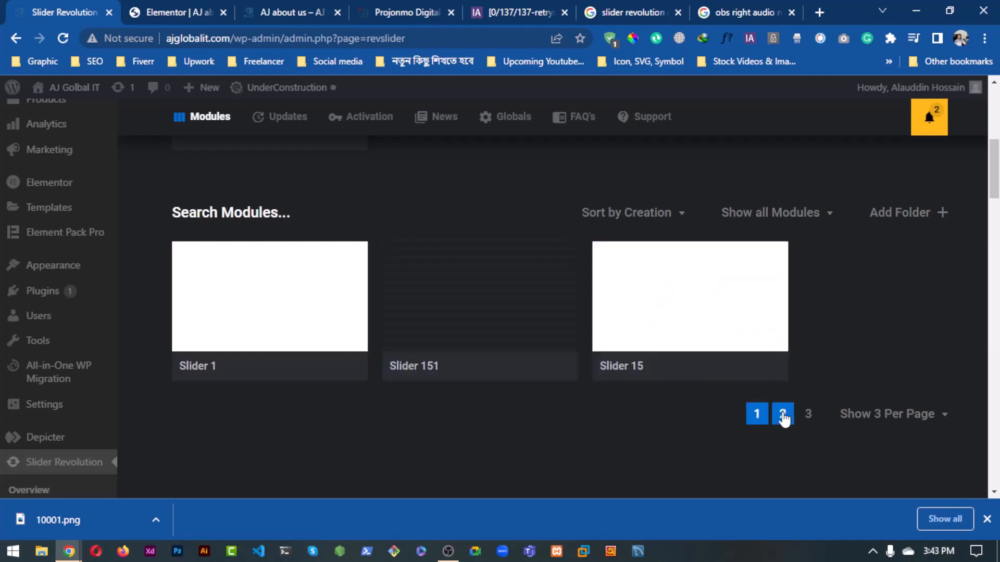
pyautogui.click(783, 414)
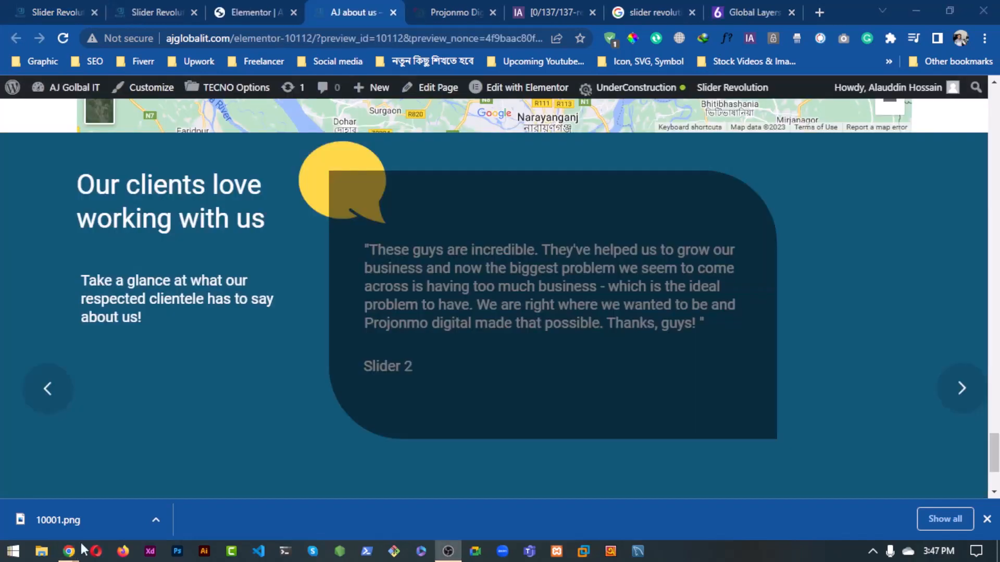
# Switch to the slider editor, set the global layers' Z Position to Back and save the module.
pyautogui.click(322, 342)
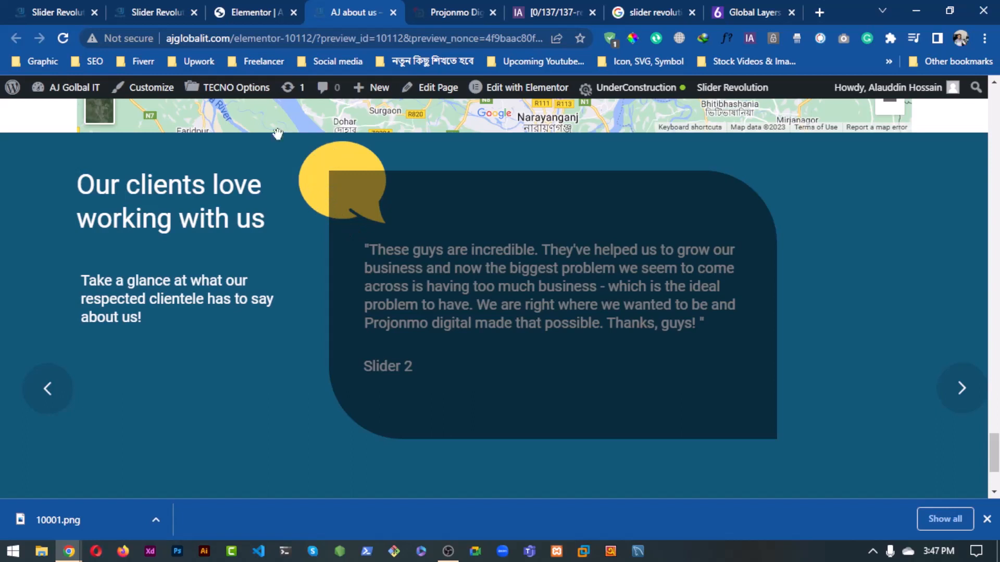
pyautogui.click(159, 12)
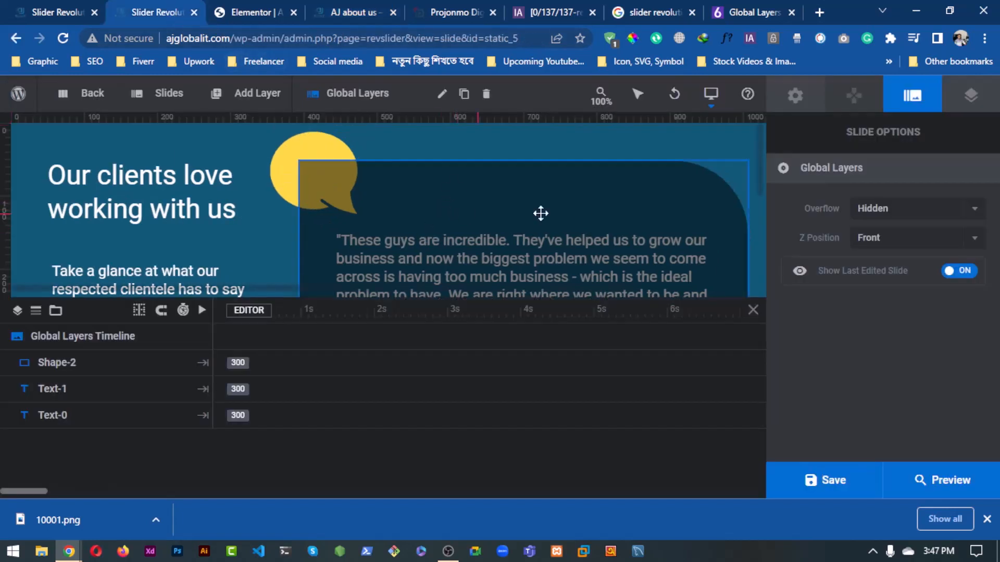
pyautogui.click(880, 238)
pyautogui.click(883, 288)
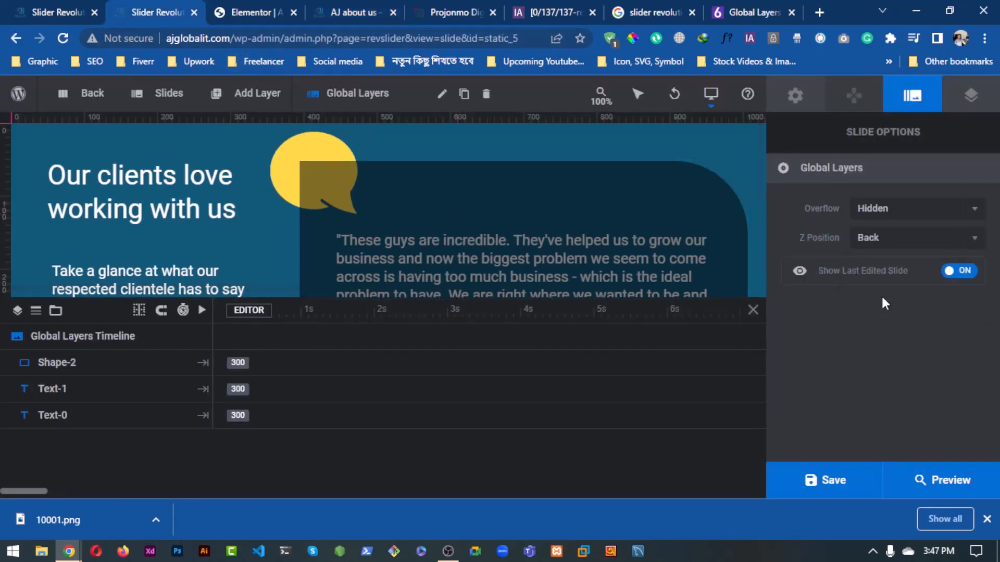
pyautogui.click(862, 494)
# Reload the AJ about us preview page and examine the layer stacking in the testimonial slider below the map.
pyautogui.hotkey('ctrl', 'Tab')
pyautogui.hotkey('ctrl', 'Tab')
pyautogui.click(62, 38)
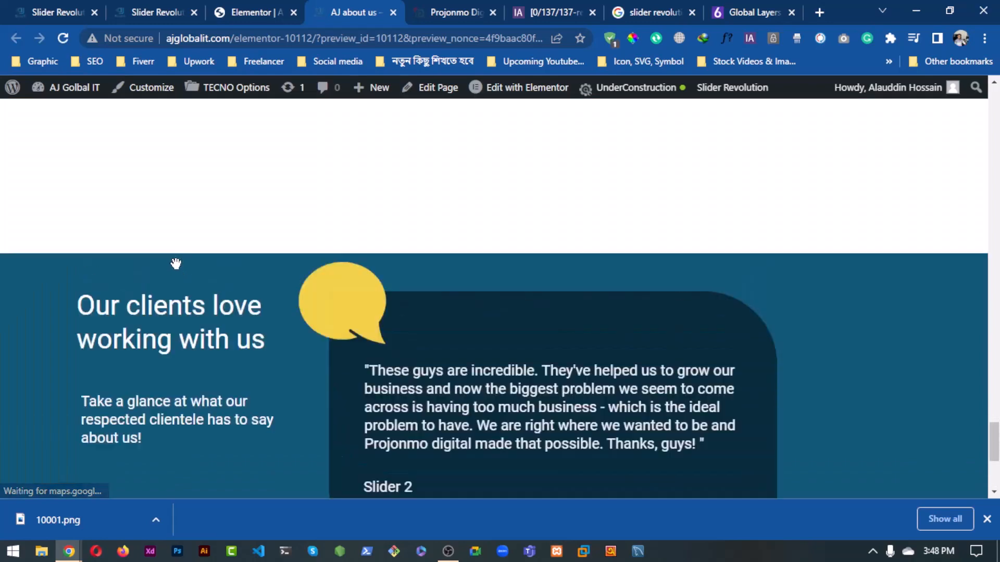
pyautogui.scroll(-2, 208, 264)
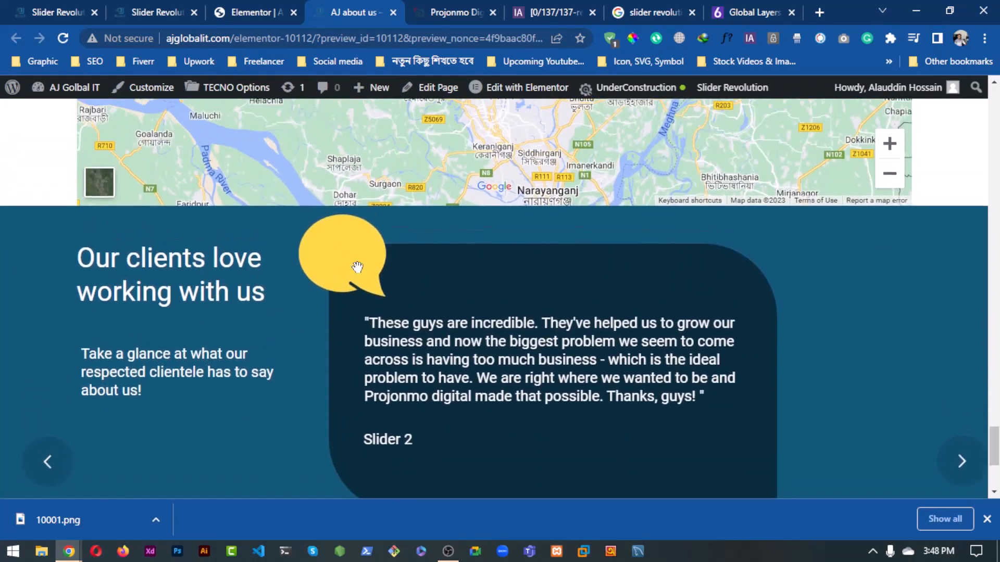
pyautogui.scroll(-2, 357, 267)
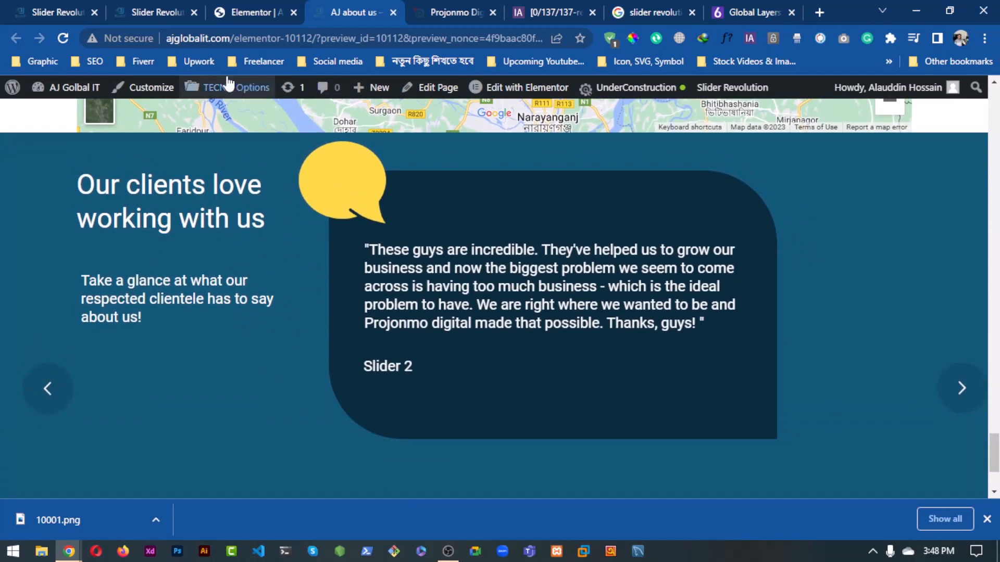
# Open #1 New Slide in the slider editor, set the text below its testimonial quote to "Slider 1" and save the module.
pyautogui.hotkey('ctrl', 'shift', 'Tab')
pyautogui.hotkey('ctrl', 'shift', 'Tab')
pyautogui.moveTo(188, 146)
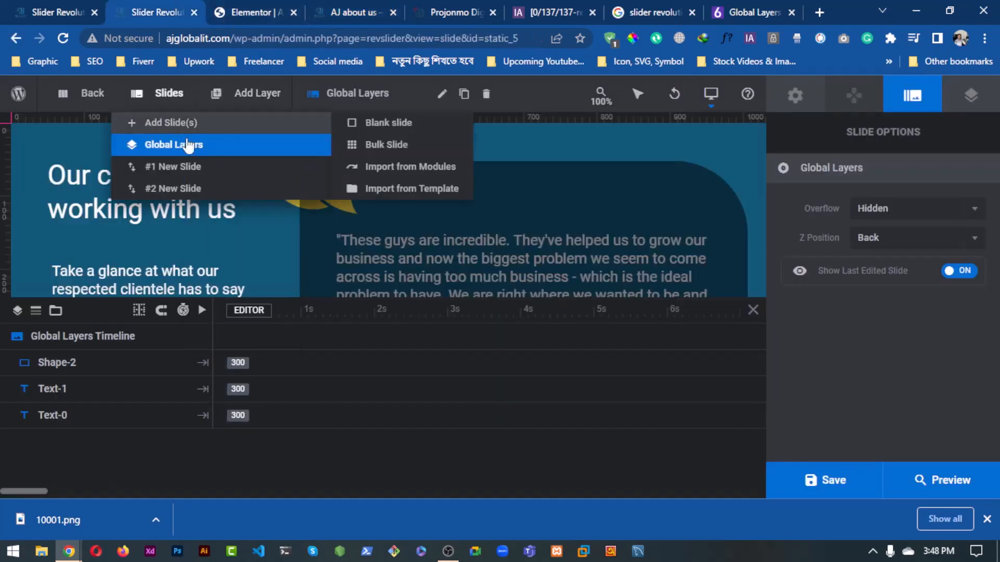
pyautogui.click(189, 166)
pyautogui.scroll(-3, 409, 240)
pyautogui.scroll(1, 412, 237)
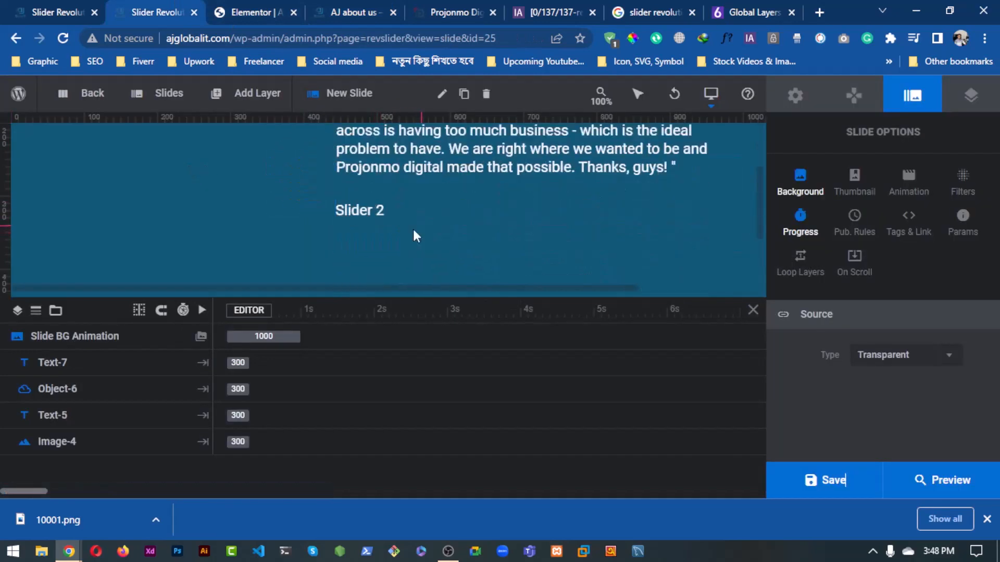
pyautogui.scroll(2, 443, 229)
pyautogui.scroll(-2, 442, 229)
pyautogui.scroll(1, 263, 179)
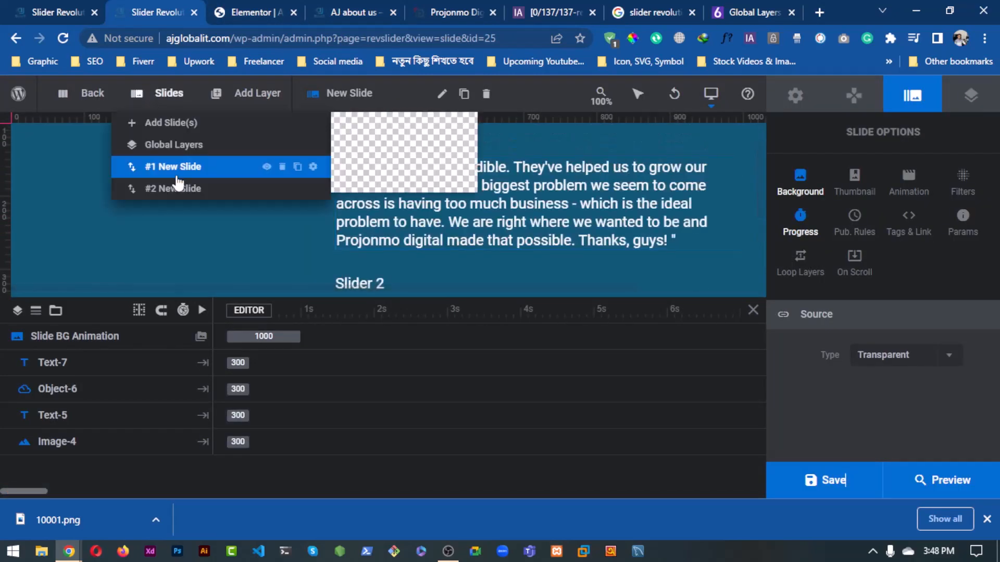
pyautogui.click(375, 276)
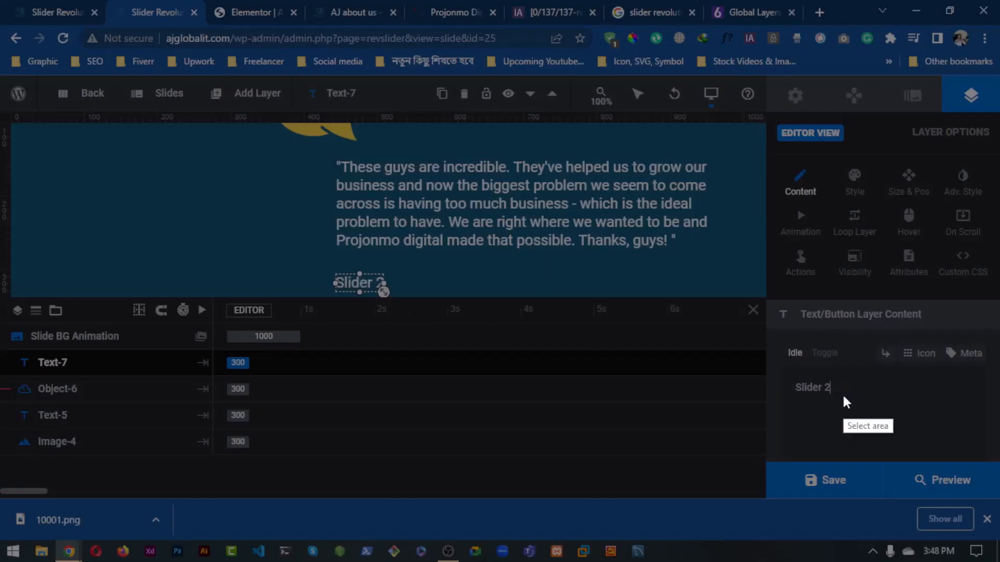
pyautogui.press('BackSpace')
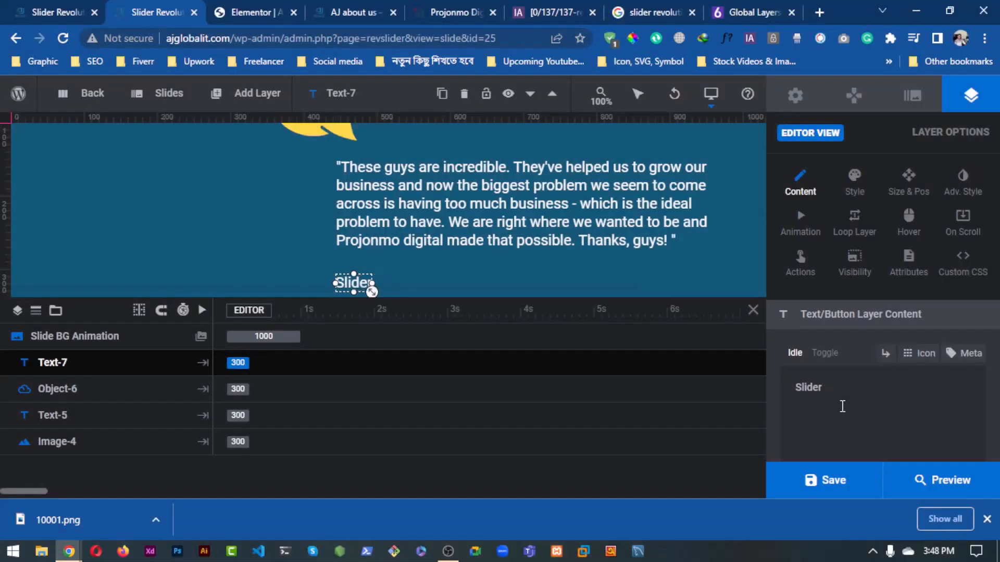
pyautogui.write('1')
pyautogui.click(804, 483)
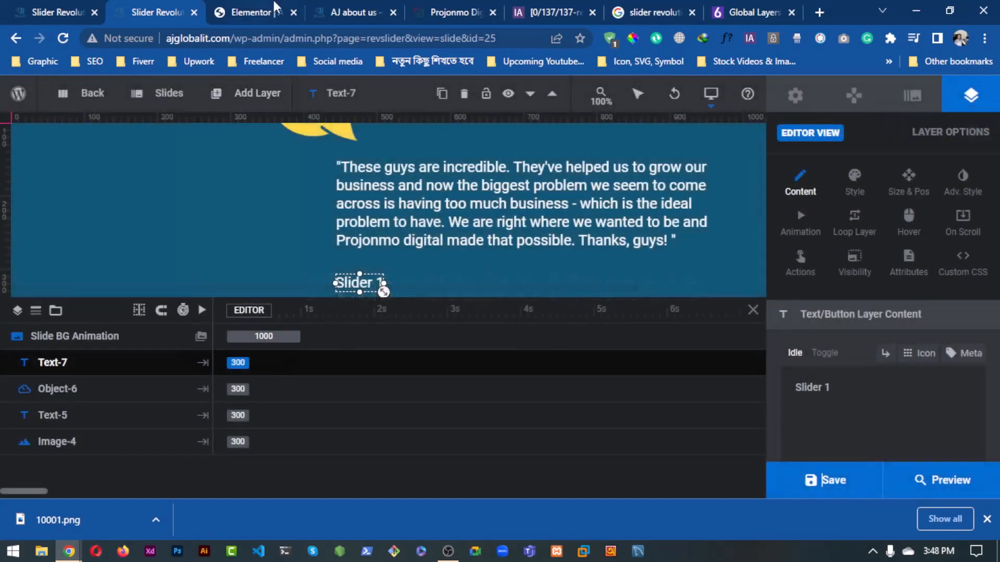
# Reload the AJ about us preview page and watch the testimonial slider change between its two slides.
pyautogui.click(315, 11)
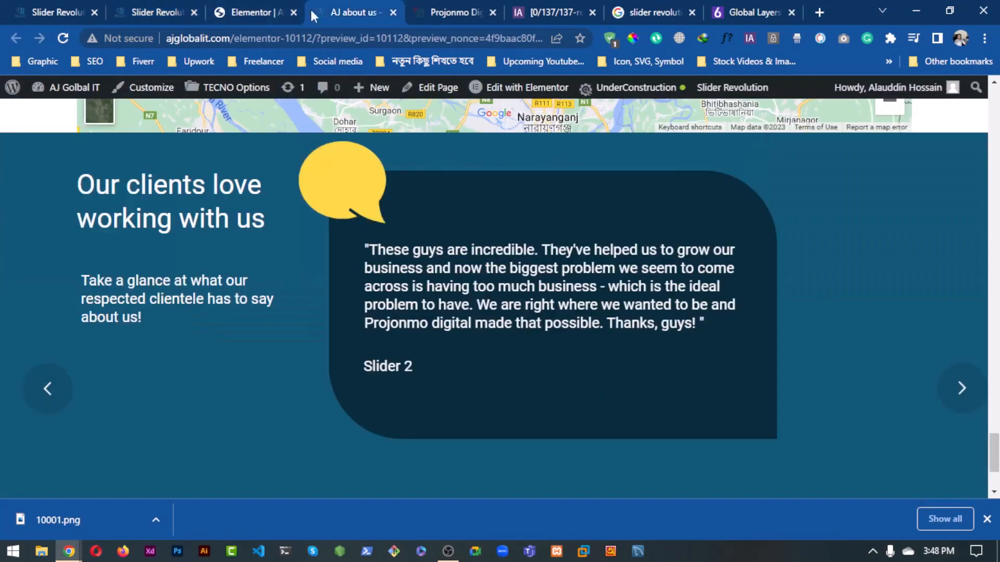
pyautogui.click(62, 39)
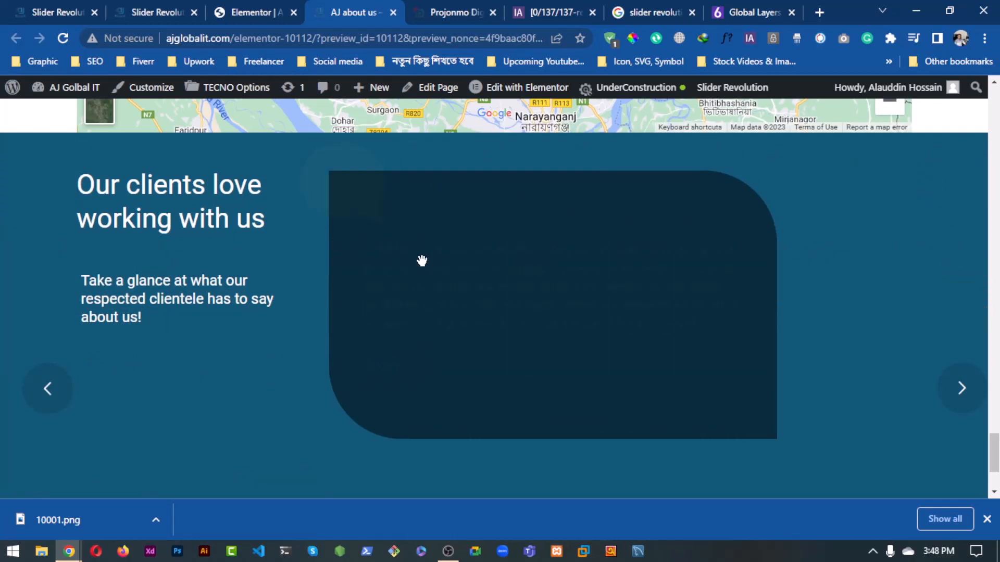
# Return to the slider editor and open the animation settings of the "Slider 1" text layer, down to its timing options.
pyautogui.click(250, 12)
pyautogui.click(156, 12)
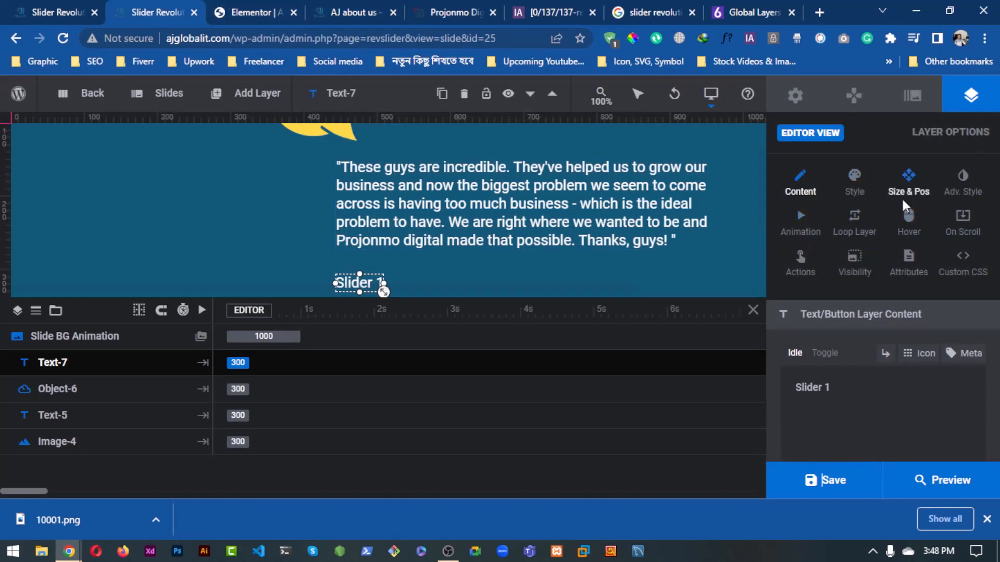
pyautogui.click(799, 223)
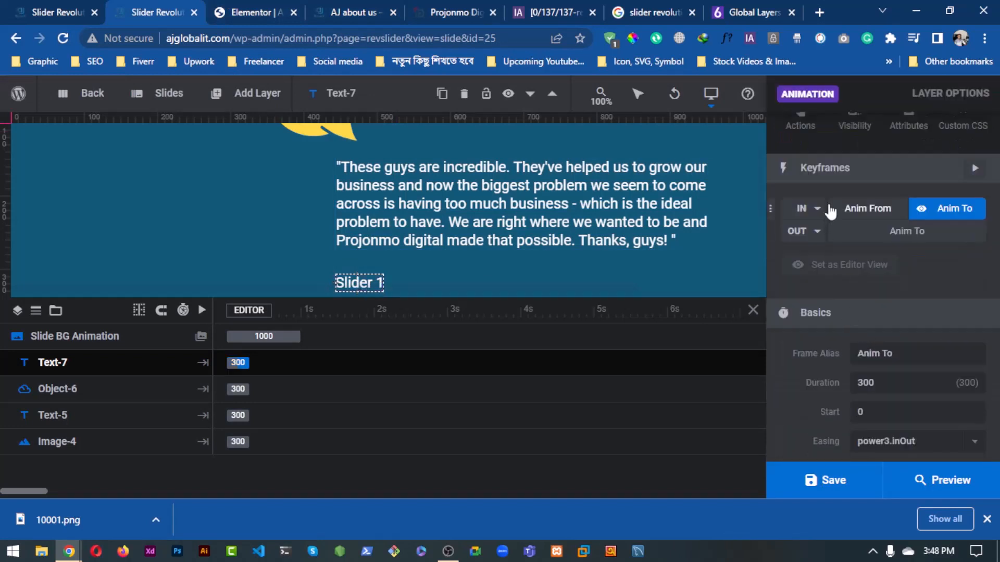
pyautogui.scroll(-3, 895, 276)
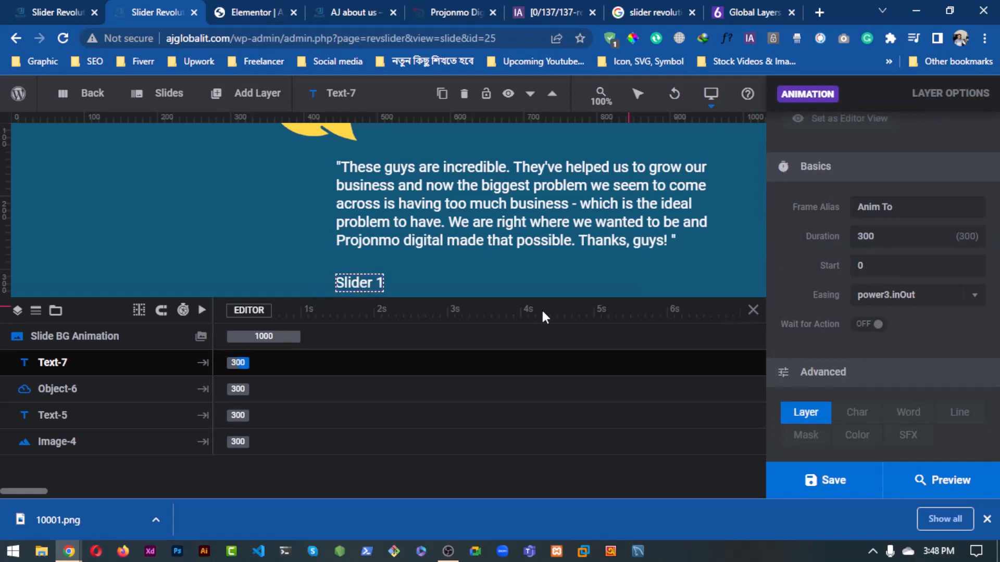